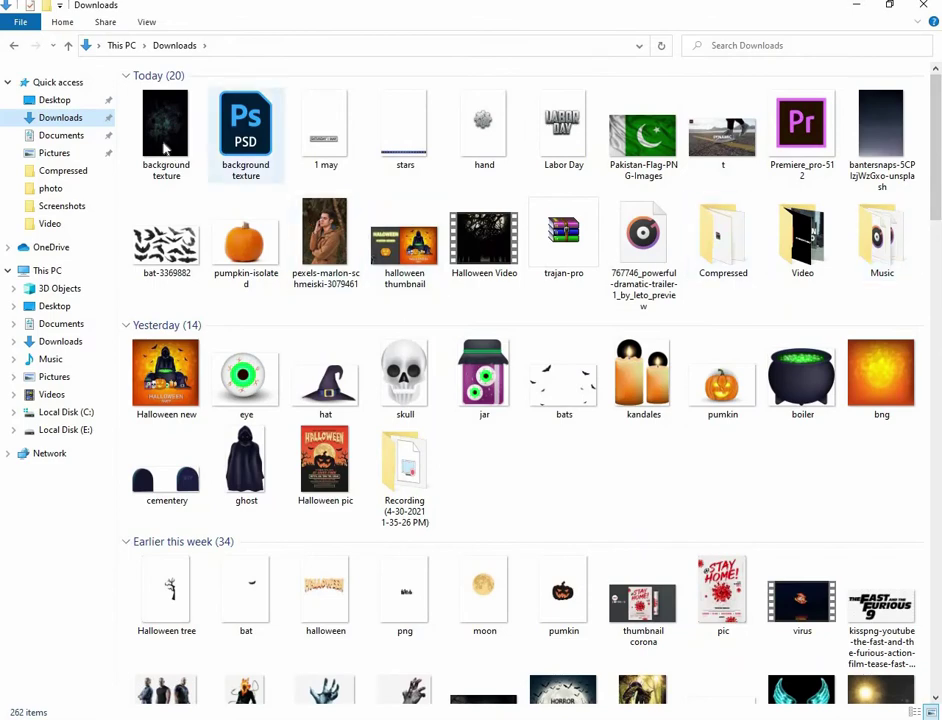
Place the background texture image in the blank poster document and scale it to about 187% to fill the canvas height
drag(166, 128, 361, 580)
drag(410, 537, 404, 670)
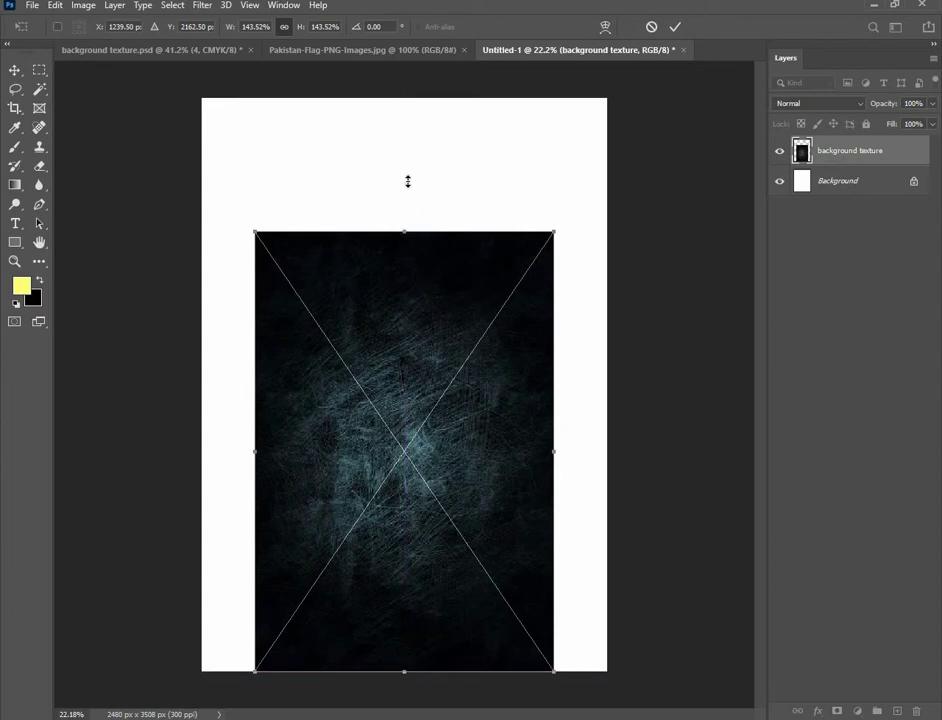
drag(404, 232, 404, 98)
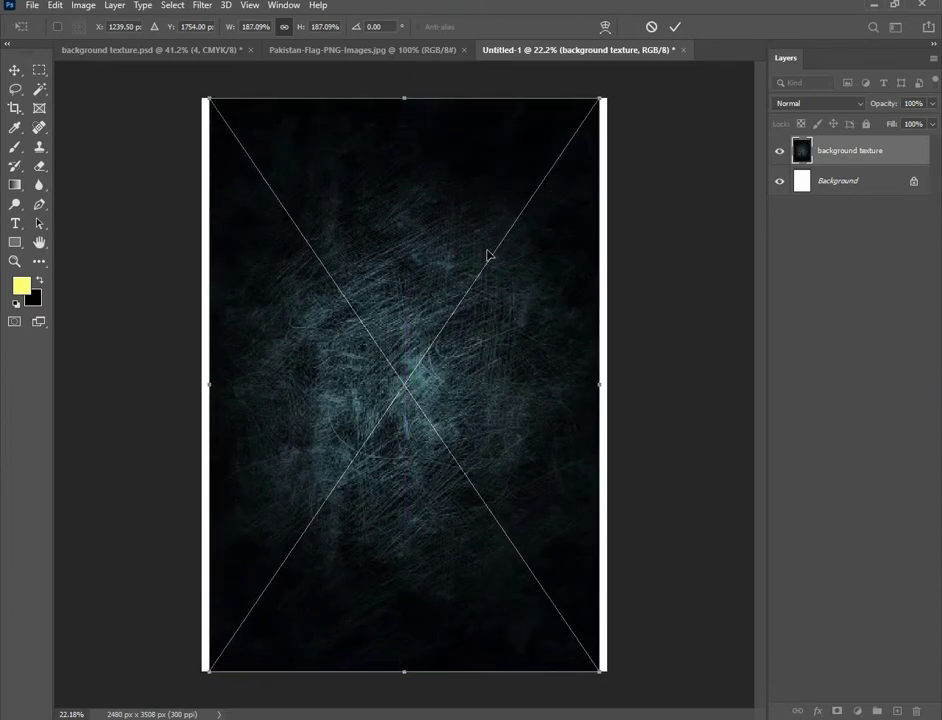
click(674, 27)
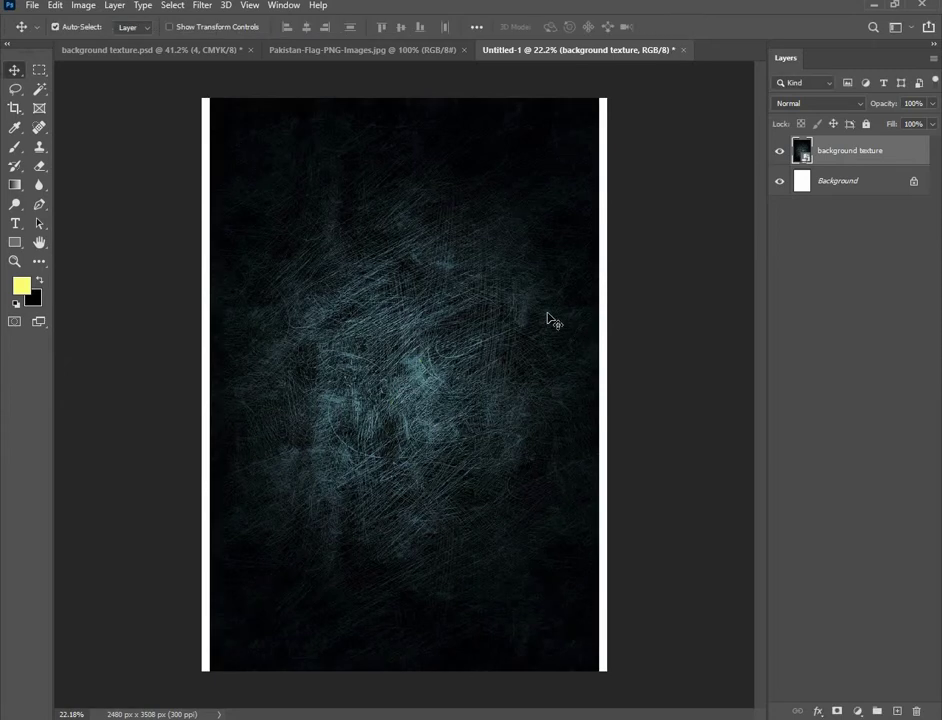
Crop both sides of the canvas to the texture's edges, making the document 2381 px wide
click(15, 110)
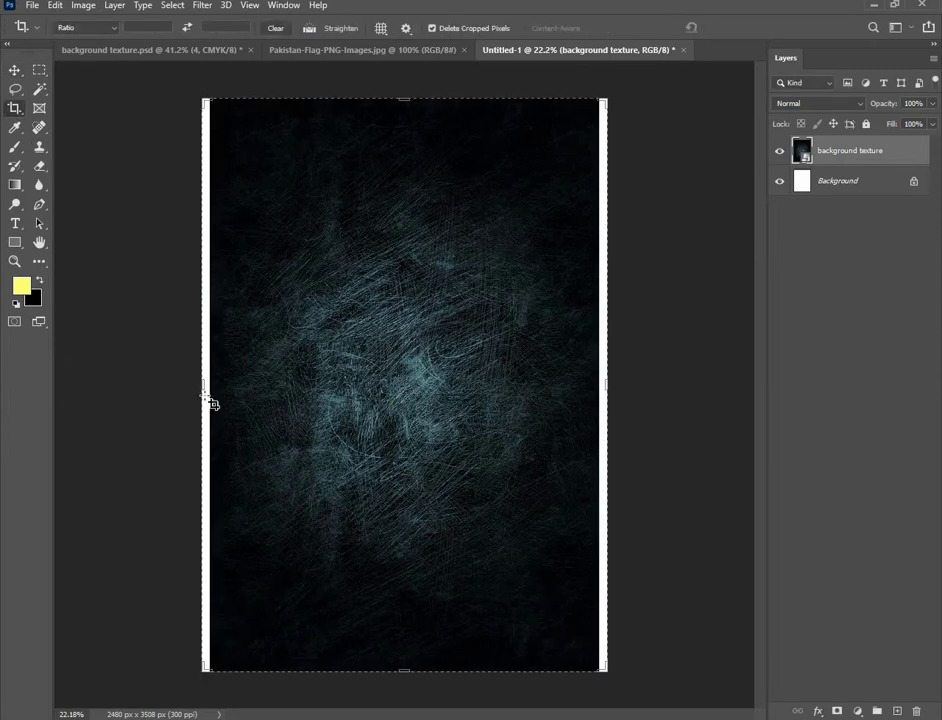
drag(206, 386, 227, 405)
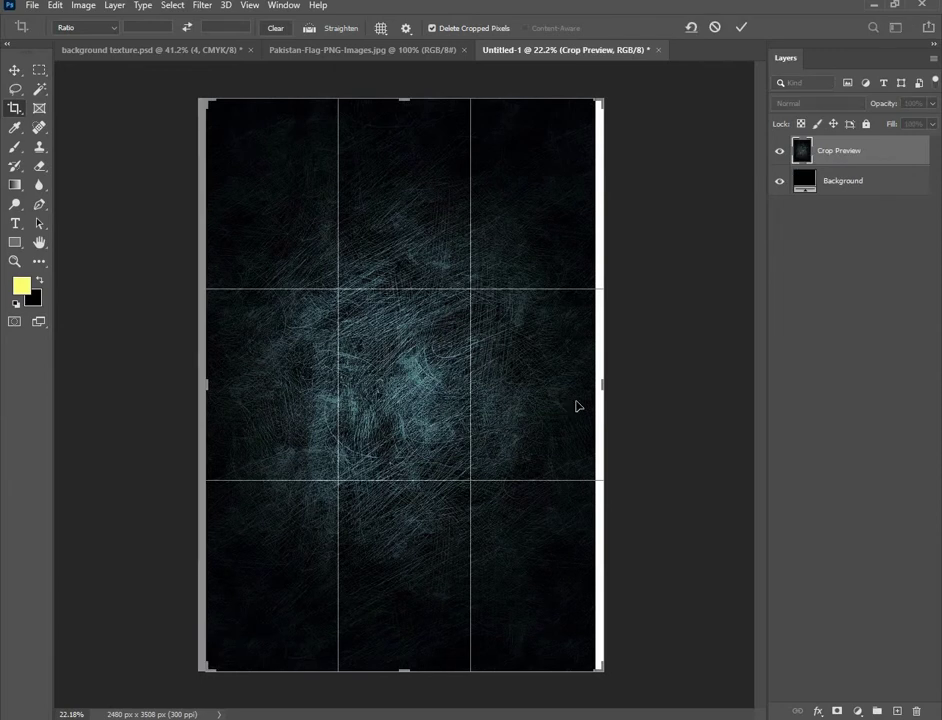
drag(605, 384, 599, 513)
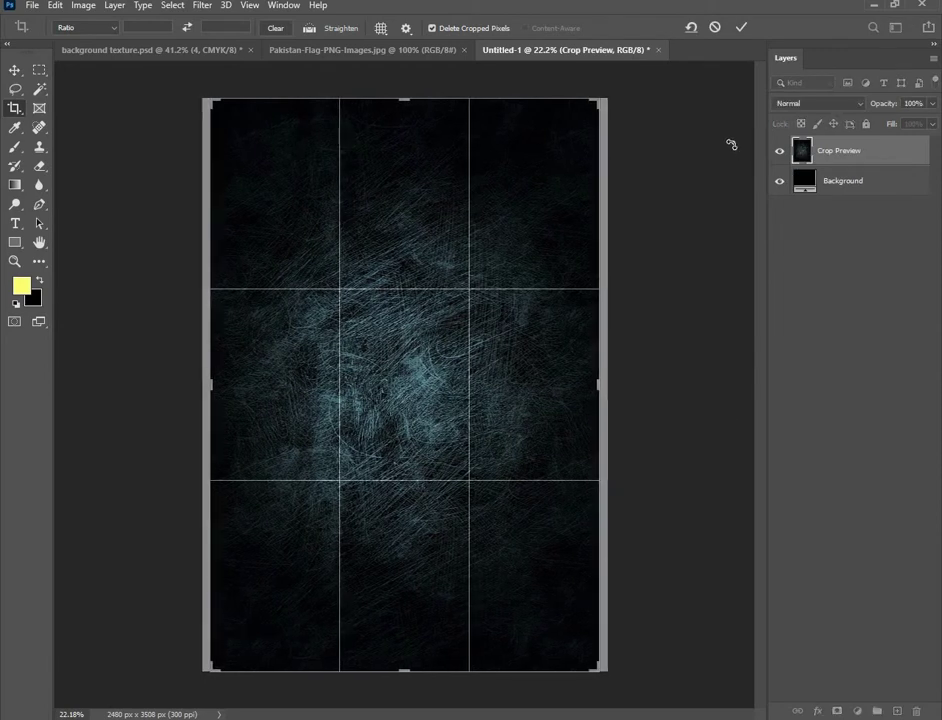
click(742, 29)
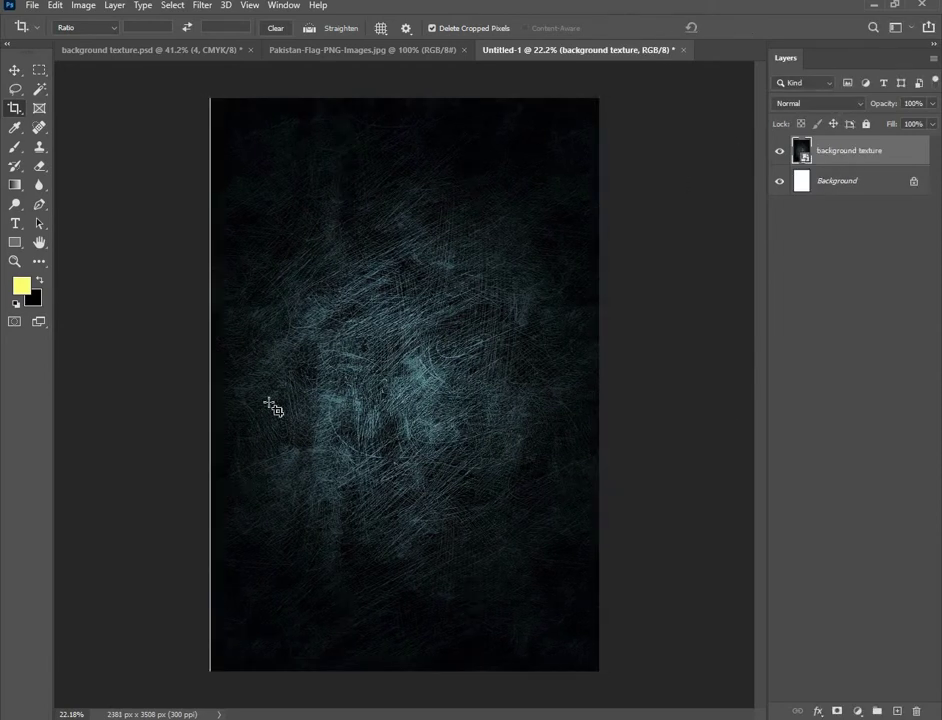
Try to crop the canvas again to trim the thin white sliver at its left edge
click(206, 366)
scroll(185, 380, up, 2)
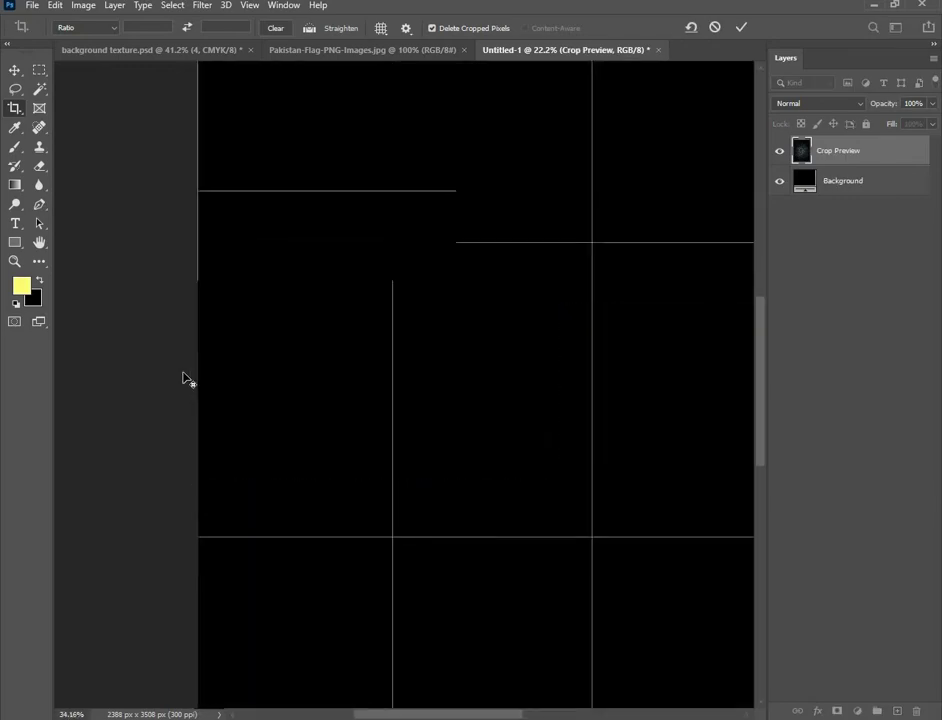
scroll(183, 378, up, 5)
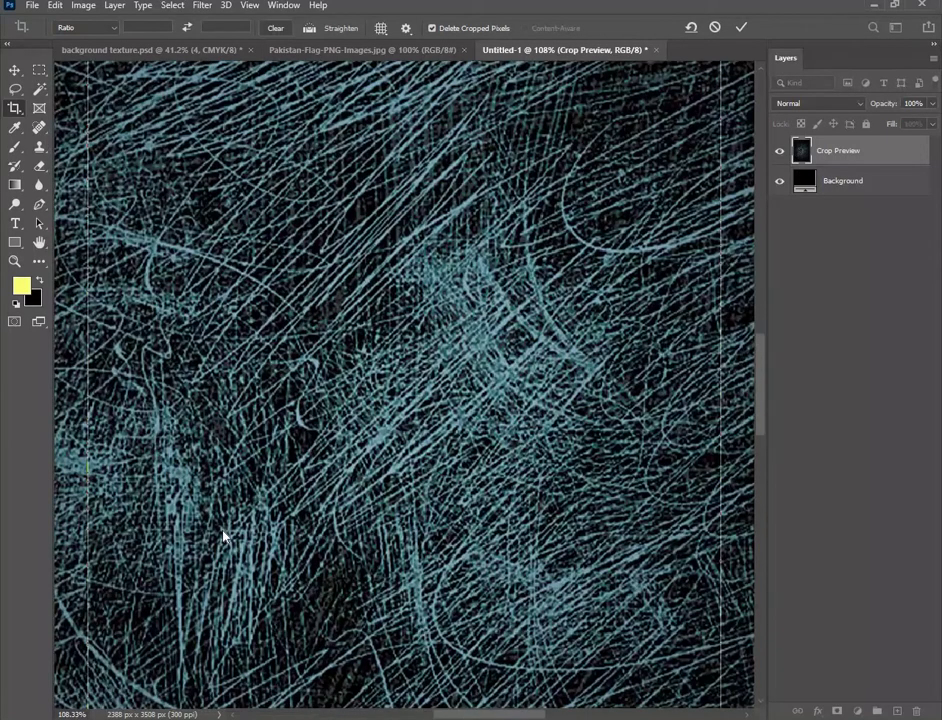
scroll(221, 502, down, 4)
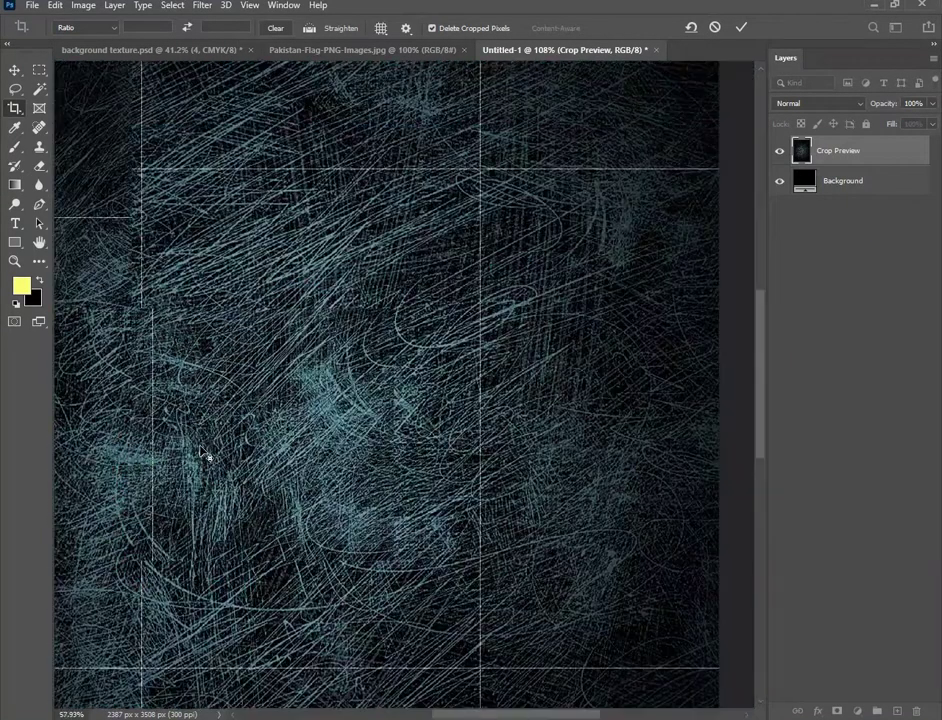
scroll(205, 457, down, 4)
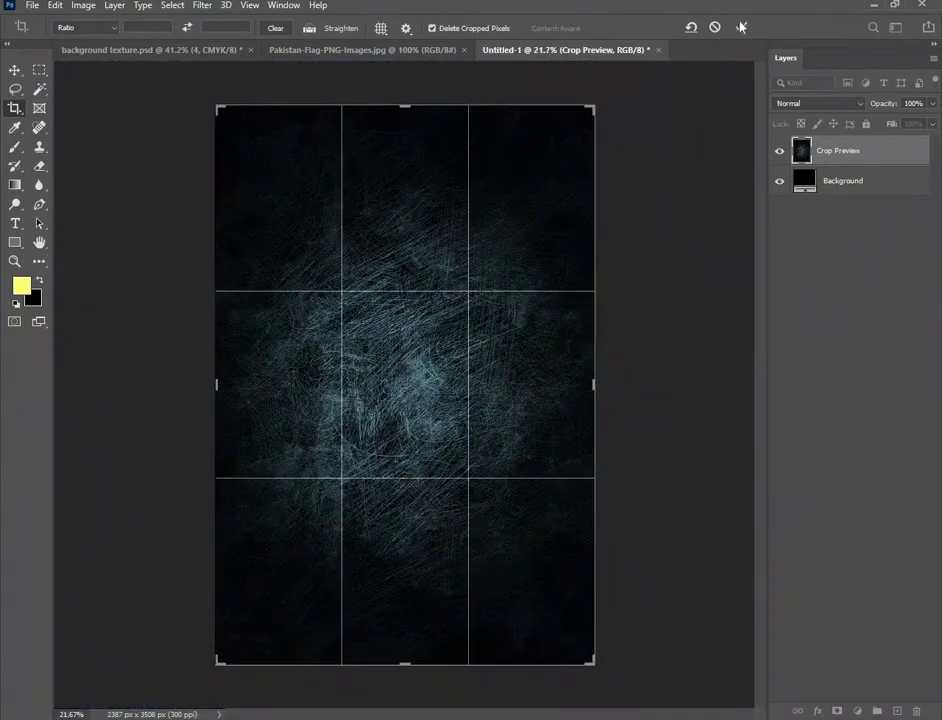
click(741, 27)
Stretch the background texture slightly leftward to about 187.2% width so it covers the white sliver, and deselect the layer
key(v)
scroll(422, 347, up, 1)
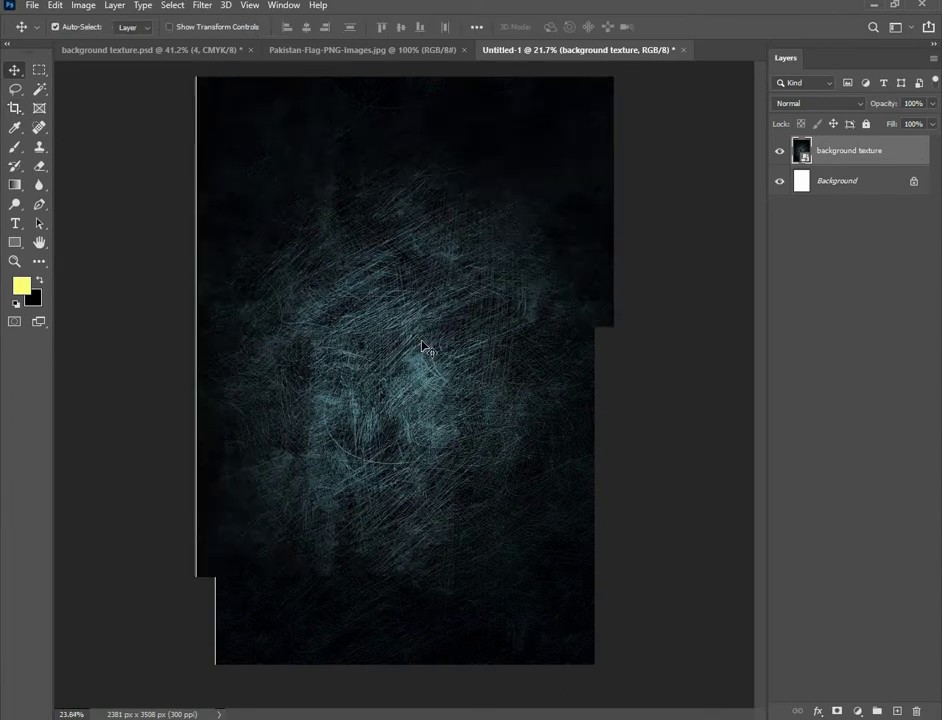
scroll(422, 347, up, 1)
scroll(422, 347, down, 3)
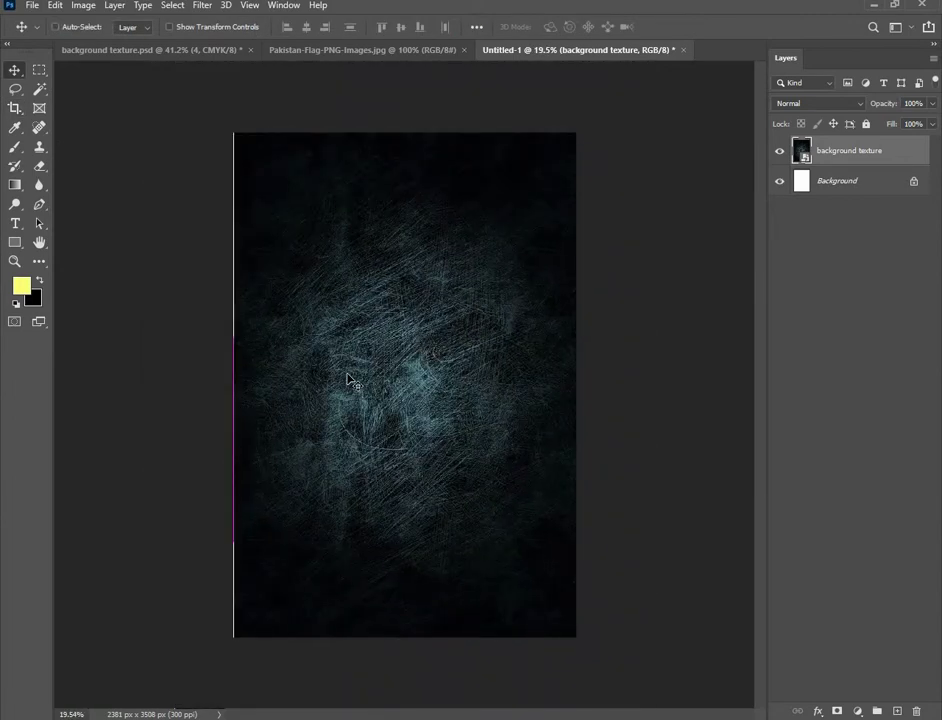
key(ctrl+t)
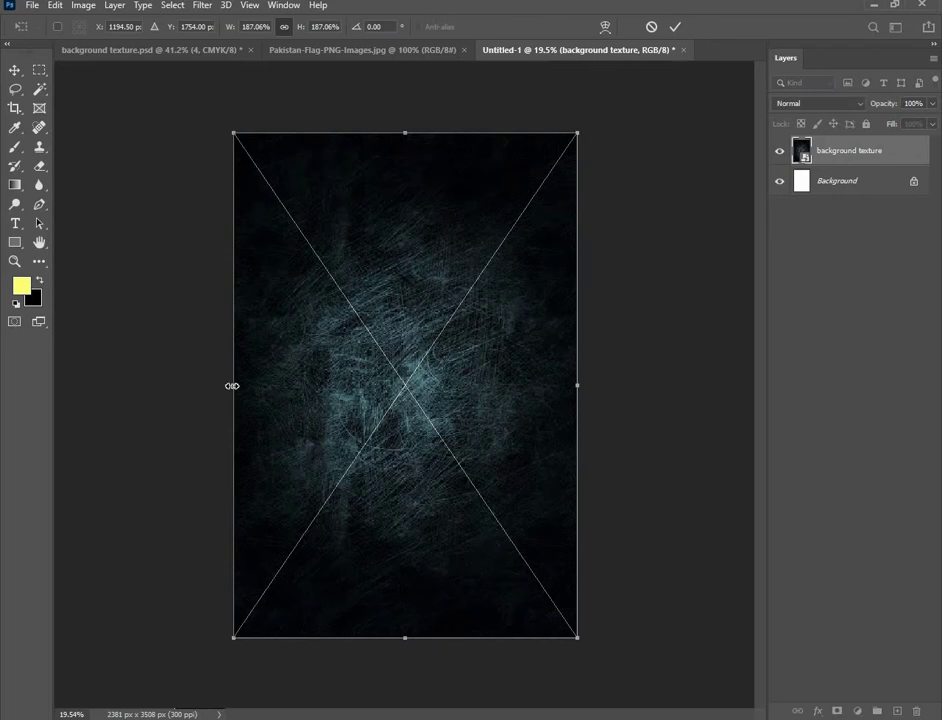
drag(232, 386, 231, 386)
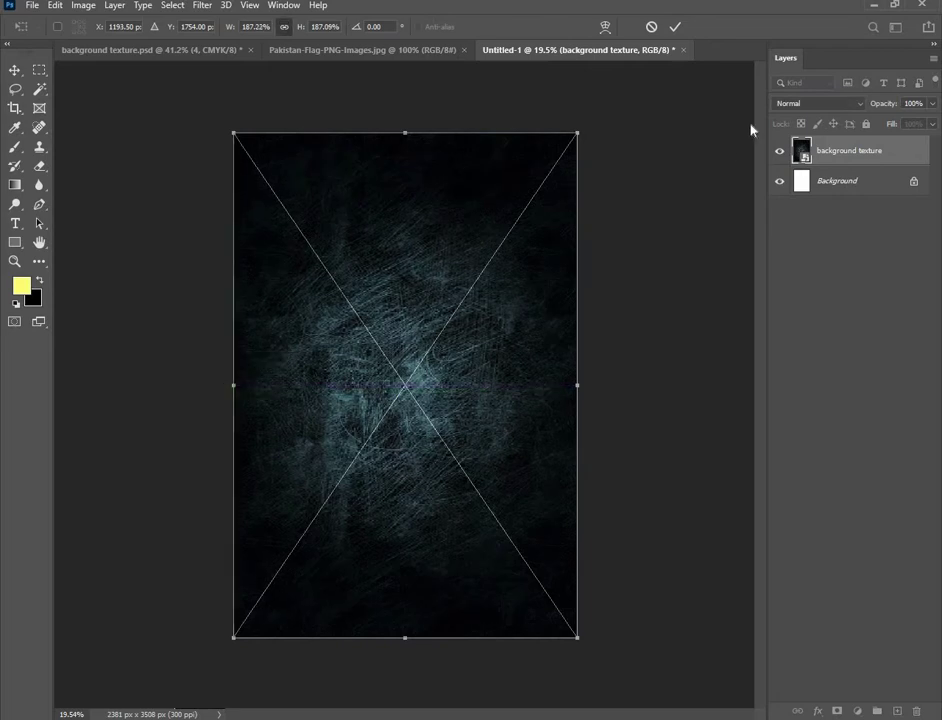
click(676, 27)
scroll(472, 298, down, 1)
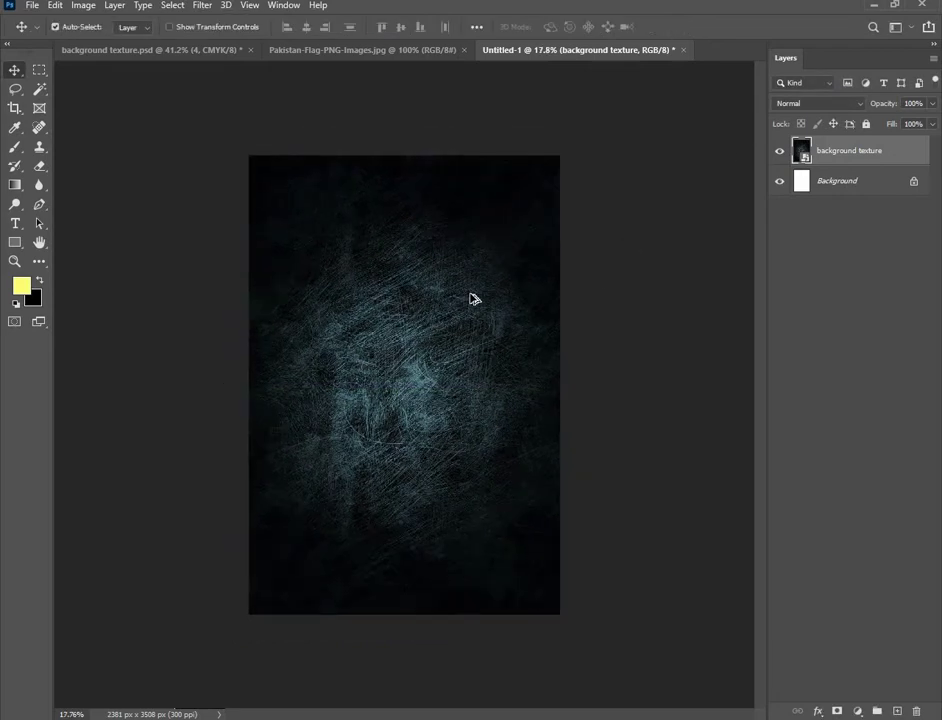
scroll(472, 298, up, 2)
scroll(472, 298, up, 1)
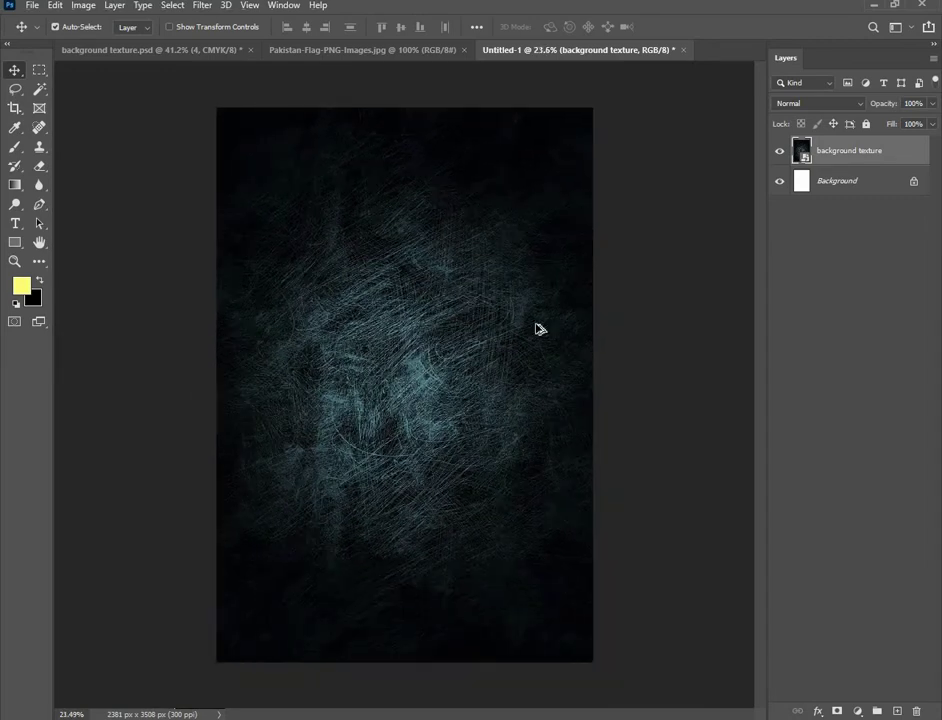
click(656, 319)
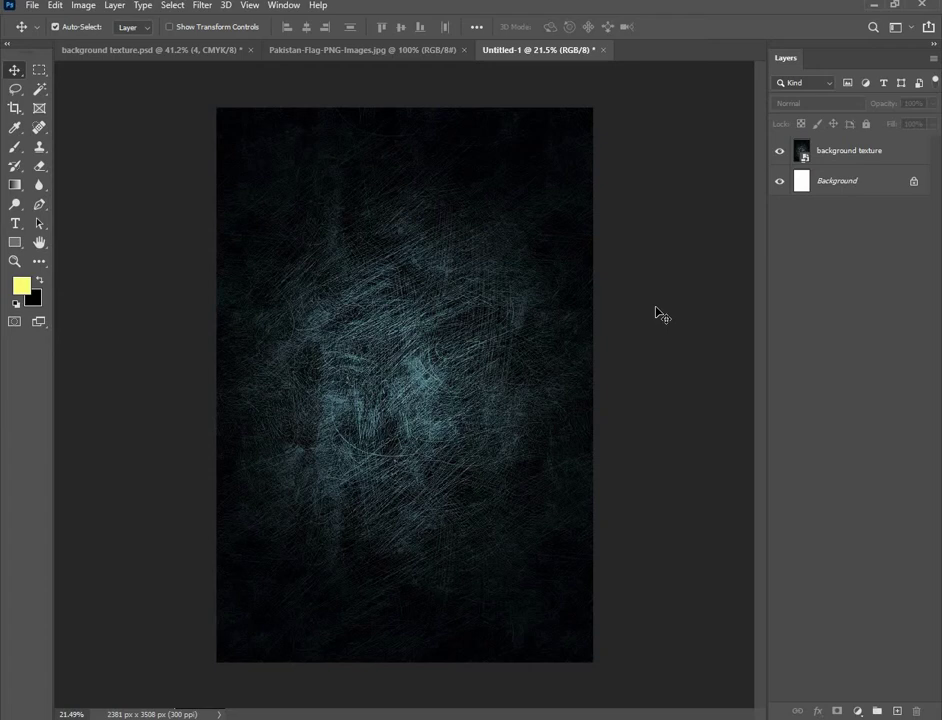
Copy the flag from Pakistan-Flag-PNG-Images.jpg into the poster and scale it to about 428% across the upper canvas
click(421, 51)
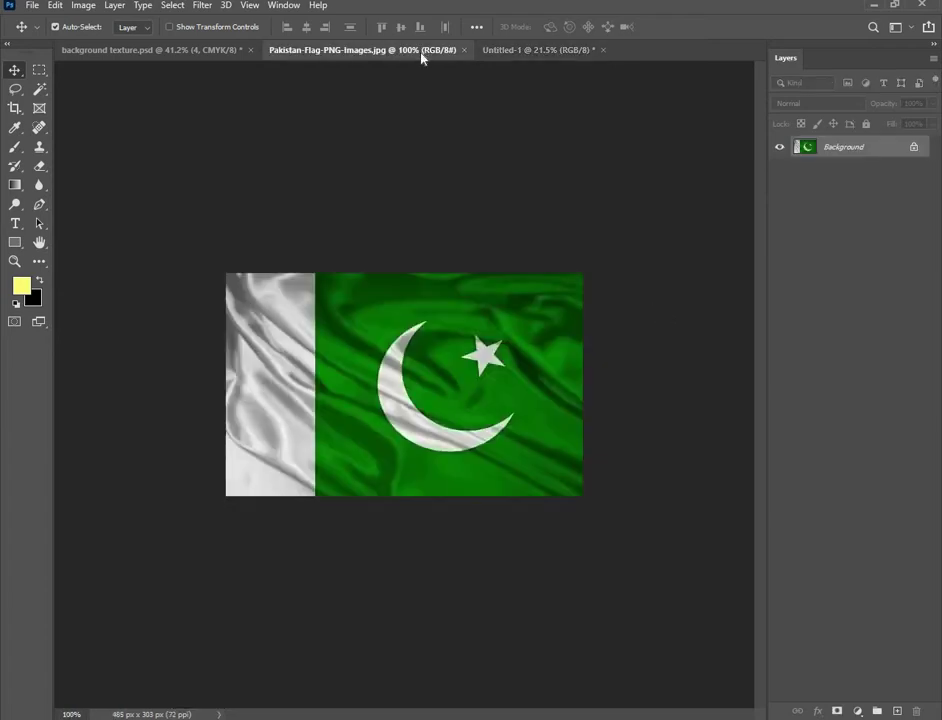
drag(444, 357, 374, 242)
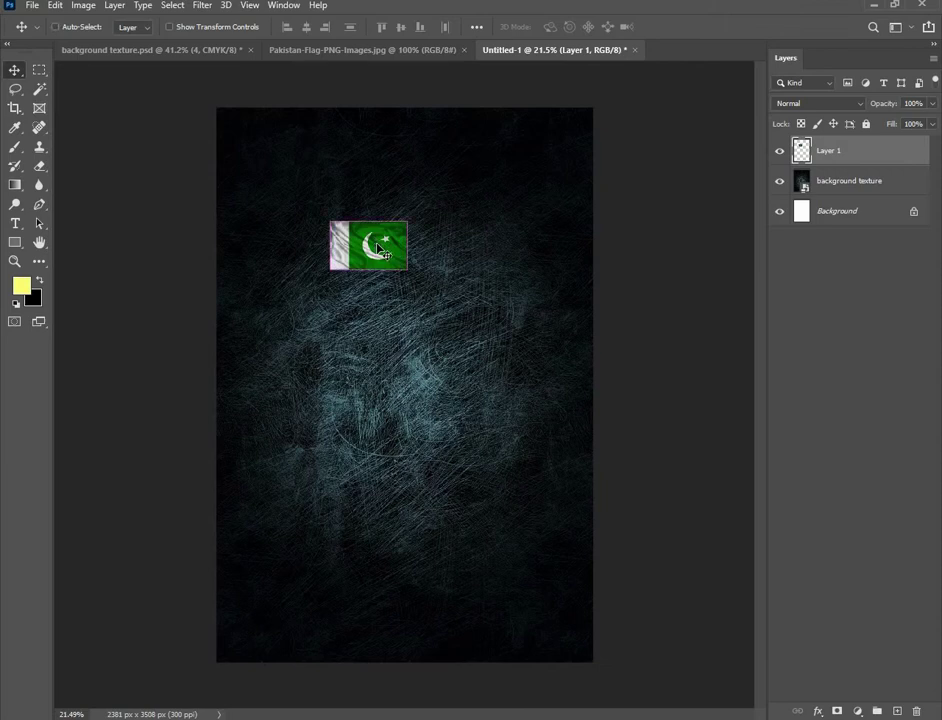
key(ctrl+t)
drag(408, 247, 446, 217)
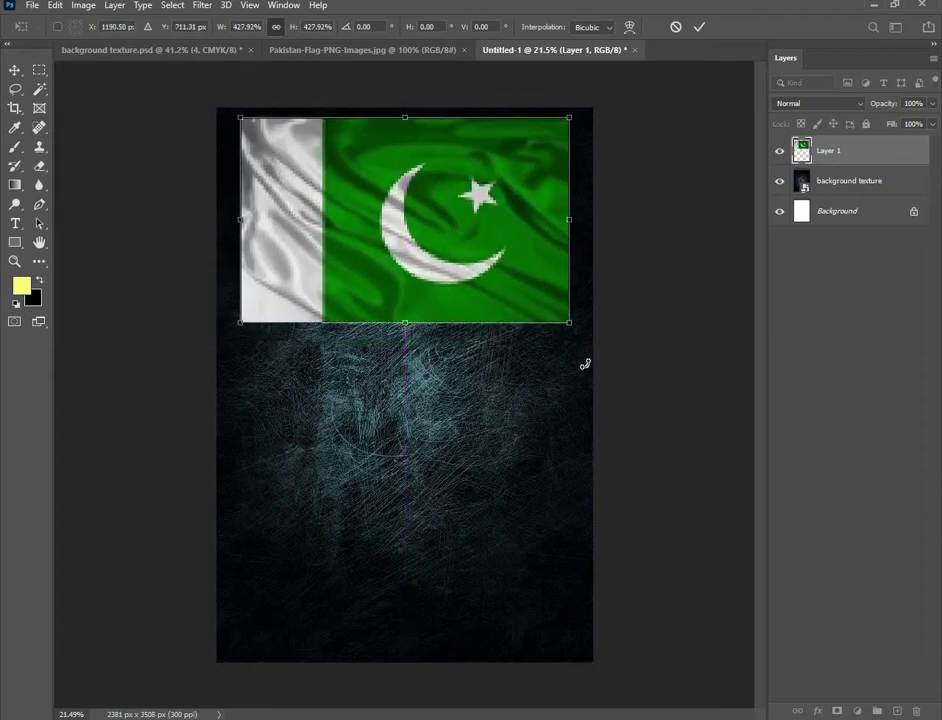
Rotate the flag to -8.5° and move it up so its upper part extends beyond the canvas
drag(585, 362, 616, 335)
drag(519, 282, 543, 252)
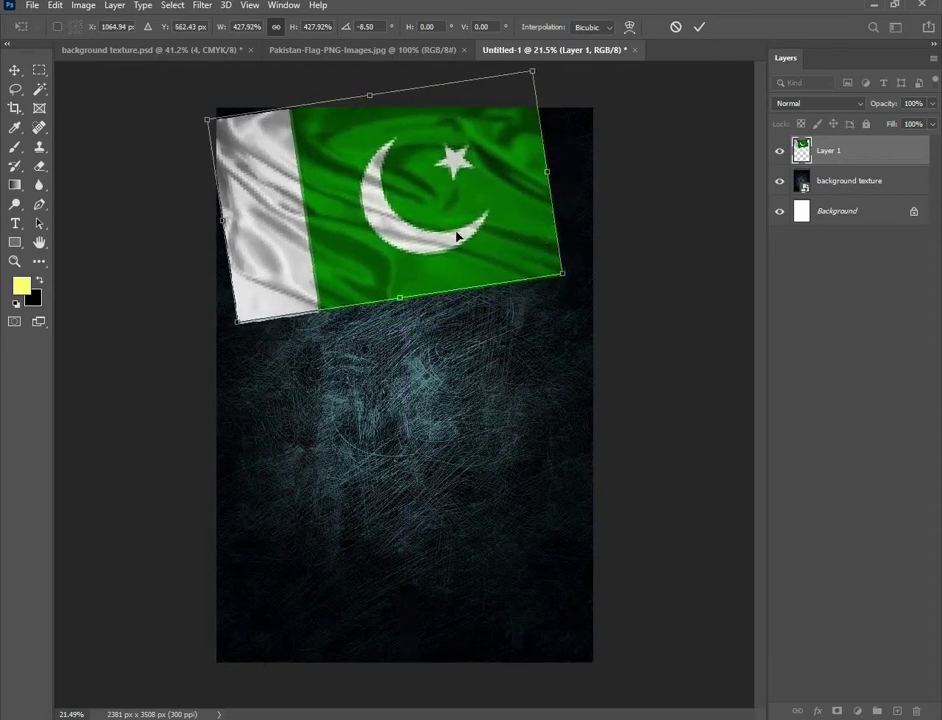
drag(457, 235, 454, 188)
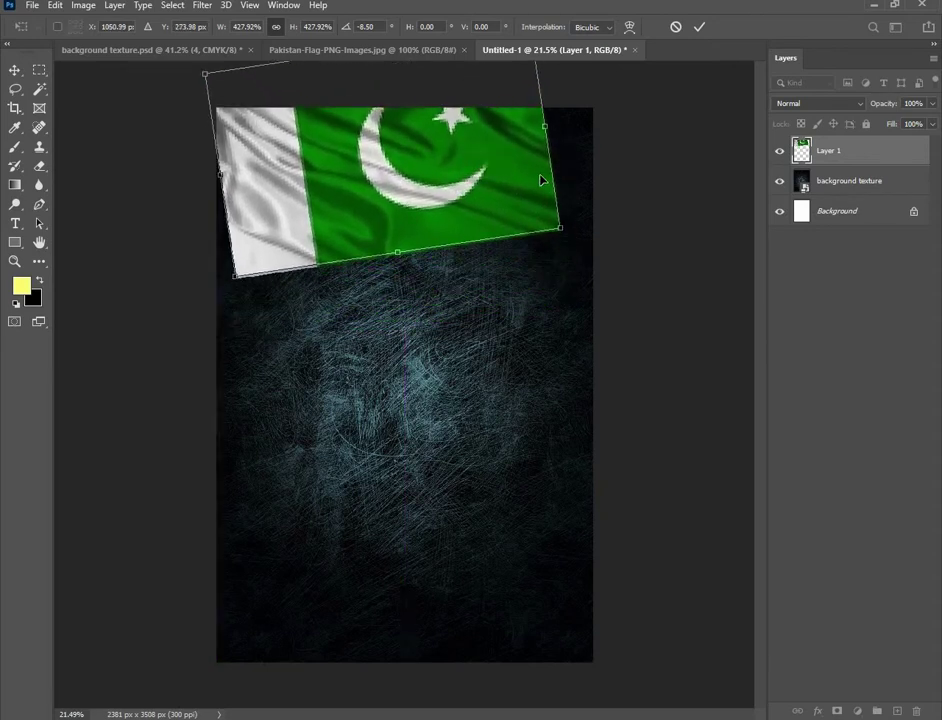
Enlarge and stretch the tilted flag to span the full canvas width, and apply the transform
drag(559, 172, 573, 174)
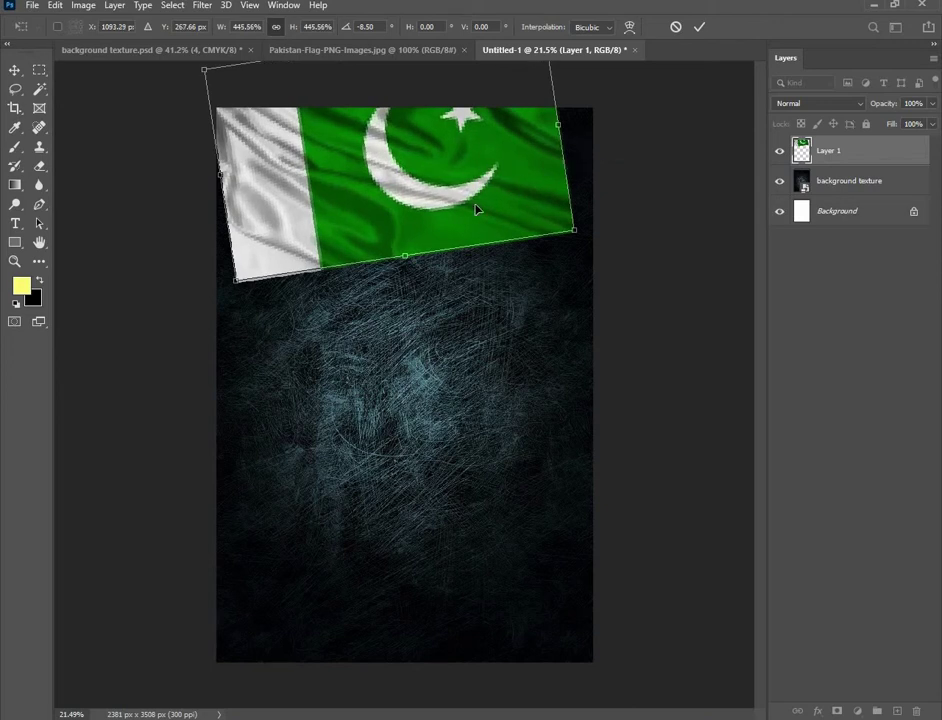
scroll(479, 210, down, 1)
drag(500, 196, 507, 181)
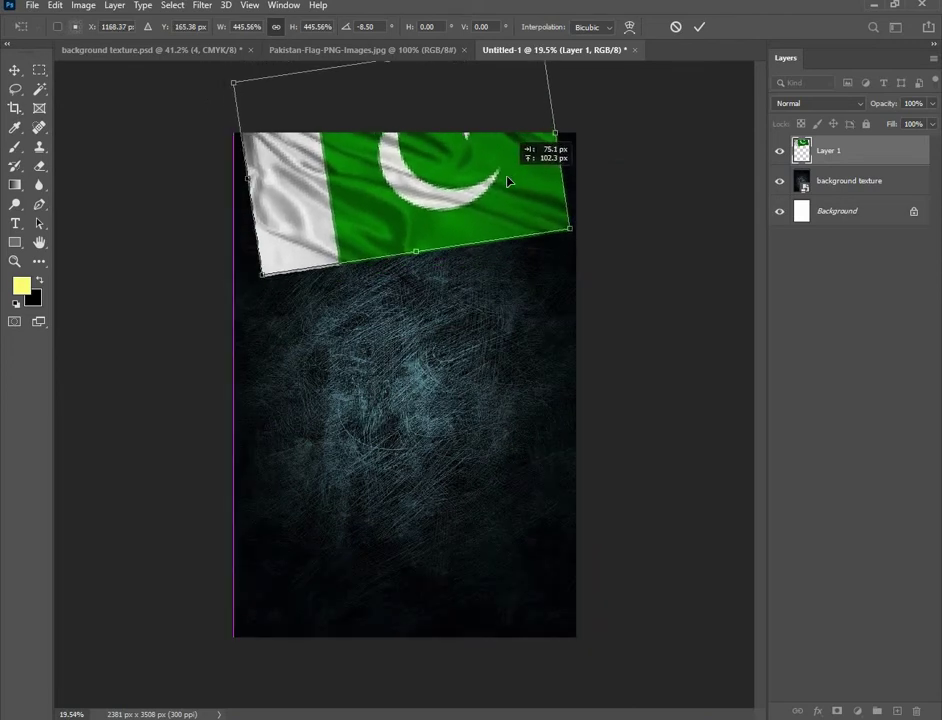
drag(555, 133, 577, 129)
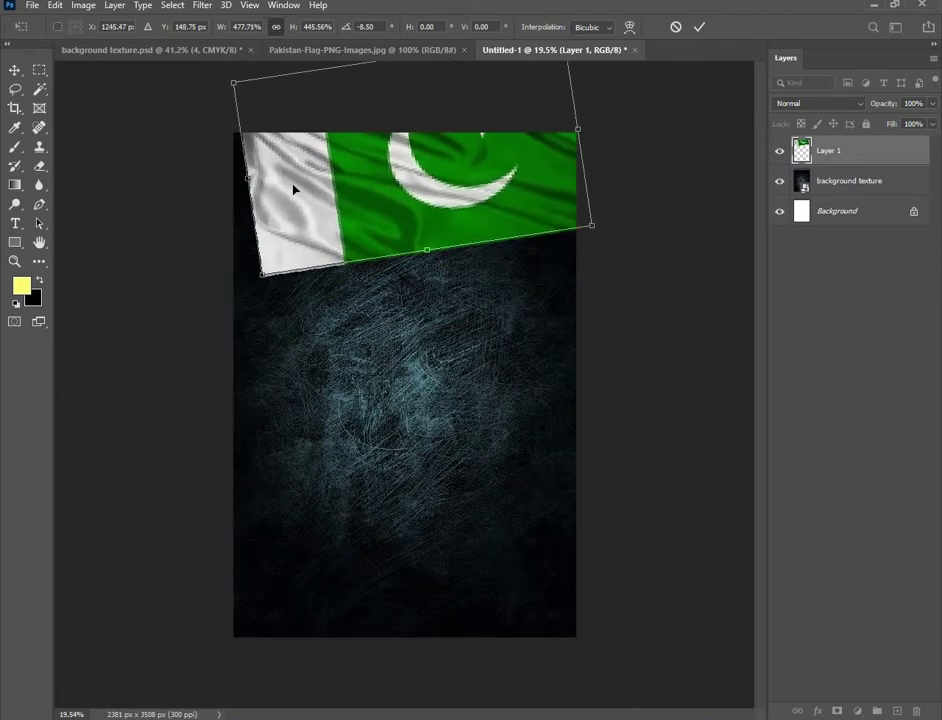
drag(240, 181, 211, 185)
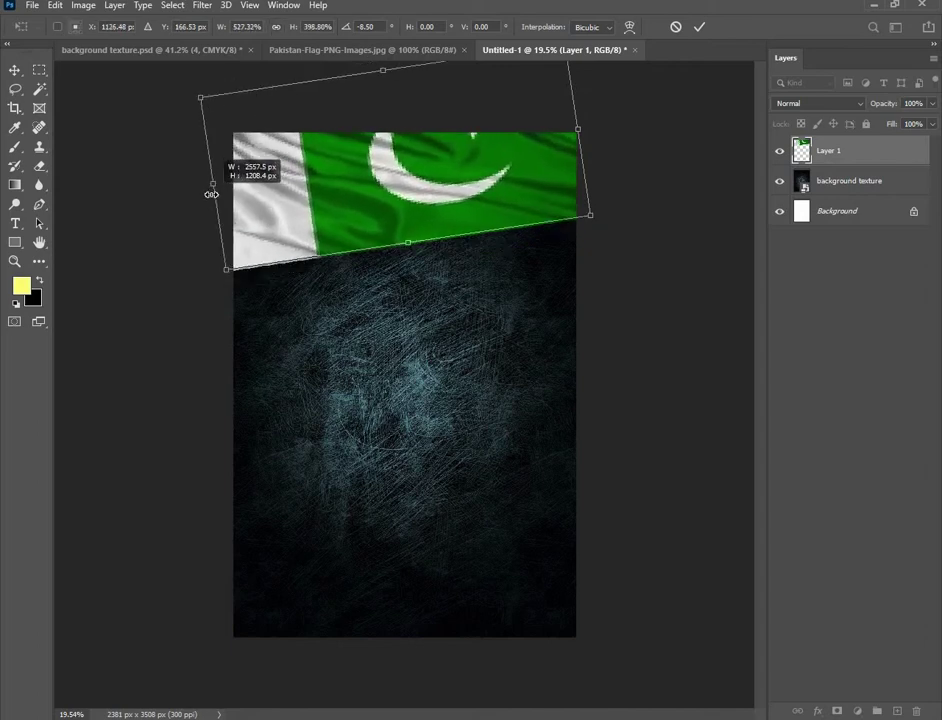
mouse_move(385, 225)
mouse_down()
mouse_move(387, 212)
mouse_move(385, 240)
mouse_up()
click(700, 27)
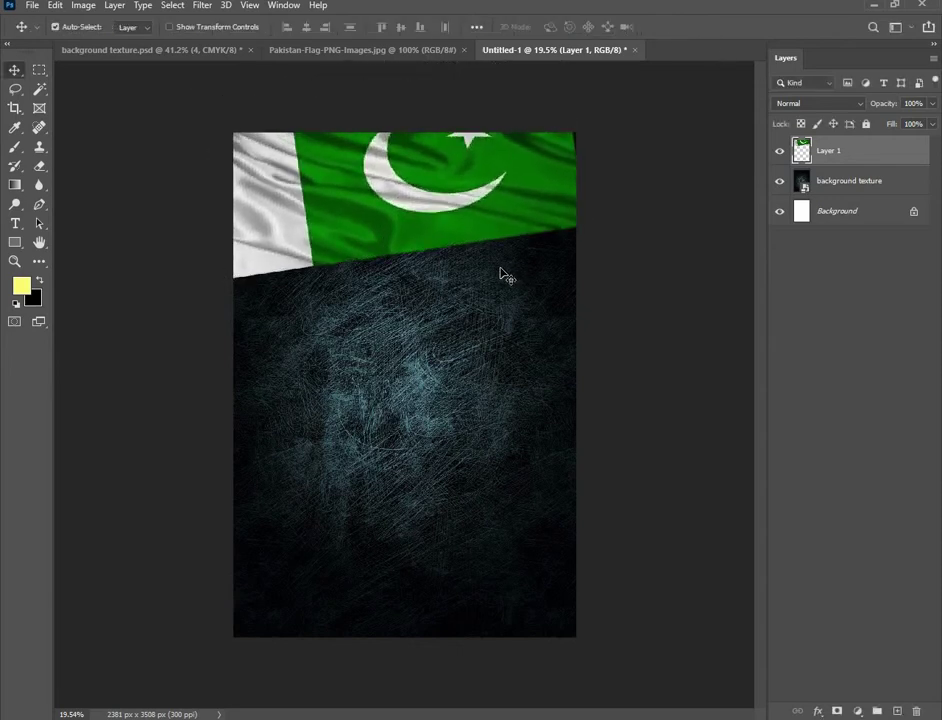
Reposition the flag so it fills the top of the poster from edge to edge without a gap
scroll(420, 214, up, 1)
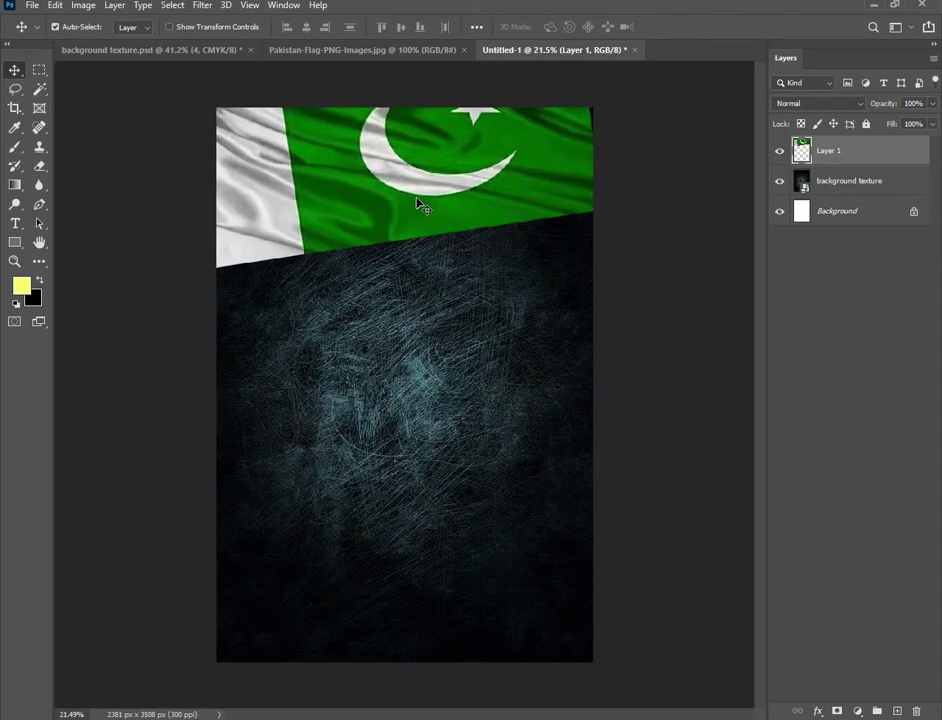
drag(420, 205, 426, 190)
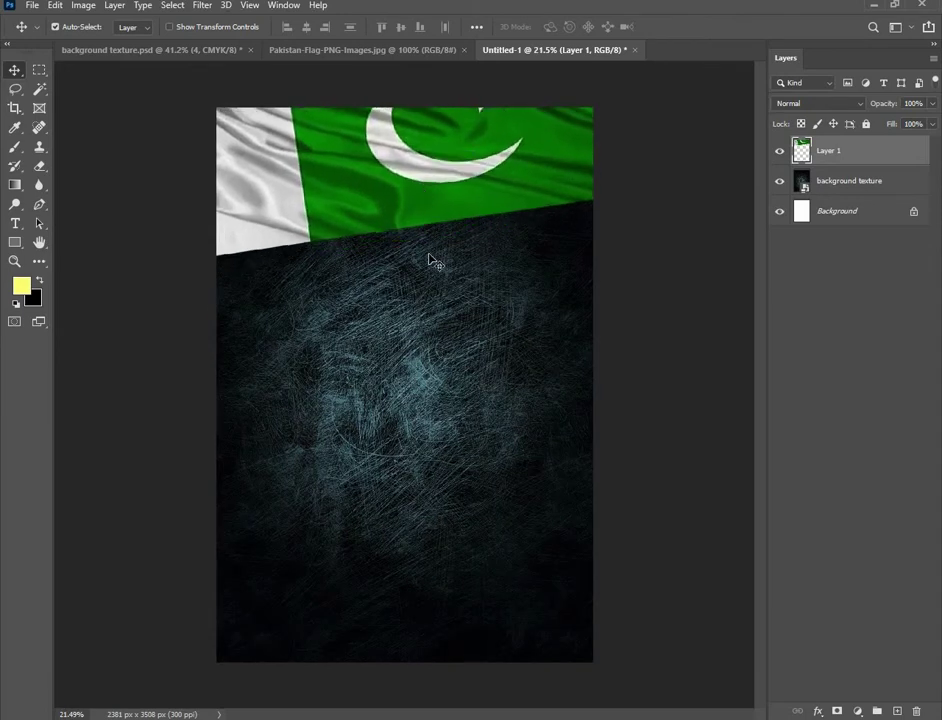
scroll(433, 261, down, 2)
scroll(433, 261, up, 1)
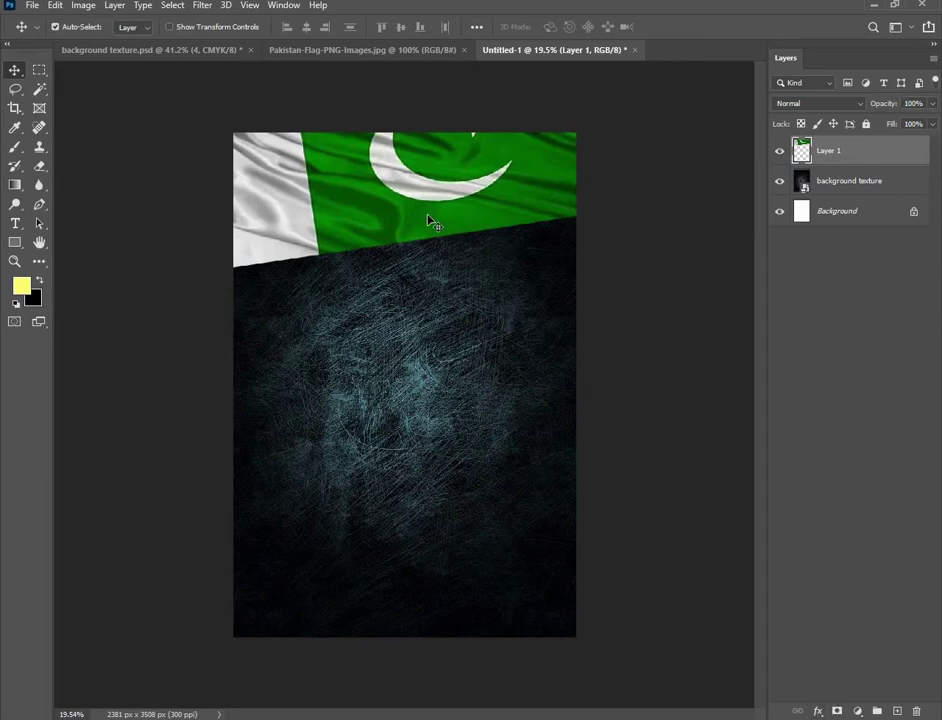
mouse_move(429, 220)
mouse_down()
mouse_move(429, 210)
mouse_move(422, 231)
mouse_up()
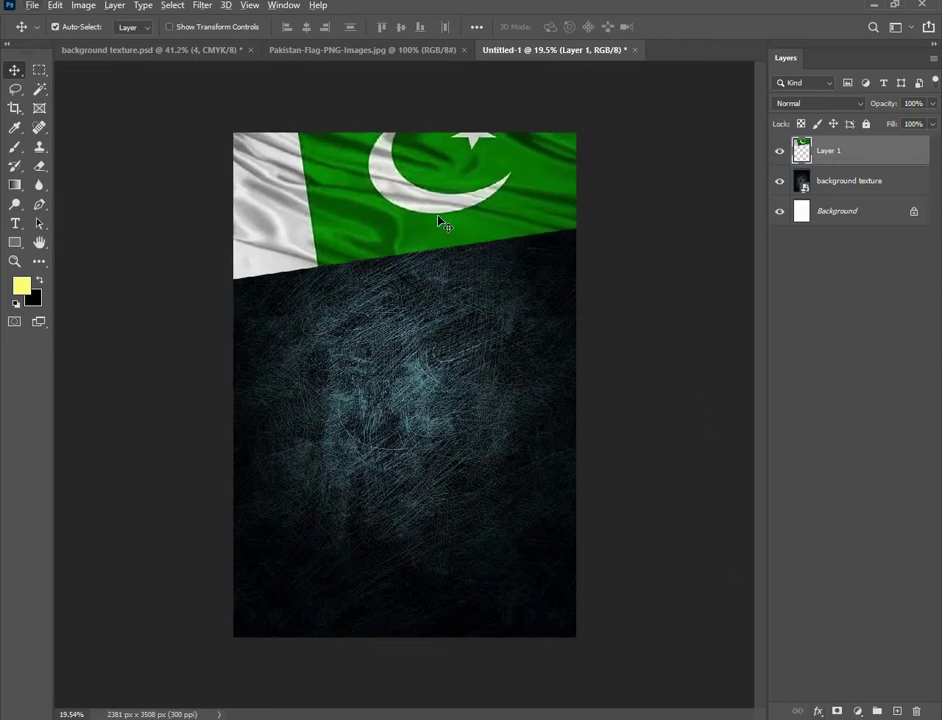
drag(440, 212, 440, 205)
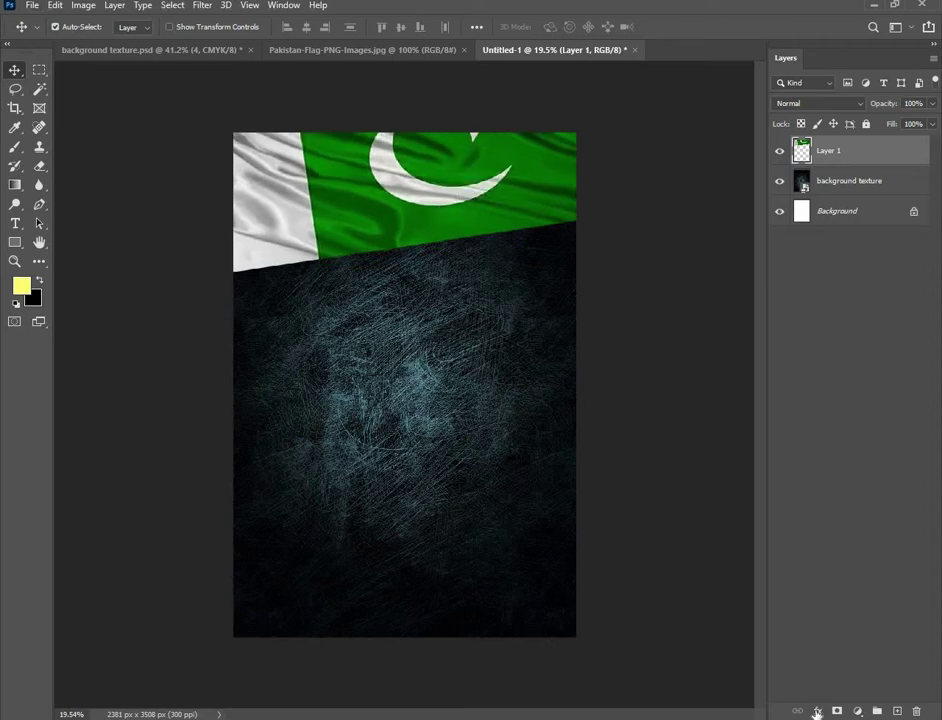
Add a drop shadow to the flag with 35% opacity, 3 px distance and 7 px size, and split it into its own layer
click(816, 712)
click(841, 641)
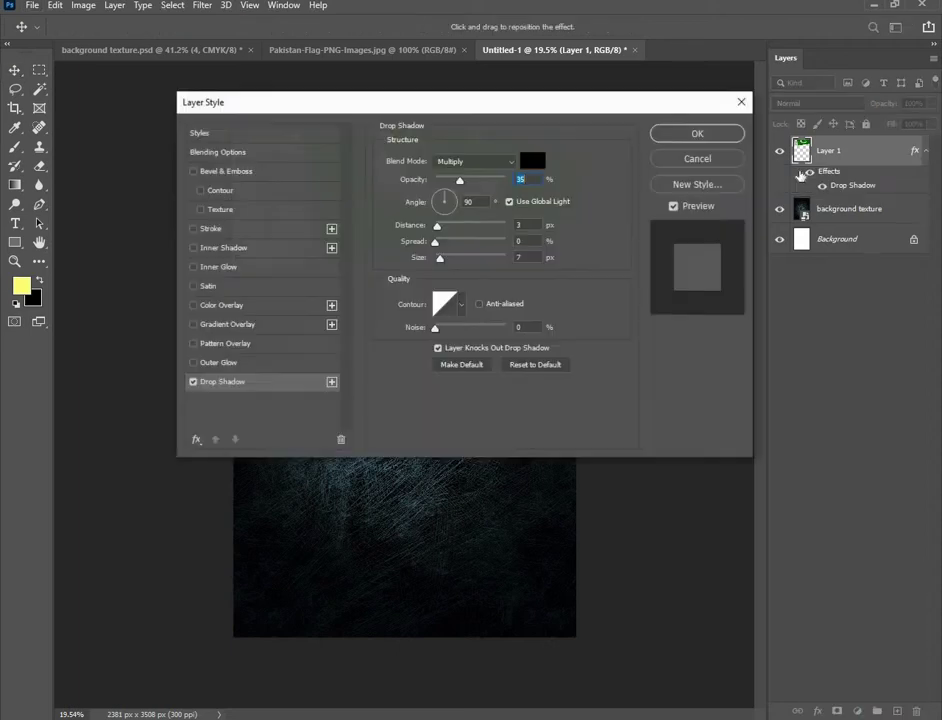
key(Return)
right_click(823, 185)
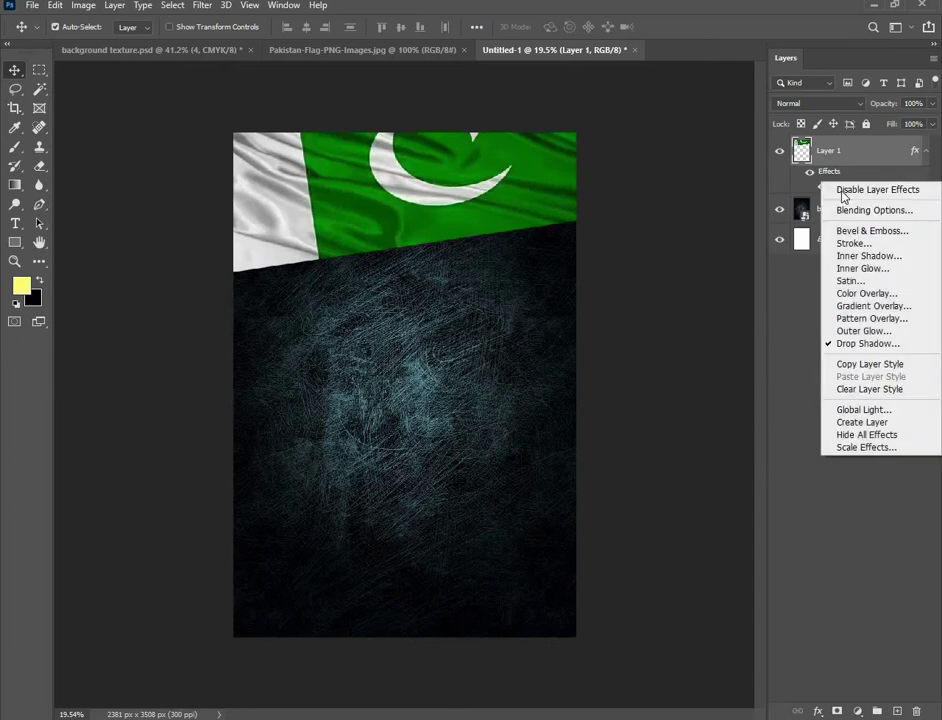
click(861, 422)
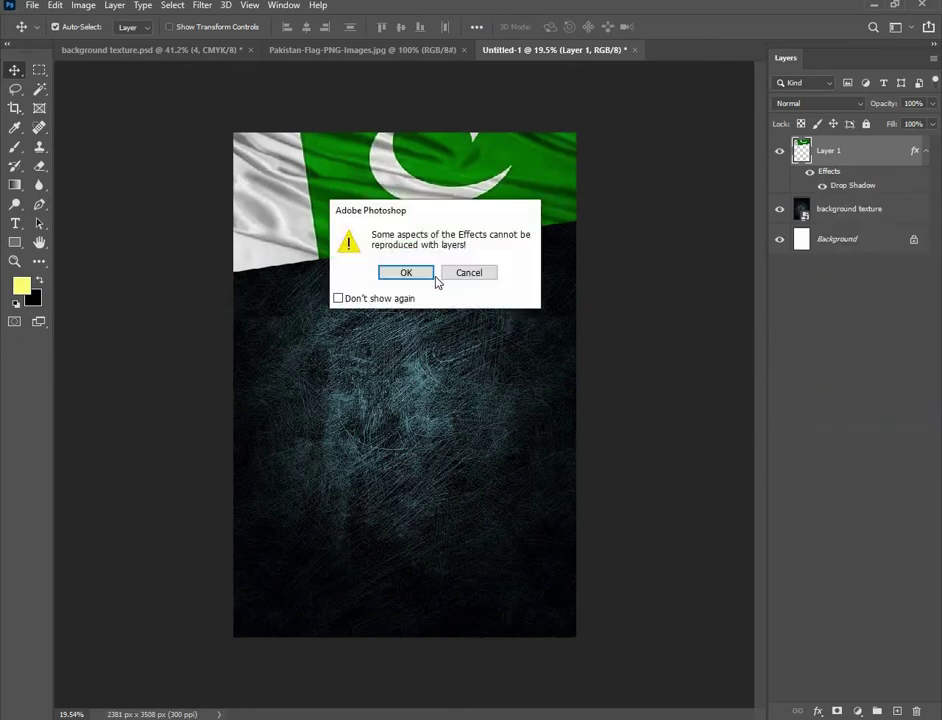
key(Return)
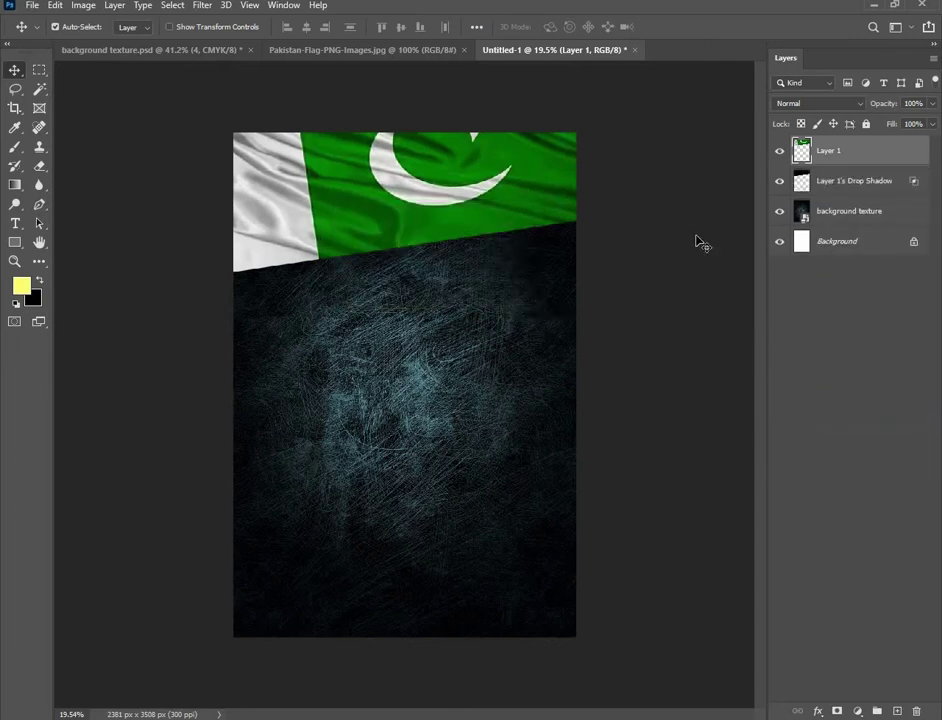
Scale the flag's separate drop shadow layer to about 106% so it extends below the flag's edge
click(843, 182)
key(ctrl+t)
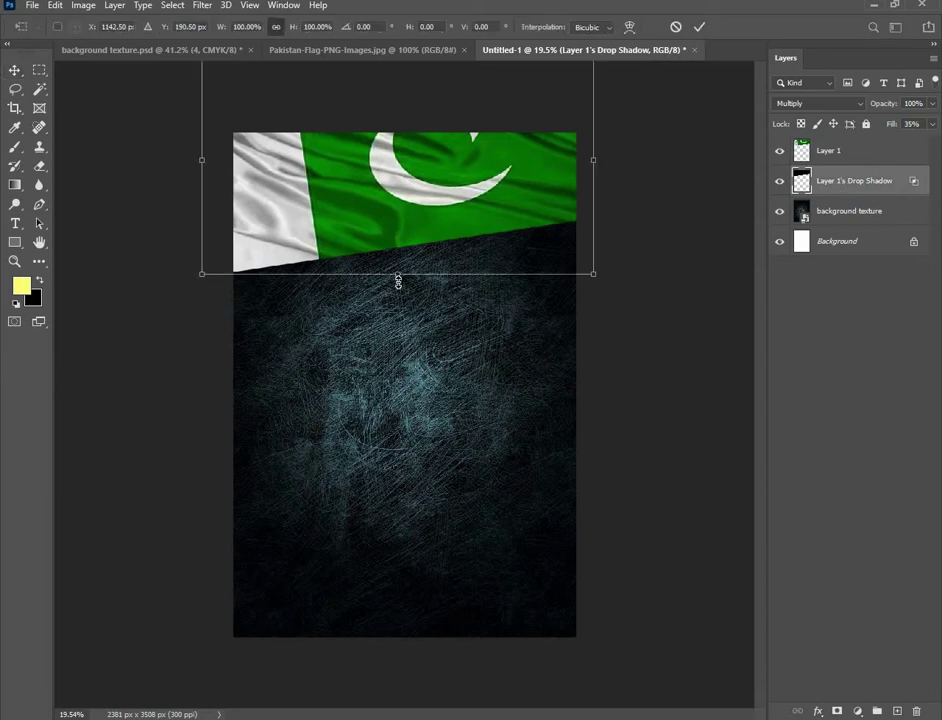
drag(398, 281, 397, 290)
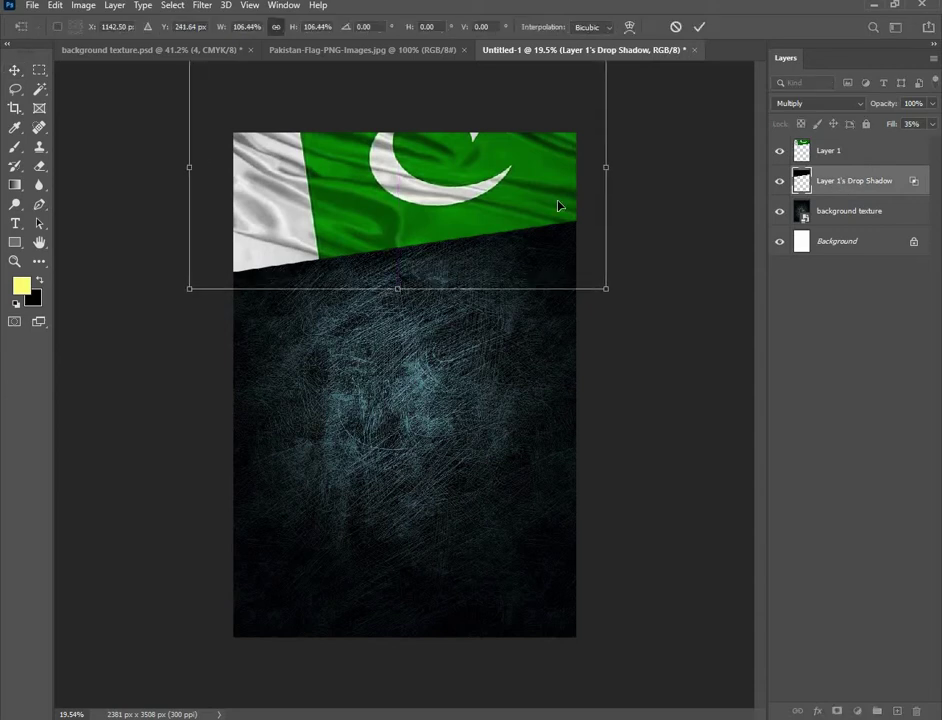
click(703, 31)
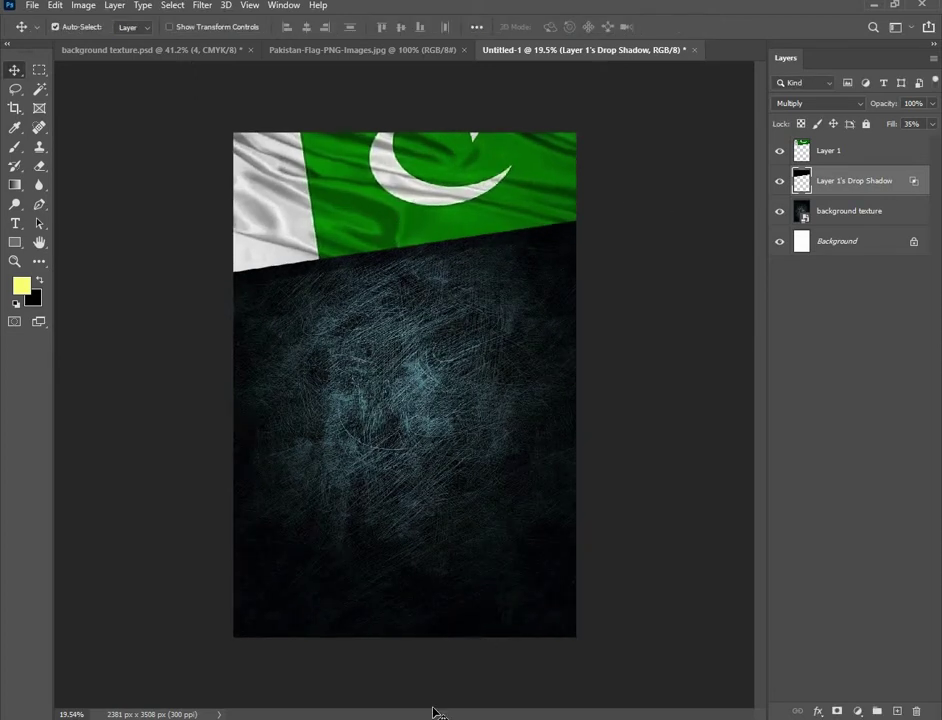
Open the Labor Day image from the Downloads folder in Photoshop and add a layer mask to its layer
key(alt+Tab)
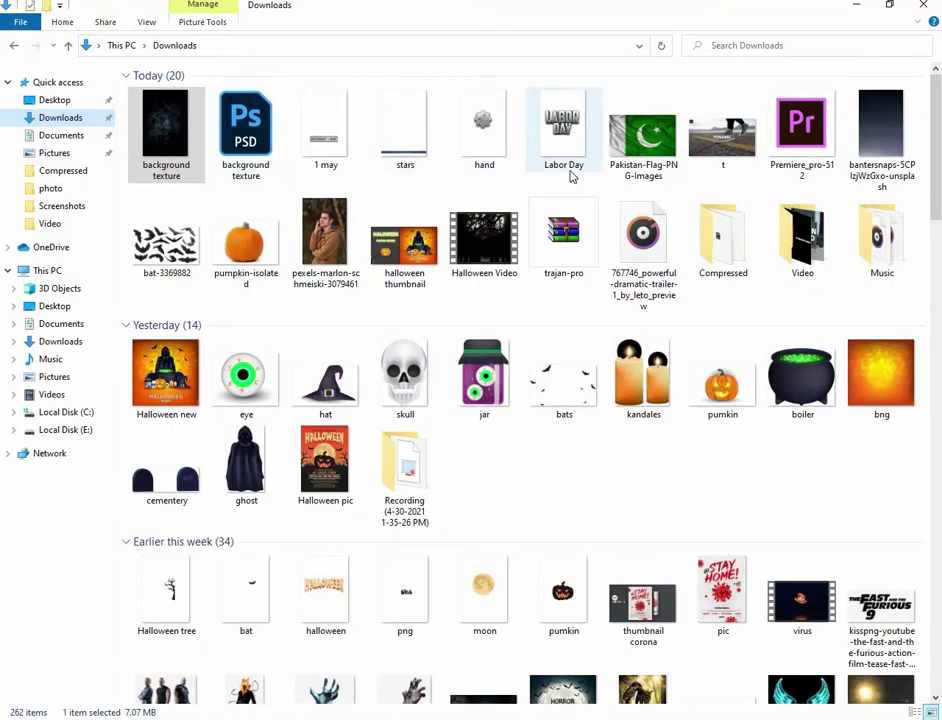
drag(572, 172, 726, 64)
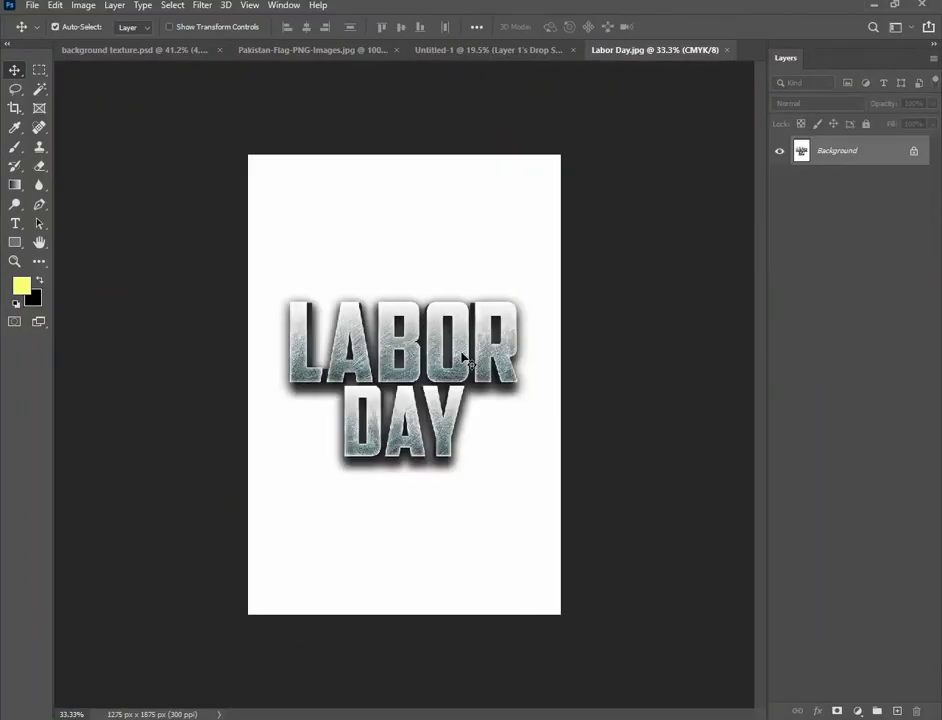
click(836, 712)
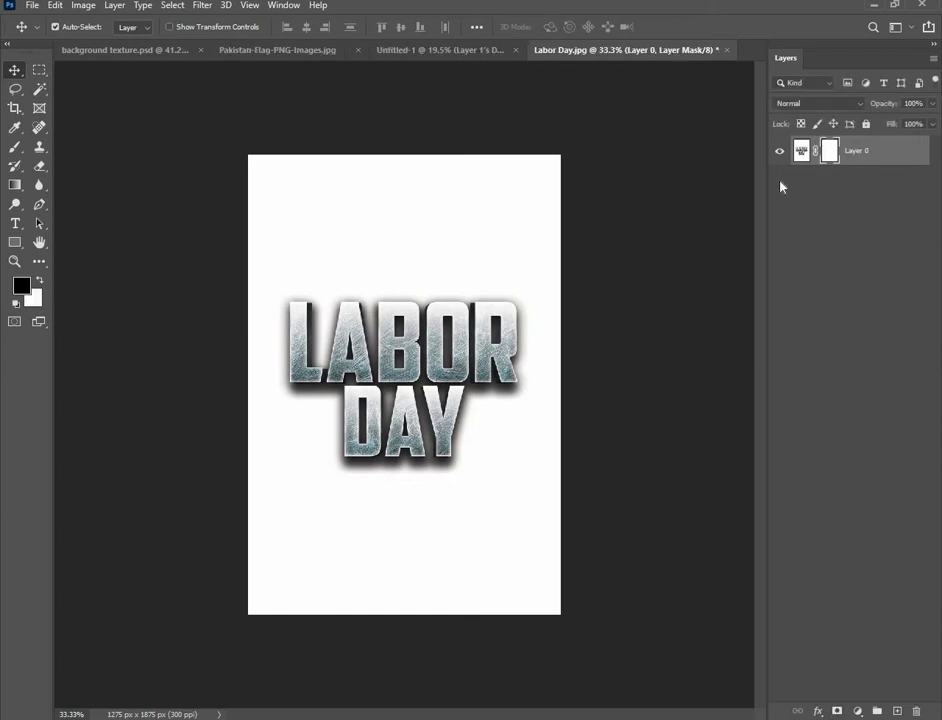
Select the white background around the LABOR DAY lettering with the Magic Wand, delete it, and deselect
click(799, 152)
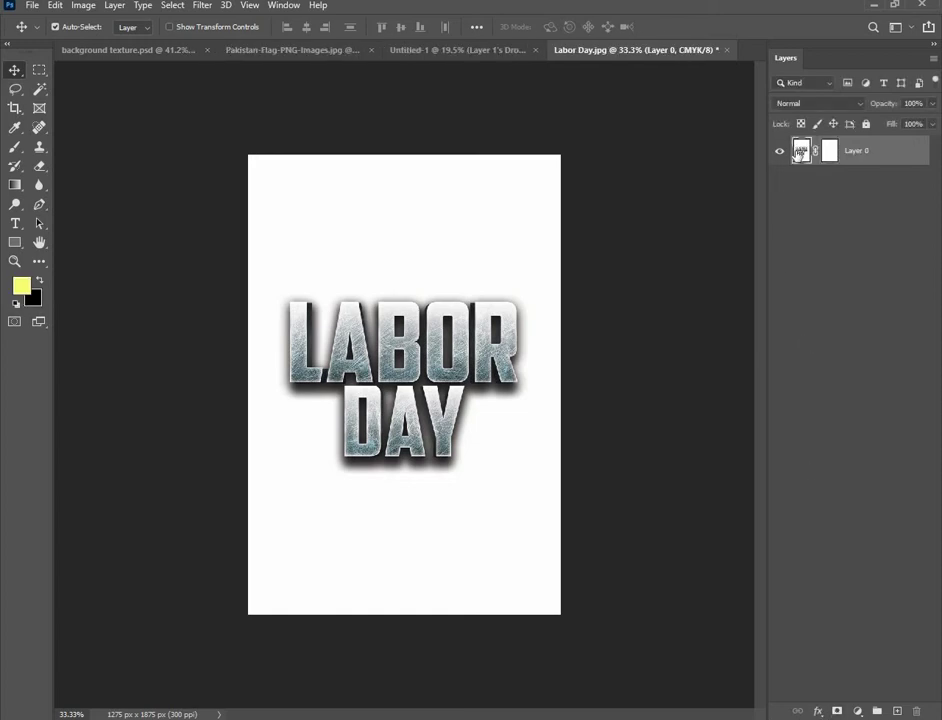
click(39, 88)
click(307, 223)
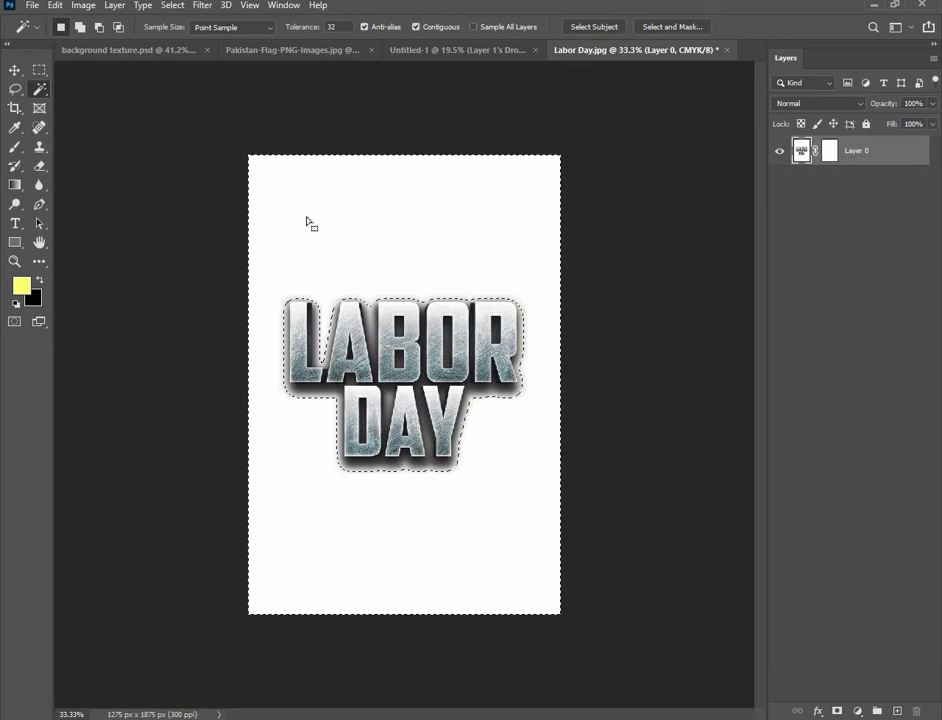
key(Delete)
key(ctrl+d)
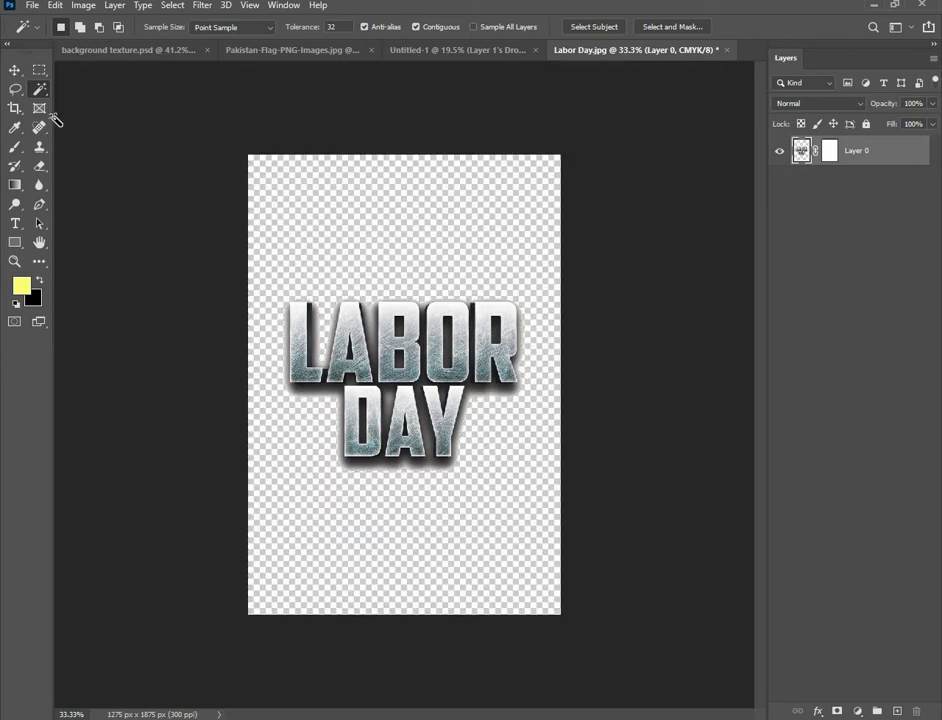
Try placing the LABOR DAY lettering in the middle of the poster
key(v)
drag(388, 343, 410, 215)
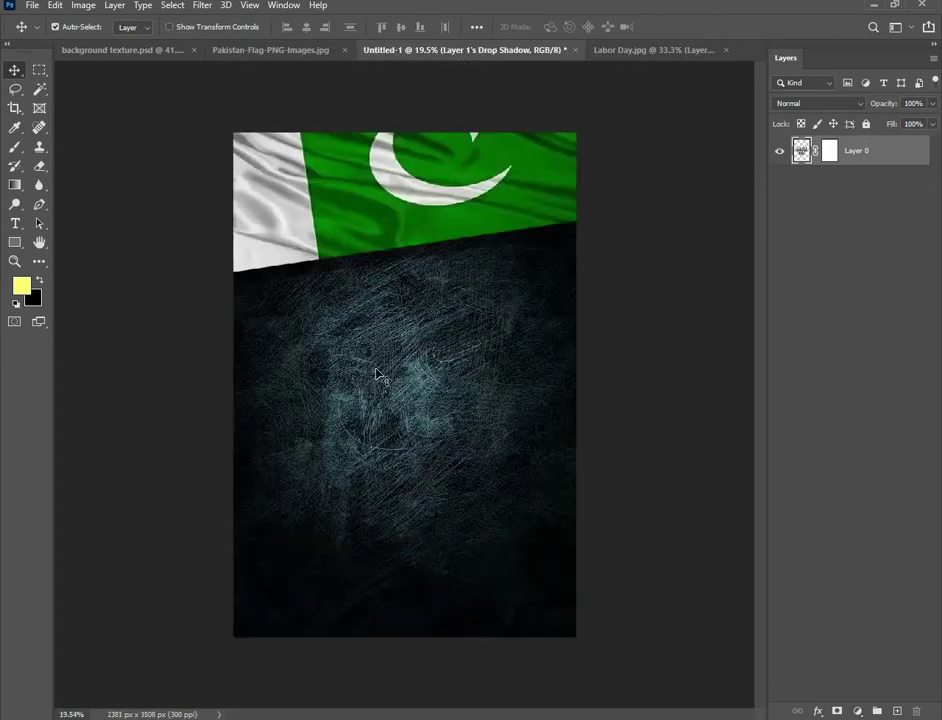
drag(377, 373, 422, 374)
key(Delete)
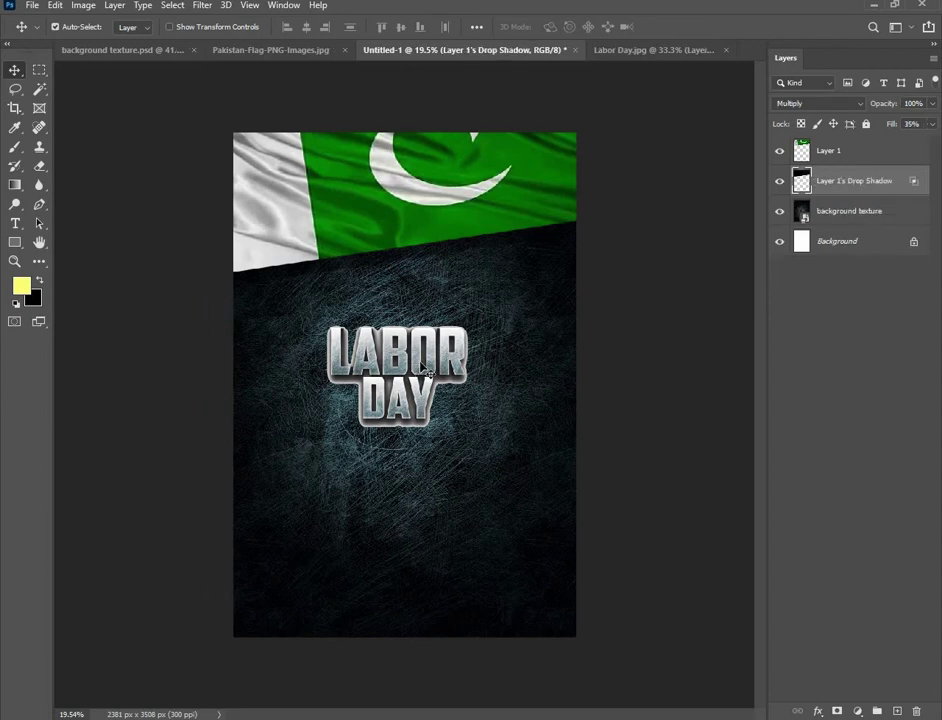
In Labor Day.jpg, delete the pale gaps between the letters and the fills inside the D, B, O and R with the Magic Wand
click(635, 48)
key(ctrl+0)
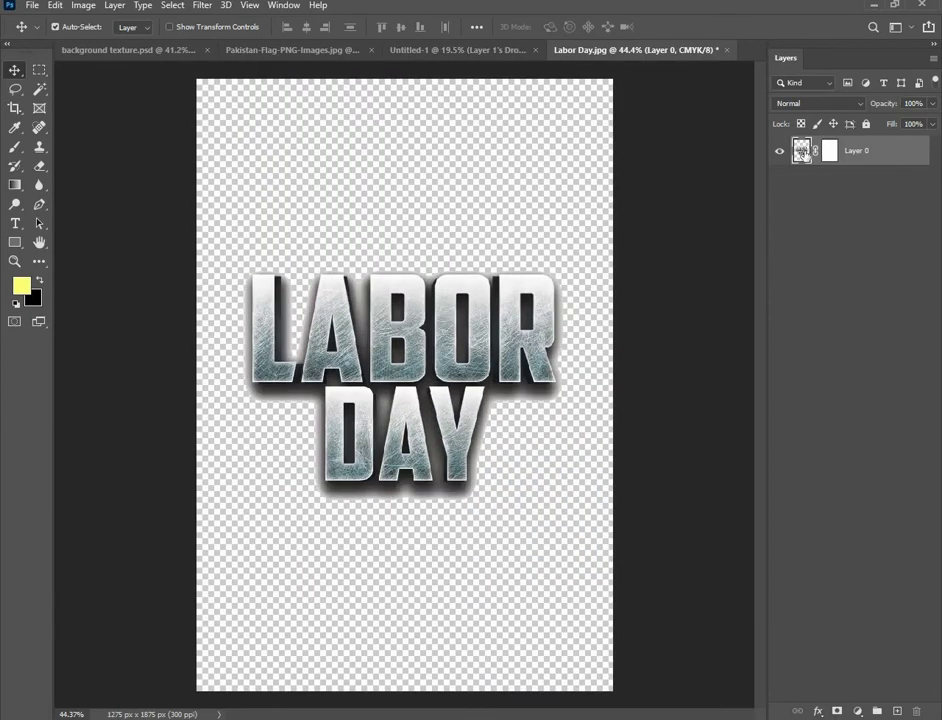
click(39, 88)
click(214, 238)
click(289, 338)
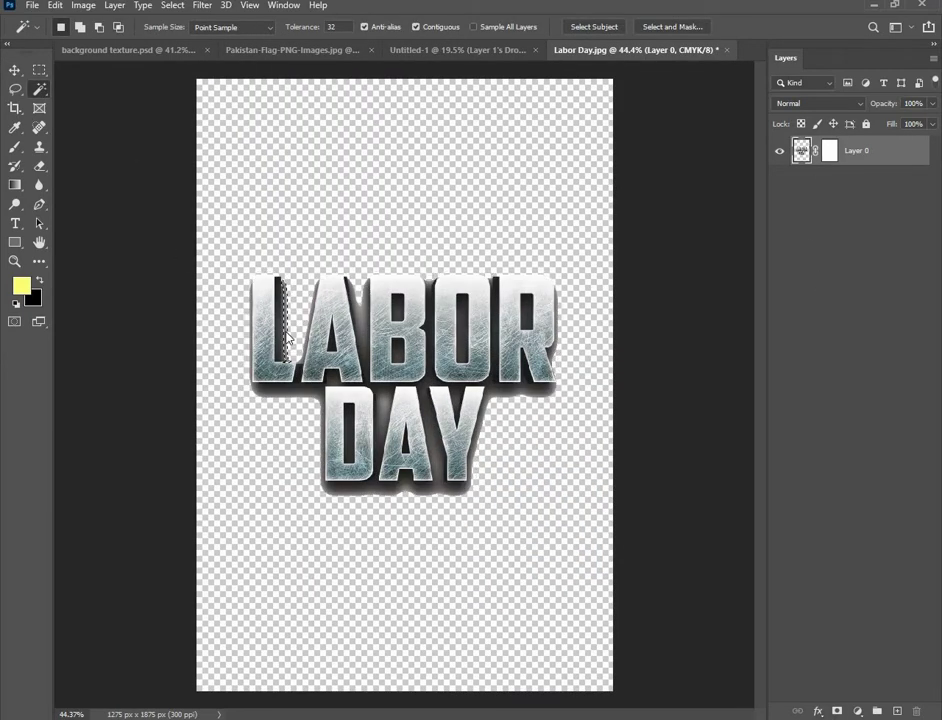
shift+click(366, 324)
shift+click(350, 432)
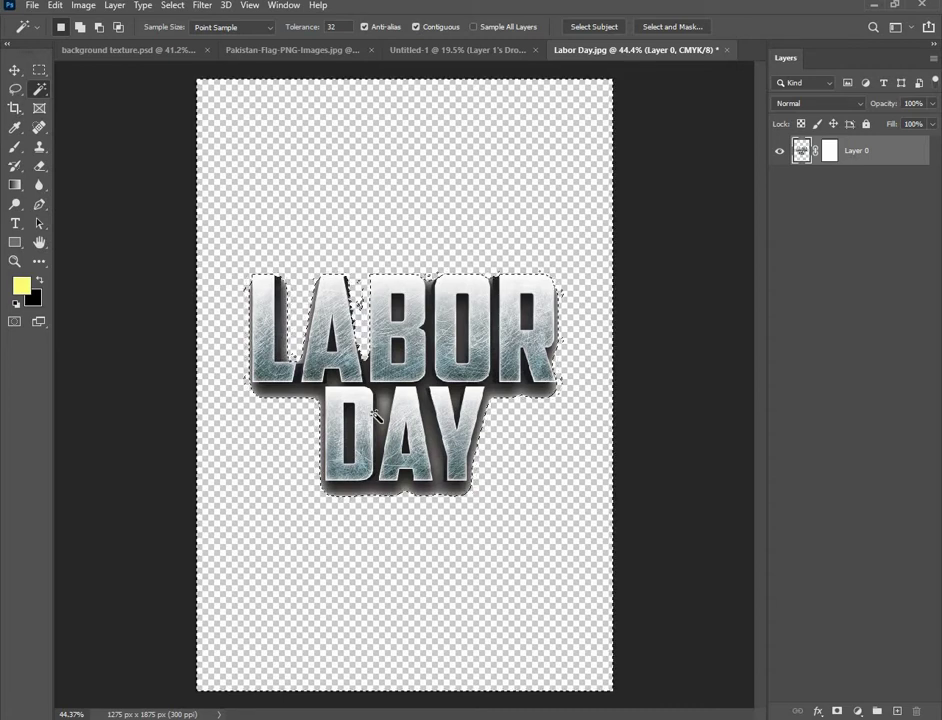
shift+click(396, 350)
shift+click(397, 303)
shift+click(458, 328)
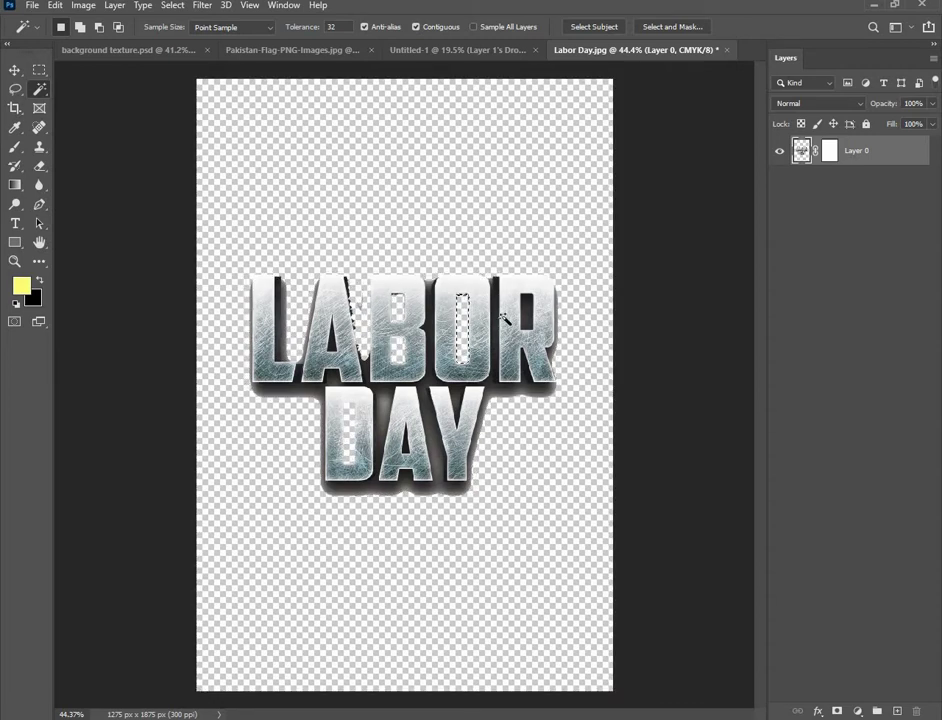
shift+click(523, 303)
Delete the dark shadow between and below the letters and the outline surrounding the LABOR DAY lettering
click(406, 441)
key(Delete)
click(384, 410)
key(Delete)
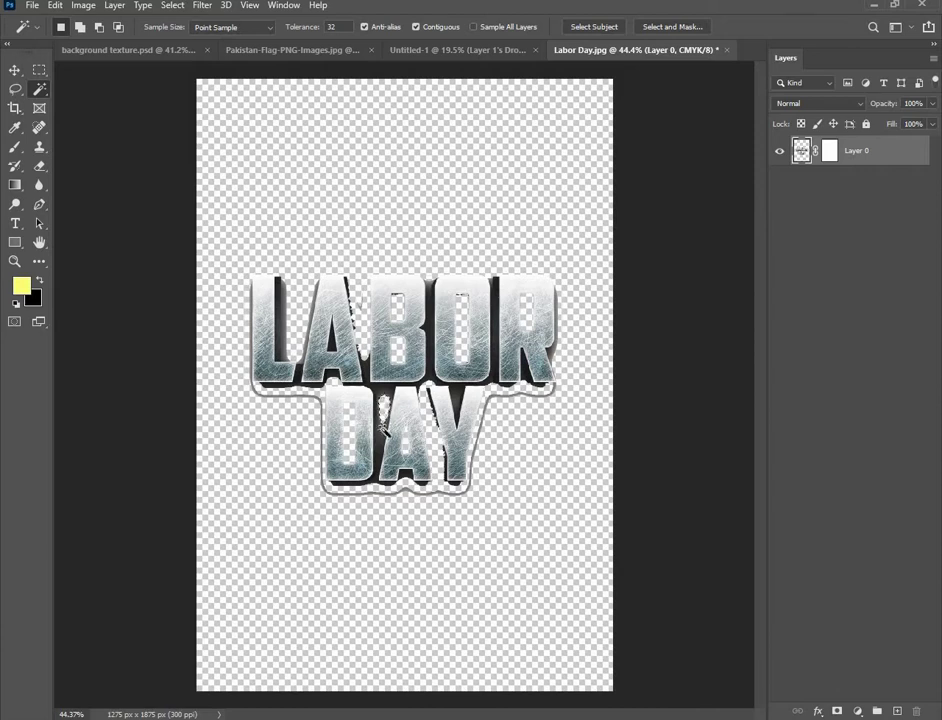
click(381, 437)
key(Delete)
click(284, 349)
key(Delete)
click(328, 377)
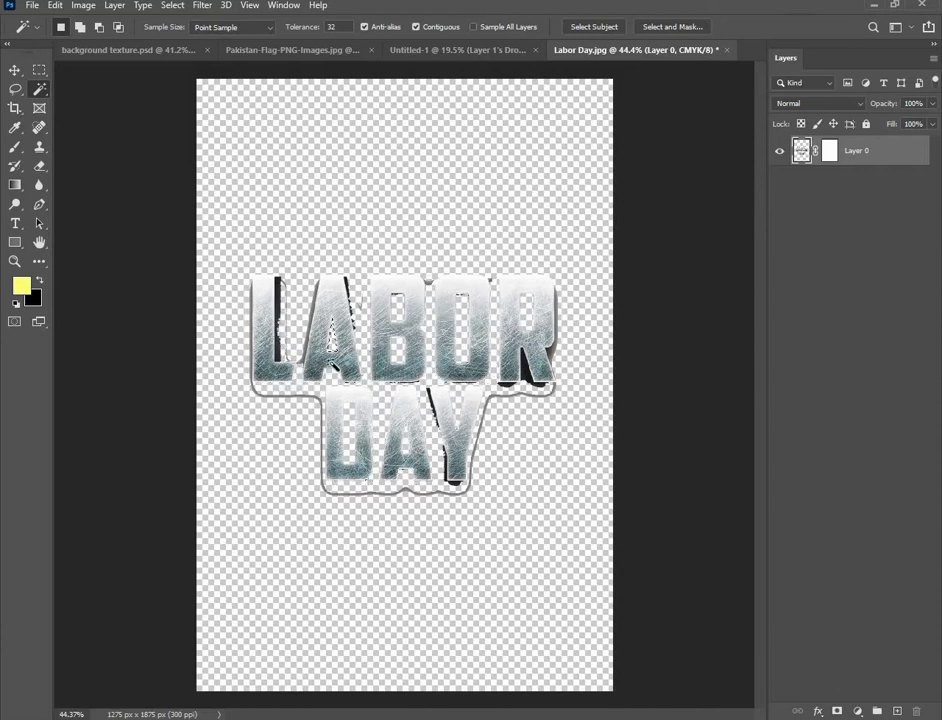
click(318, 403)
key(Delete)
Delete the shadow remnants beside and beneath the R of LABOR and the Y of DAY
click(530, 378)
key(Delete)
click(552, 330)
key(Delete)
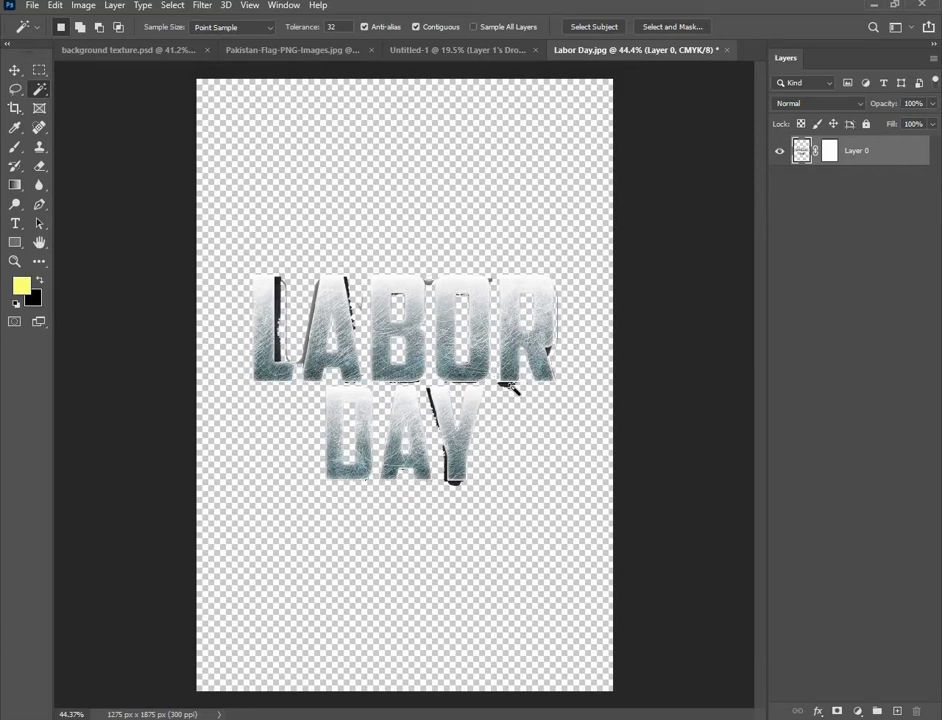
click(508, 384)
key(Delete)
click(452, 486)
key(Delete)
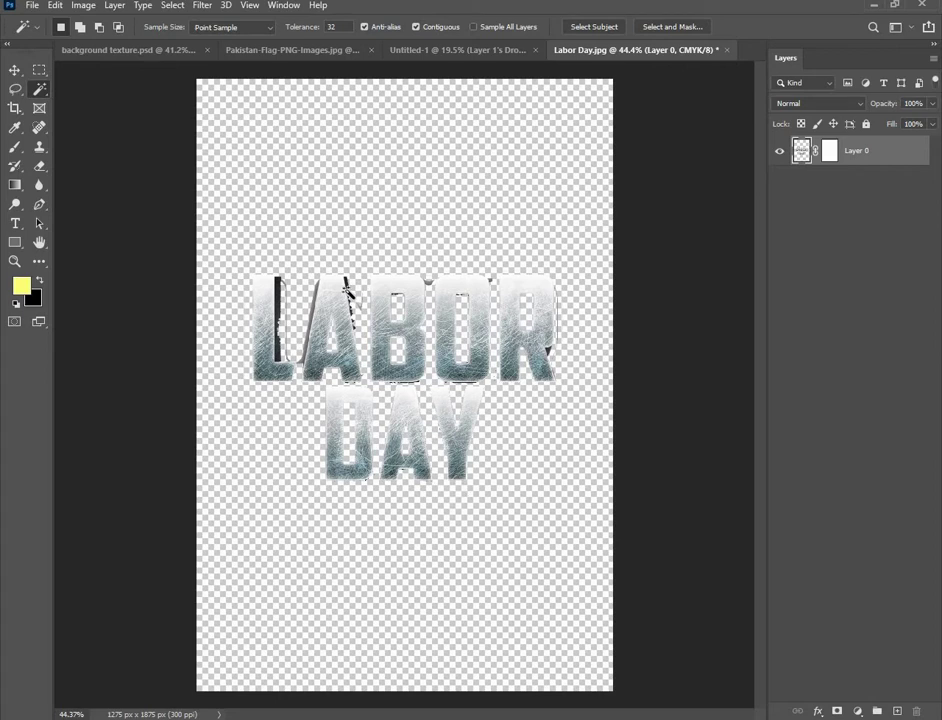
Delete the remaining shadow strips beside the L and A of LABOR, and clear the selection
key(Delete)
click(291, 318)
scroll(243, 340, up, 5)
key(Delete)
click(227, 263)
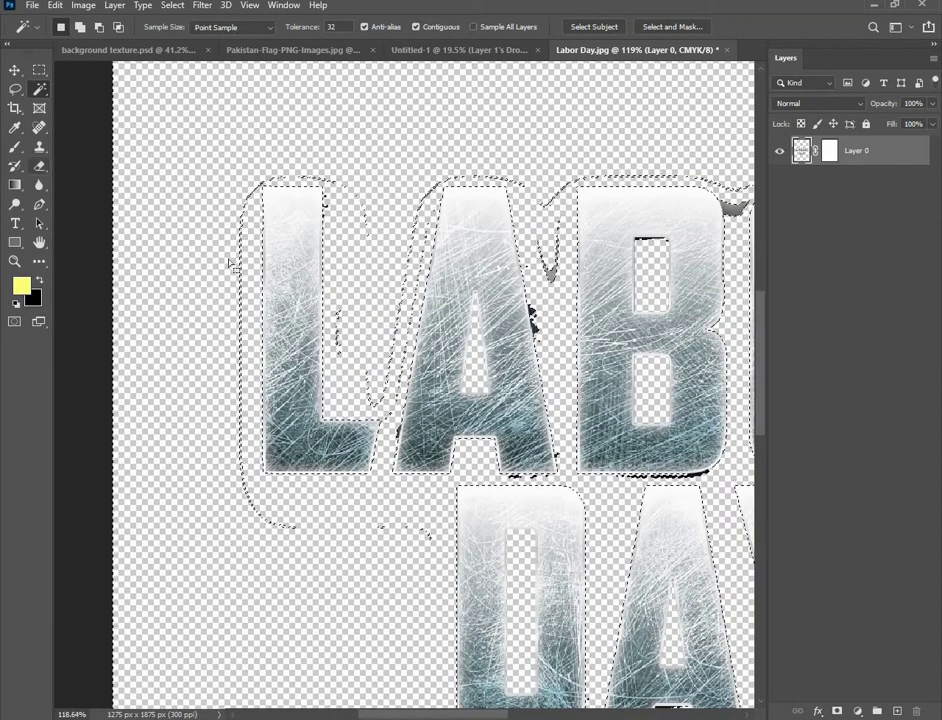
key(ctrl+d)
Erase the dark specks beside and beneath the A of LABOR with a small Eraser brush
key(e)
scroll(533, 300, up, 2)
key(bracketleft)
key(bracketleft)
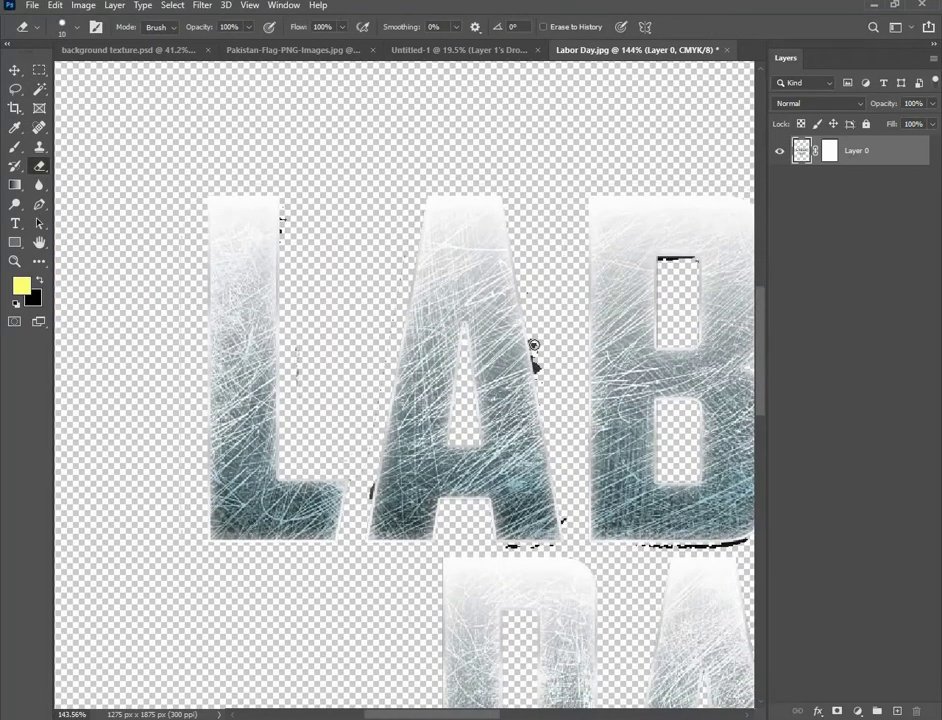
drag(547, 348, 530, 322)
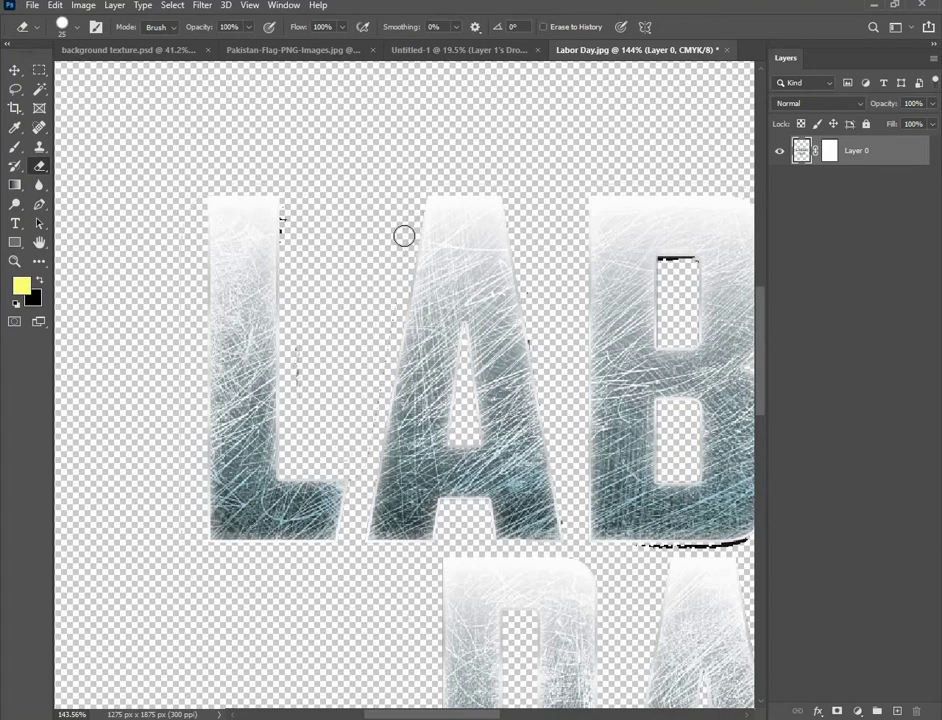
Erase the dark remnants beneath the B of LABOR and at the top of its upper opening with a smaller brush
key(bracketleft)
scroll(492, 383, down, 3)
scroll(457, 332, up, 8)
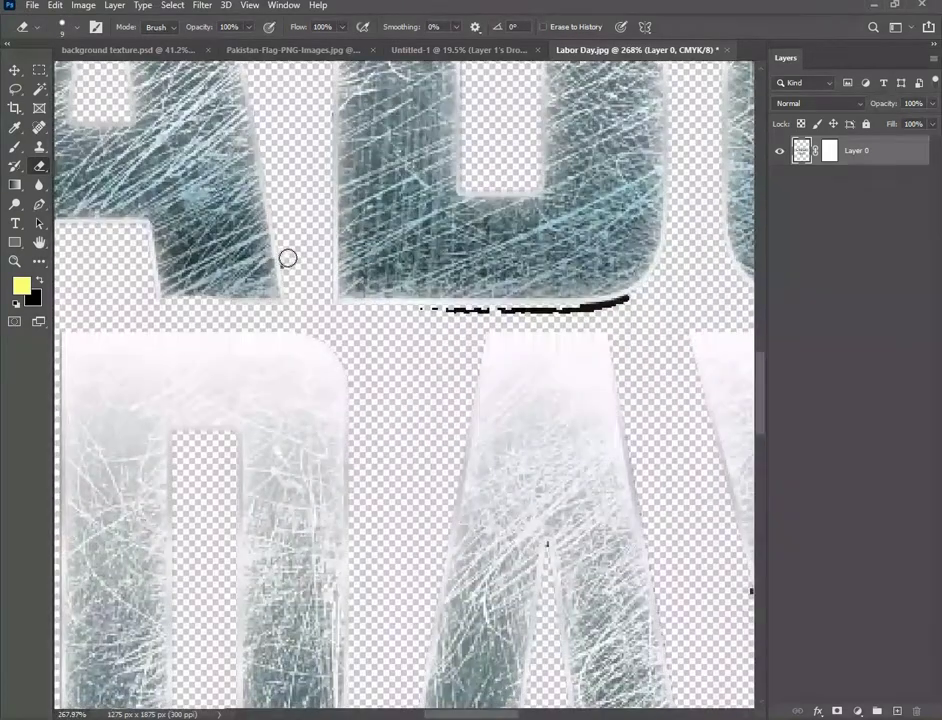
mouse_move(431, 318)
mouse_down()
mouse_move(582, 318)
mouse_move(627, 306)
mouse_move(399, 389)
mouse_move(374, 237)
mouse_move(543, 220)
mouse_move(527, 298)
mouse_move(486, 267)
mouse_move(453, 200)
mouse_up()
scroll(505, 310, down, 3)
scroll(532, 183, up, 5)
scroll(250, 372, up, 2)
mouse_move(405, 316)
mouse_down()
mouse_move(329, 314)
mouse_move(476, 317)
mouse_move(330, 301)
mouse_up()
Erase the black pixels along the top of the O's opening with a 2 px Eraser
scroll(406, 315, down, 4)
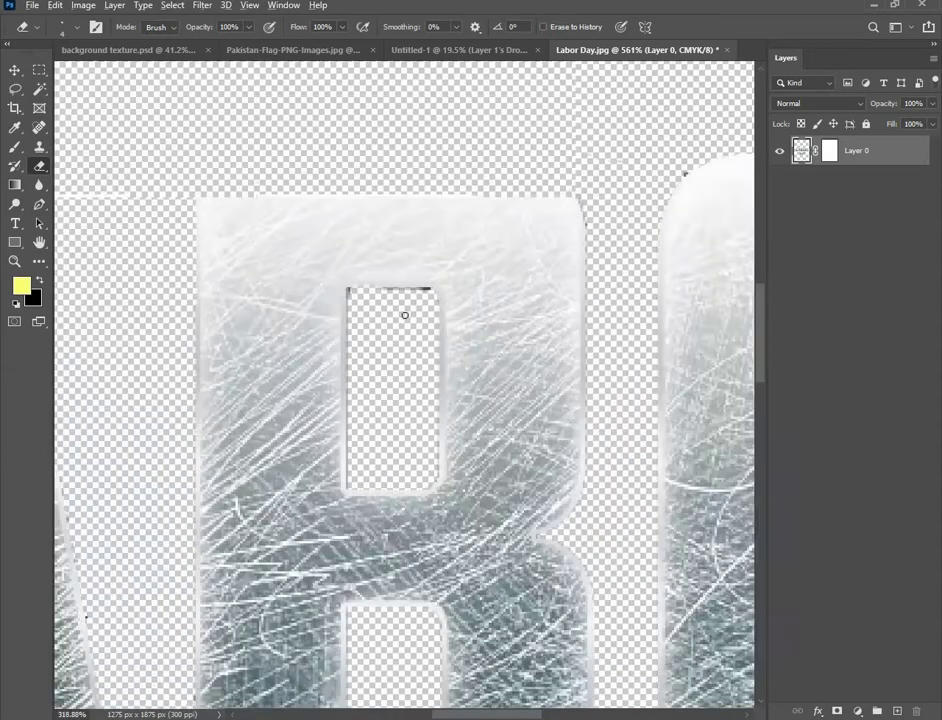
scroll(304, 213, up, 4)
scroll(304, 213, up, 2)
scroll(431, 421, down, 3)
scroll(431, 421, up, 4)
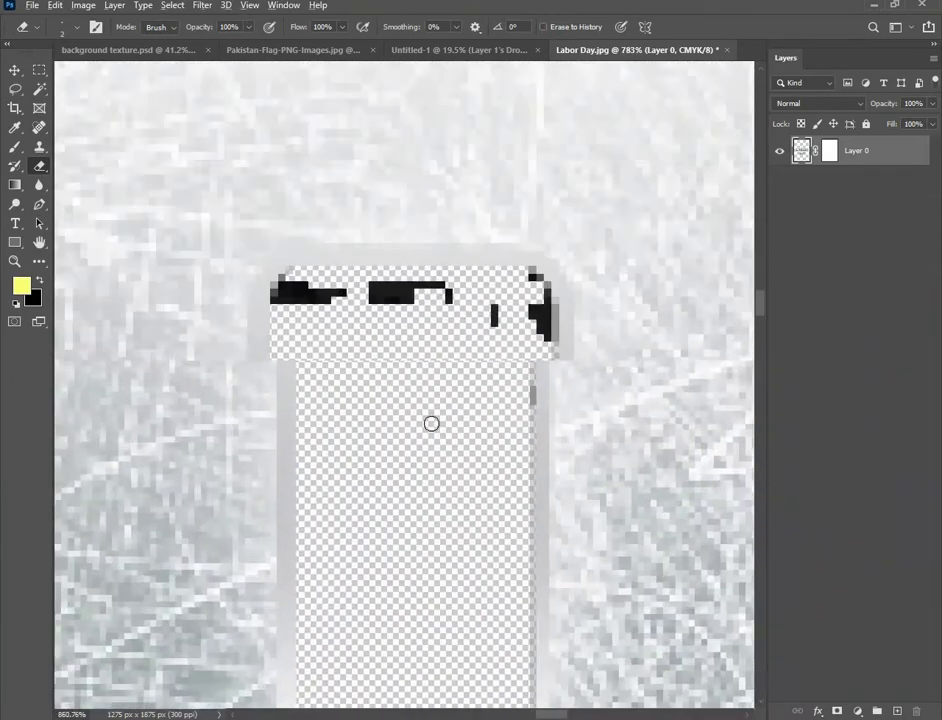
mouse_move(527, 318)
mouse_down()
mouse_move(533, 283)
mouse_move(405, 282)
mouse_move(396, 302)
mouse_move(379, 304)
mouse_move(307, 289)
mouse_up()
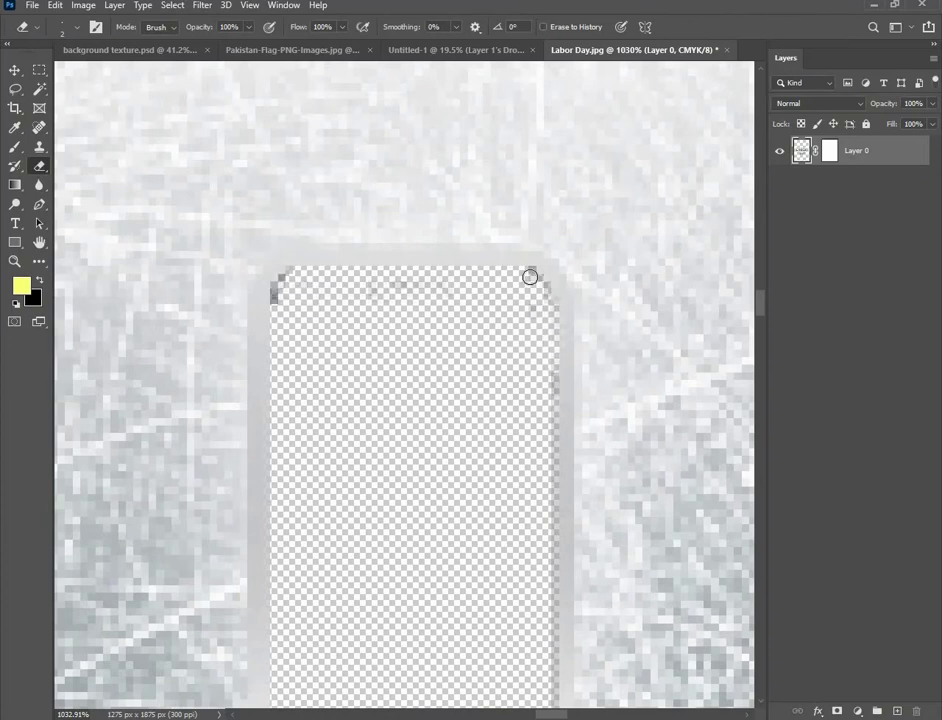
Erase the black strip beneath the O of LABOR with a 2–3 px Eraser
scroll(424, 389, down, 3)
scroll(424, 389, down, 4)
scroll(530, 357, up, 5)
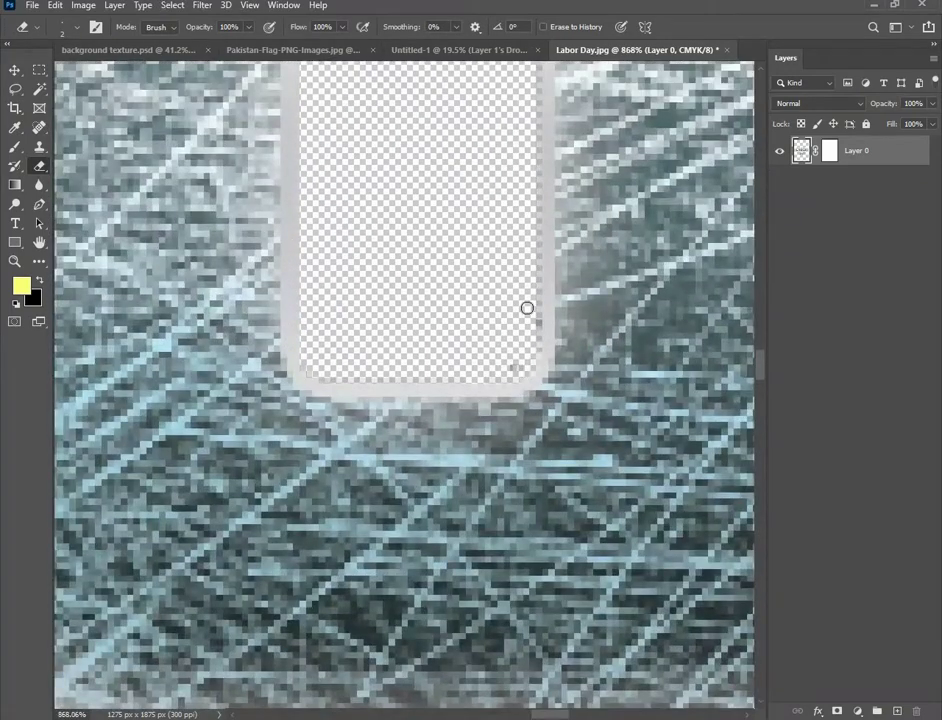
scroll(508, 295, down, 3)
scroll(508, 295, up, 2)
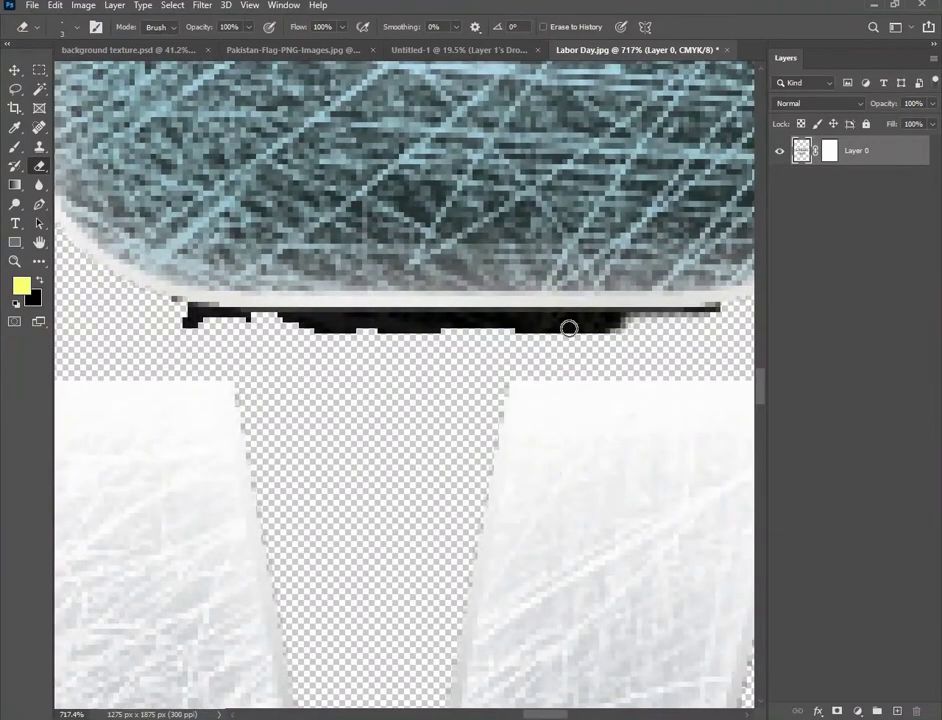
drag(658, 326, 400, 316)
drag(291, 320, 150, 303)
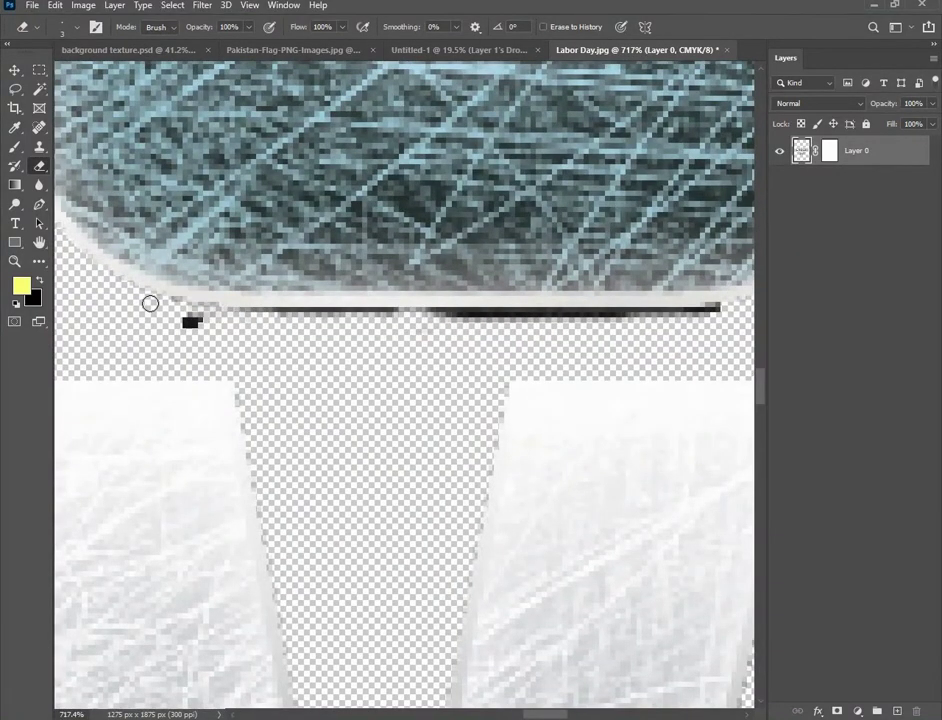
mouse_move(396, 341)
mouse_down()
mouse_move(311, 319)
mouse_move(683, 320)
mouse_up()
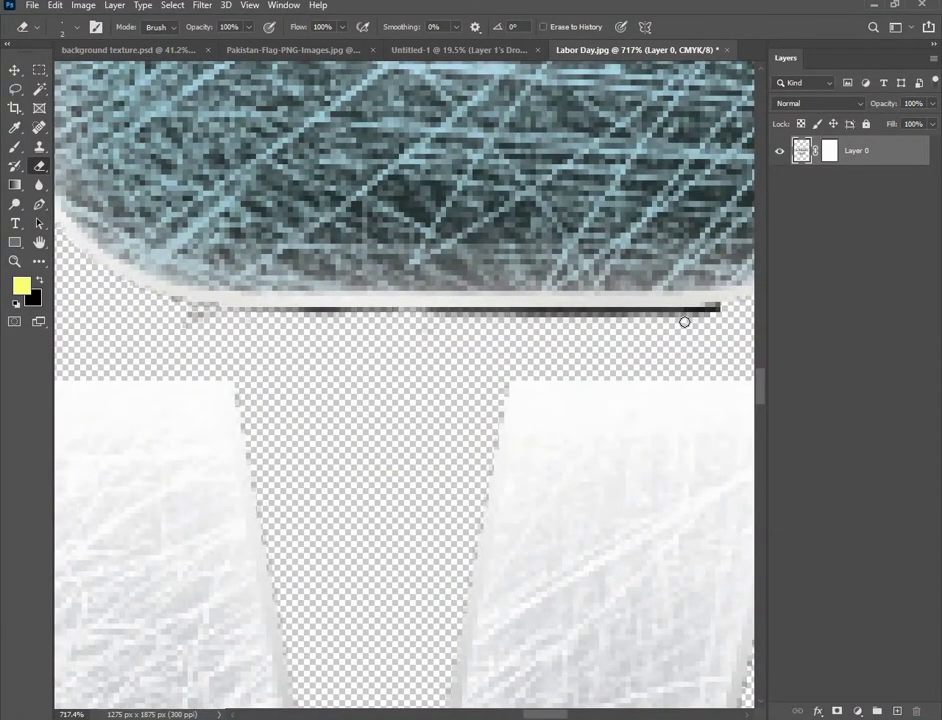
Delete the black remnants beneath the crossbar of the A in DAY with the Magic Wand
scroll(536, 356, down, 2)
scroll(536, 356, down, 2)
scroll(391, 368, up, 4)
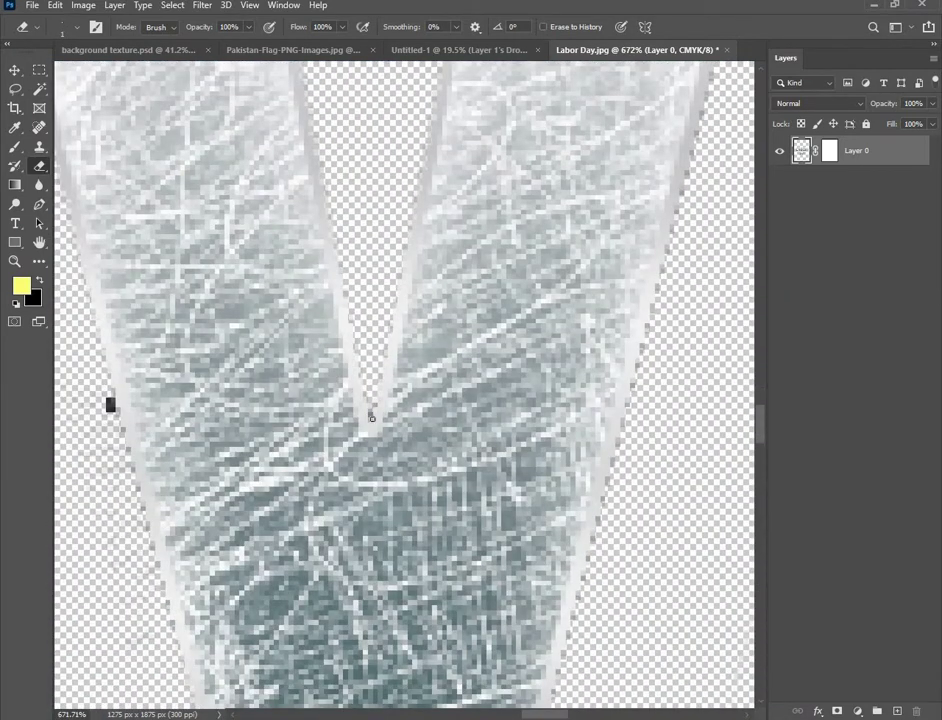
scroll(370, 416, down, 1)
scroll(388, 391, left, 3)
scroll(557, 356, down, 3)
scroll(400, 350, up, 3)
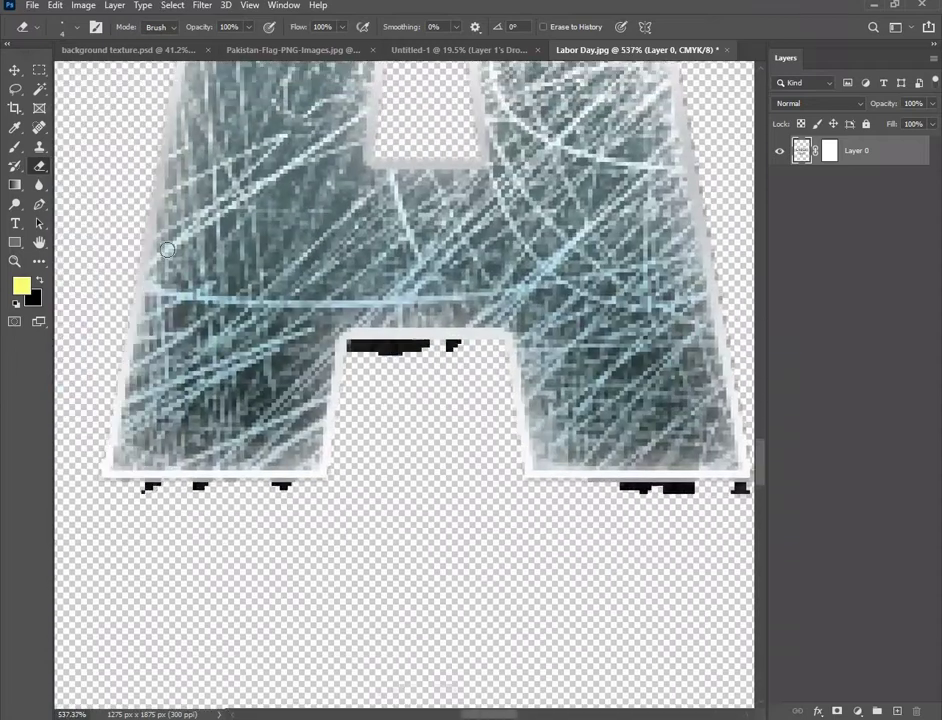
key(w)
click(400, 352)
click(452, 350)
key(Delete)
Remove the black specks beneath both feet of the A in DAY
click(660, 489)
key(Delete)
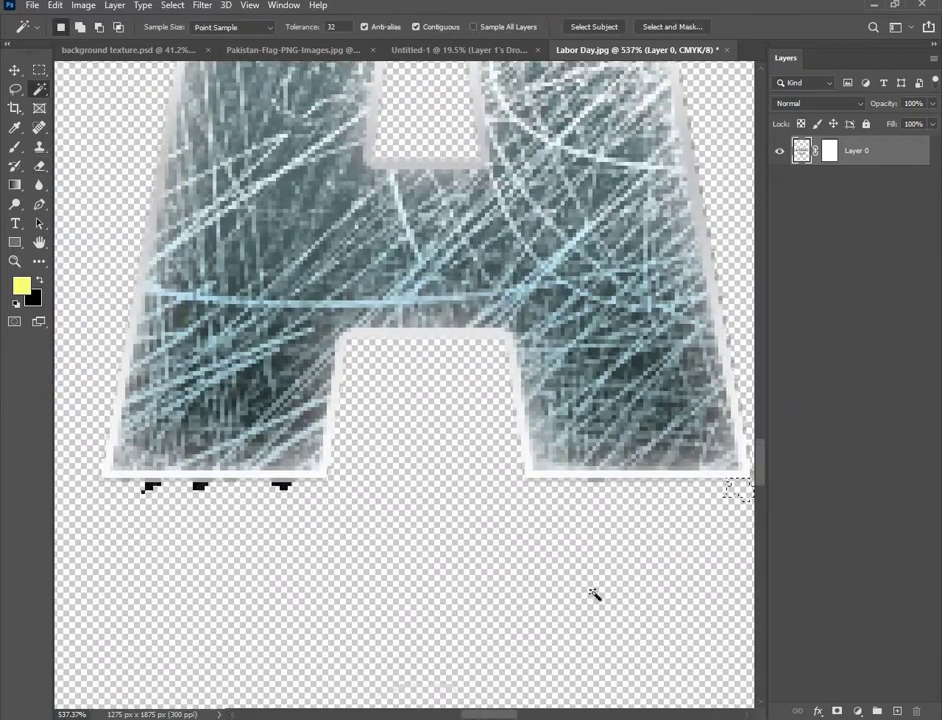
click(281, 487)
key(Delete)
click(200, 488)
key(Delete)
Delete the black pixels around the lower outer curve of the D in DAY with the Magic Wand
scroll(336, 550, down, 3)
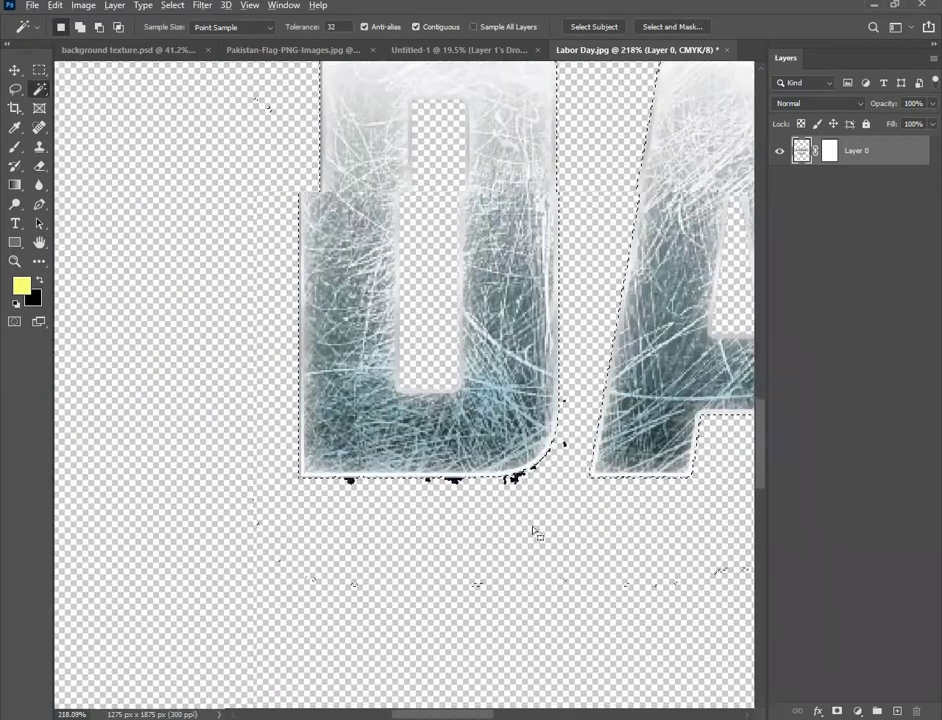
scroll(531, 531, up, 4)
click(553, 361)
key(Delete)
click(661, 282)
key(Delete)
click(661, 133)
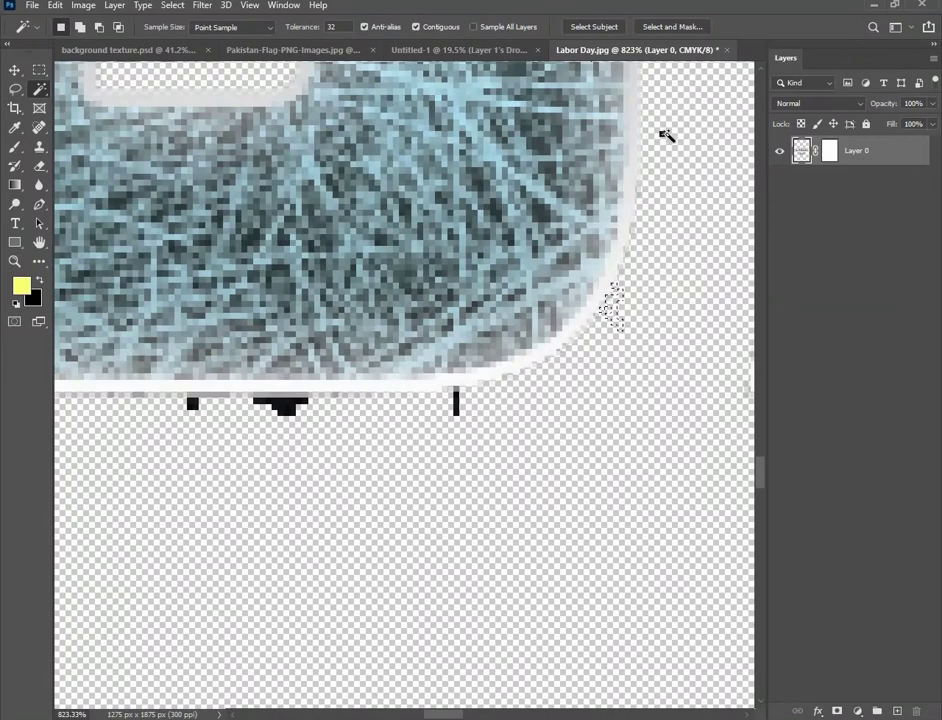
key(Delete)
Clear the black specks along the bottom edge of the D in DAY
click(281, 405)
key(Delete)
scroll(300, 458, down, 2)
scroll(488, 441, up, 2)
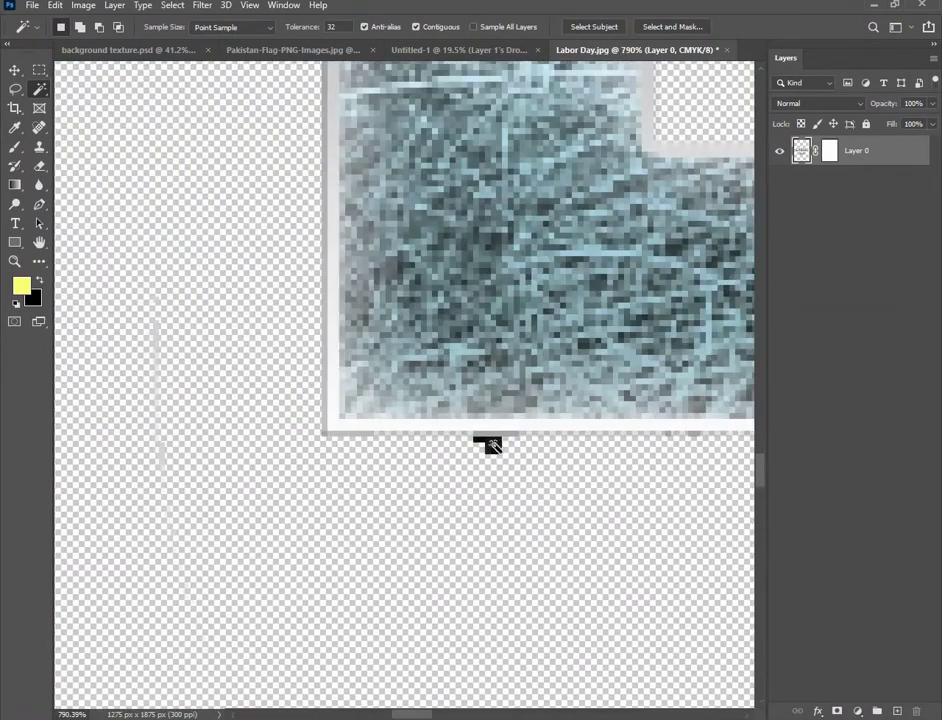
click(486, 440)
key(Delete)
Delete the dark wedge left beside the diagonal leg of the R in LABOR
scroll(400, 560, down, 3)
scroll(347, 575, down, 3)
scroll(455, 355, up, 3)
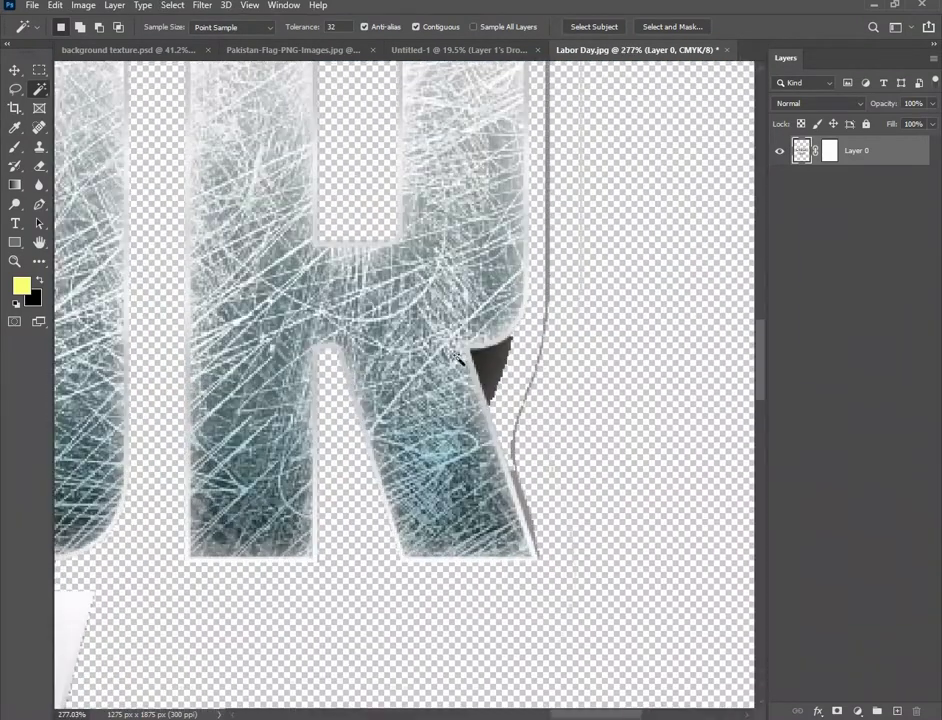
click(525, 413)
key(Delete)
scroll(521, 414, down, 3)
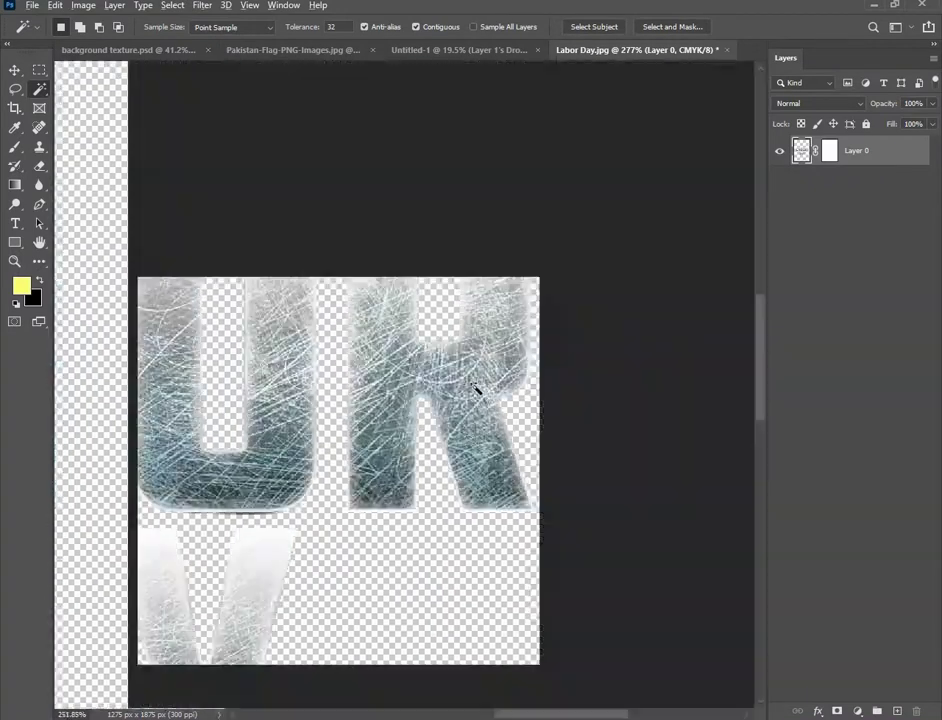
scroll(480, 389, up, 3)
scroll(580, 404, down, 5)
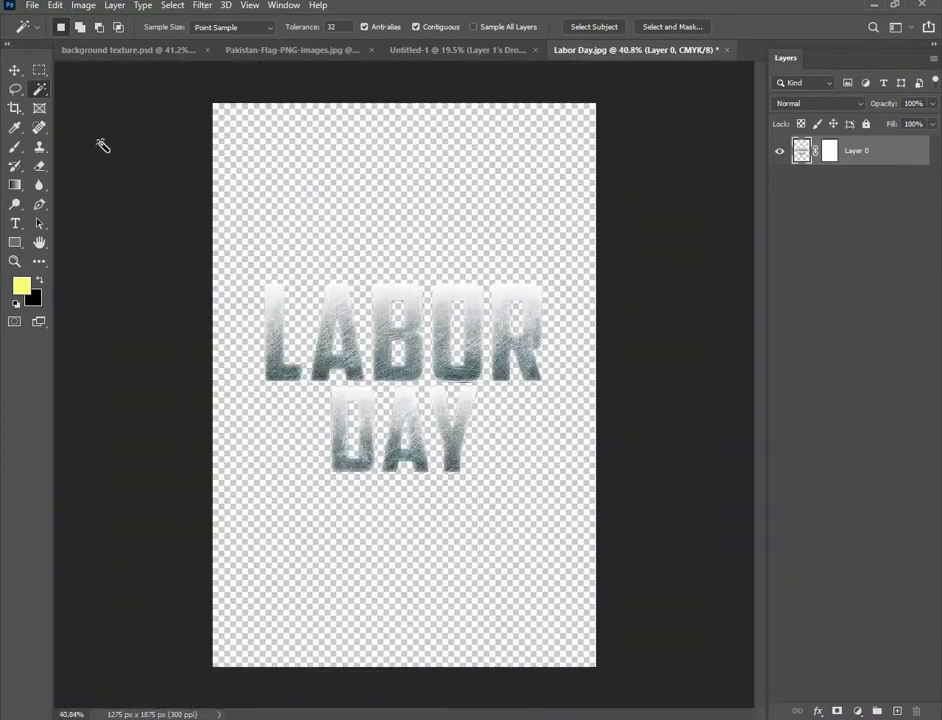
Move the LABOR DAY lettering into the Untitled-1 poster, then scale and position it below the flag
key(v)
drag(415, 358, 550, 395)
key(ctrl+t)
key(ctrl+plus)
key(ctrl+minus)
drag(445, 407, 444, 398)
key(Return)
Erase the faint leftover lines beside the L and R of LABOR with a 35 px Eraser
key(ctrl+0)
key(e)
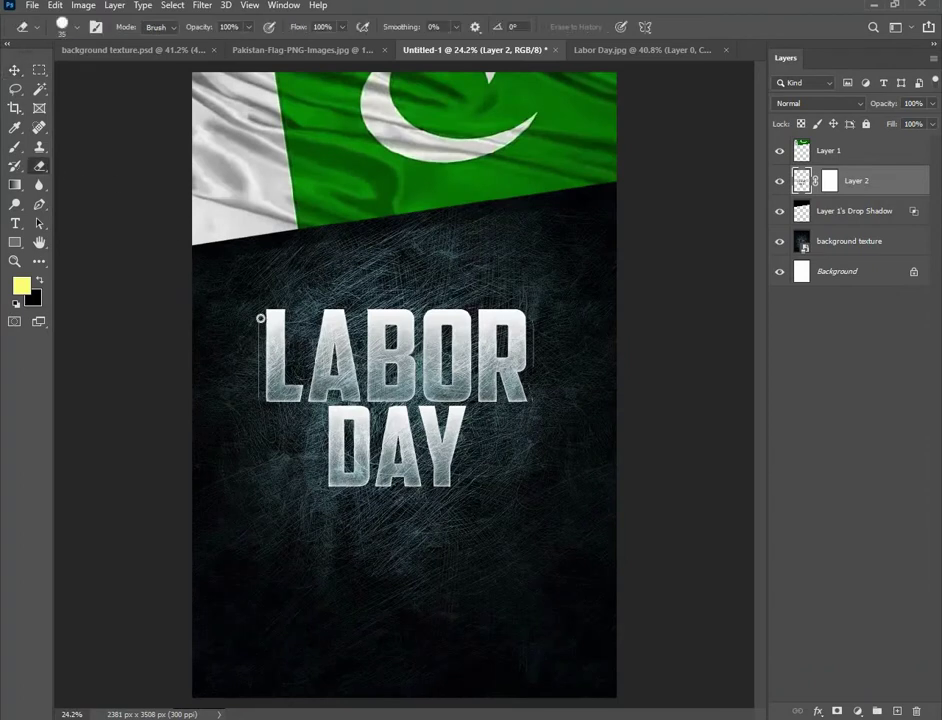
click(15, 70)
Apply the Camera Raw filter to the lettering with Texture +60, Clarity +39 and raised Contrast, and center the lettering on the poster
scroll(425, 385, down, 2)
click(205, 11)
click(255, 94)
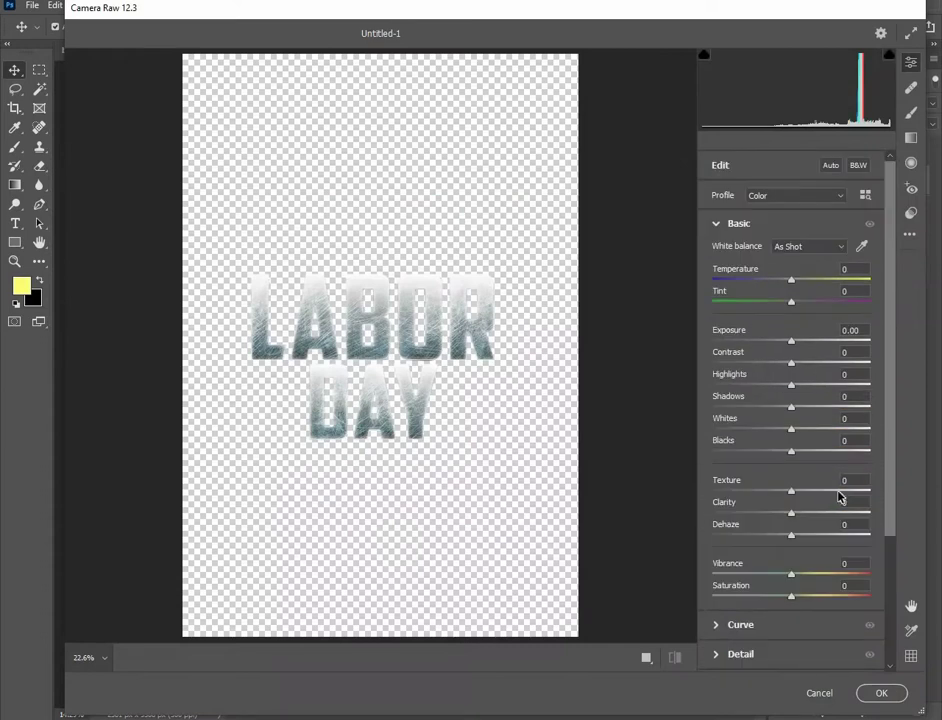
click(839, 491)
click(822, 513)
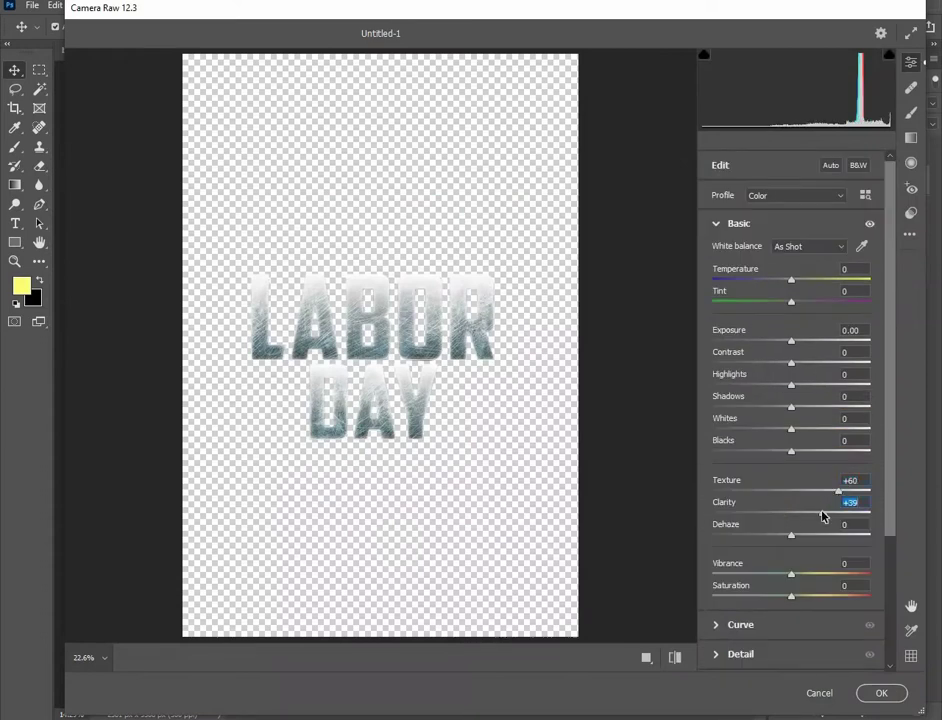
click(820, 363)
click(880, 694)
scroll(474, 370, up, 3)
drag(446, 395, 455, 393)
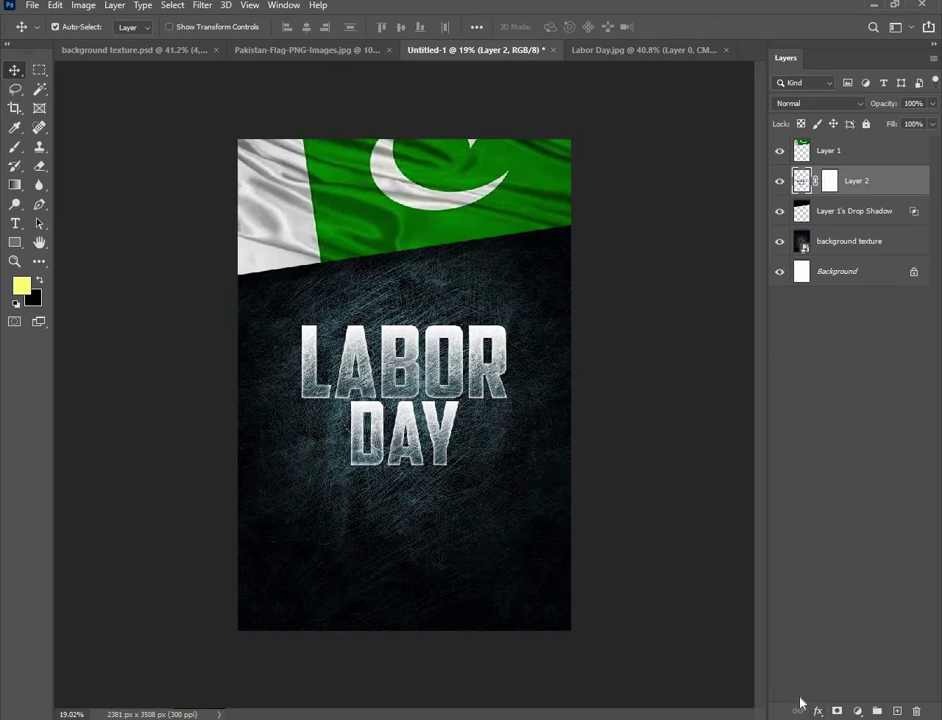
Add a Drop Shadow effect to the LABOR DAY lettering layer
click(836, 710)
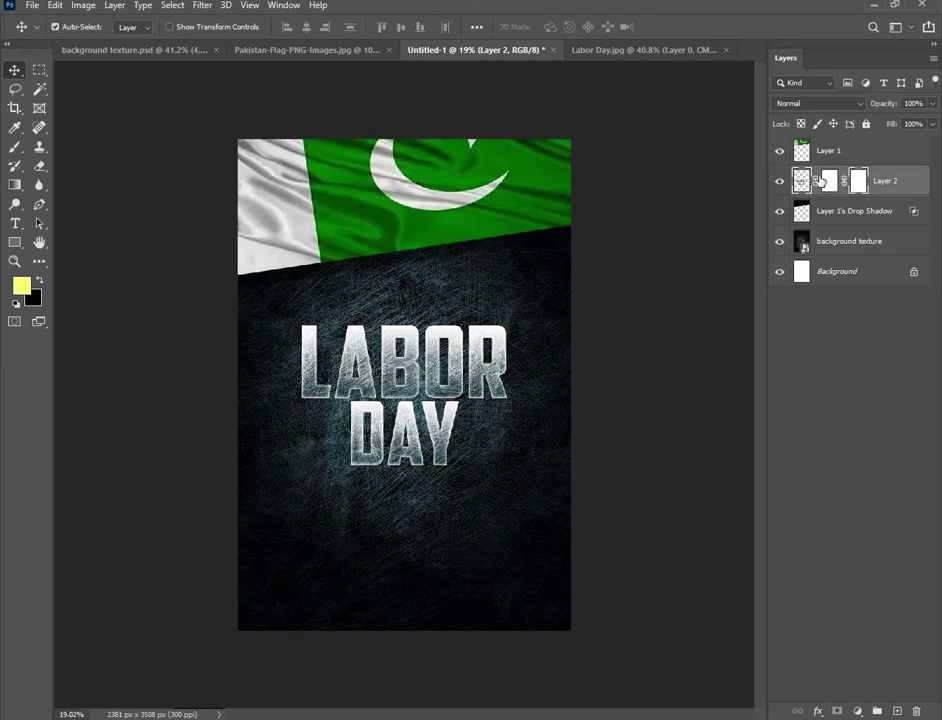
key(ctrl+z)
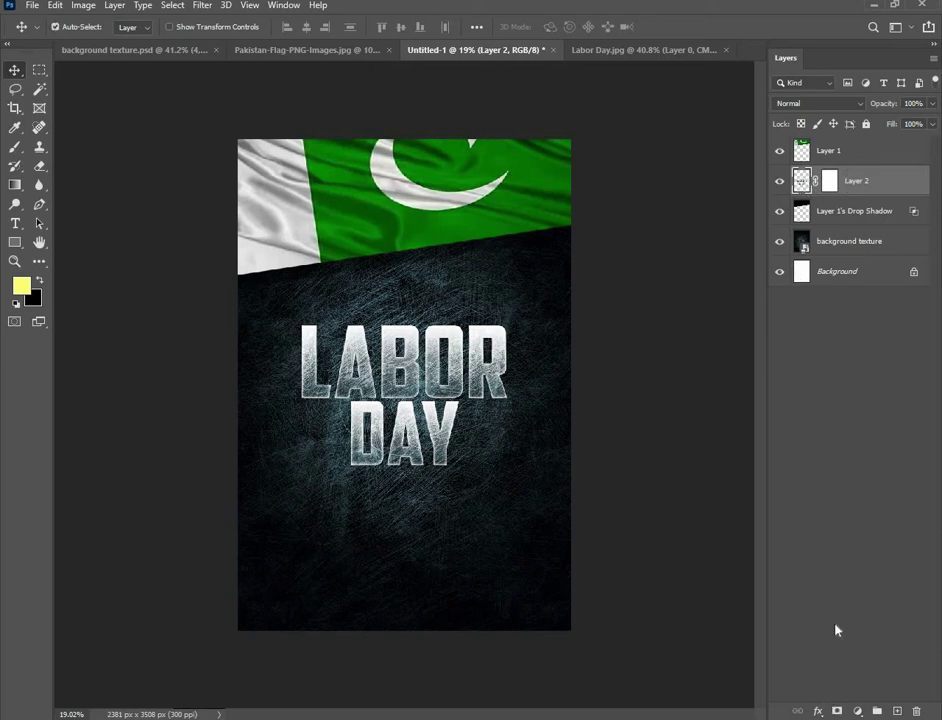
click(816, 709)
click(822, 694)
click(673, 141)
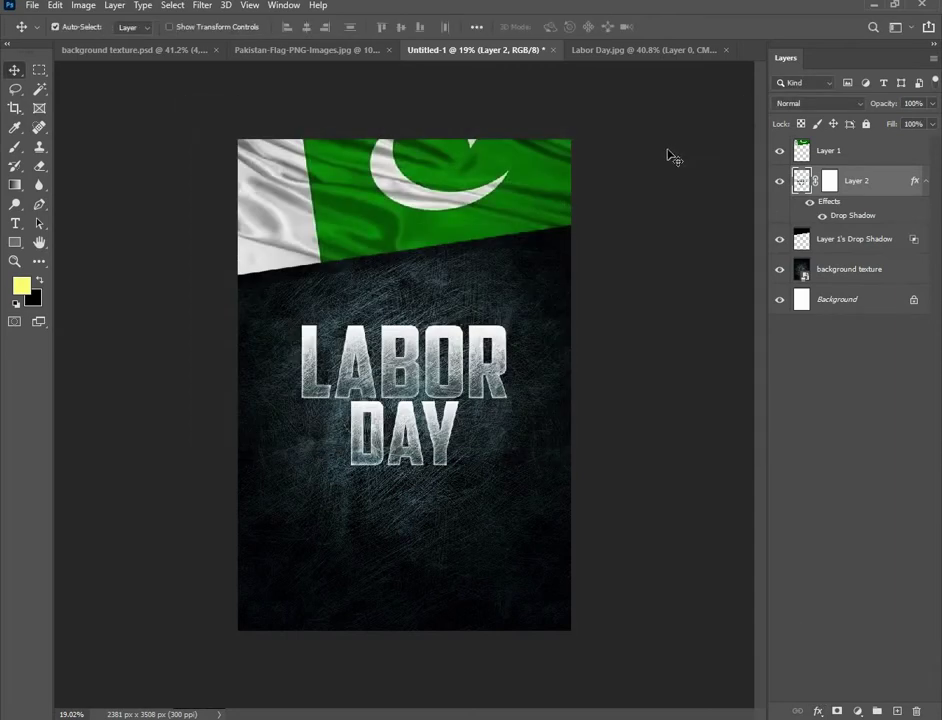
Convert the lettering's drop shadow effect into its own separate layer
right_click(856, 228)
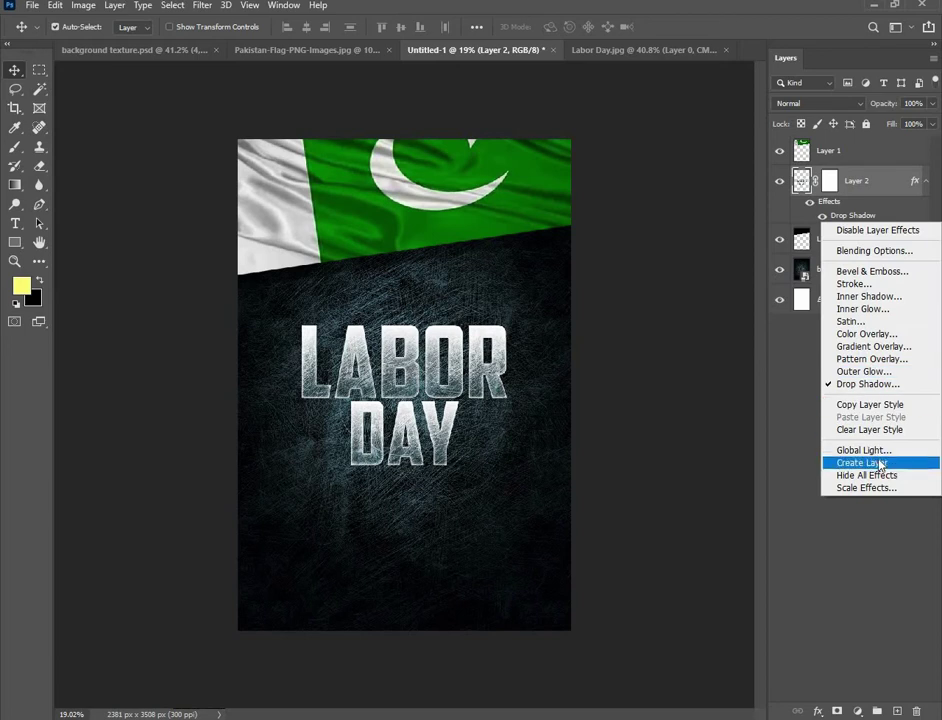
click(818, 461)
click(428, 266)
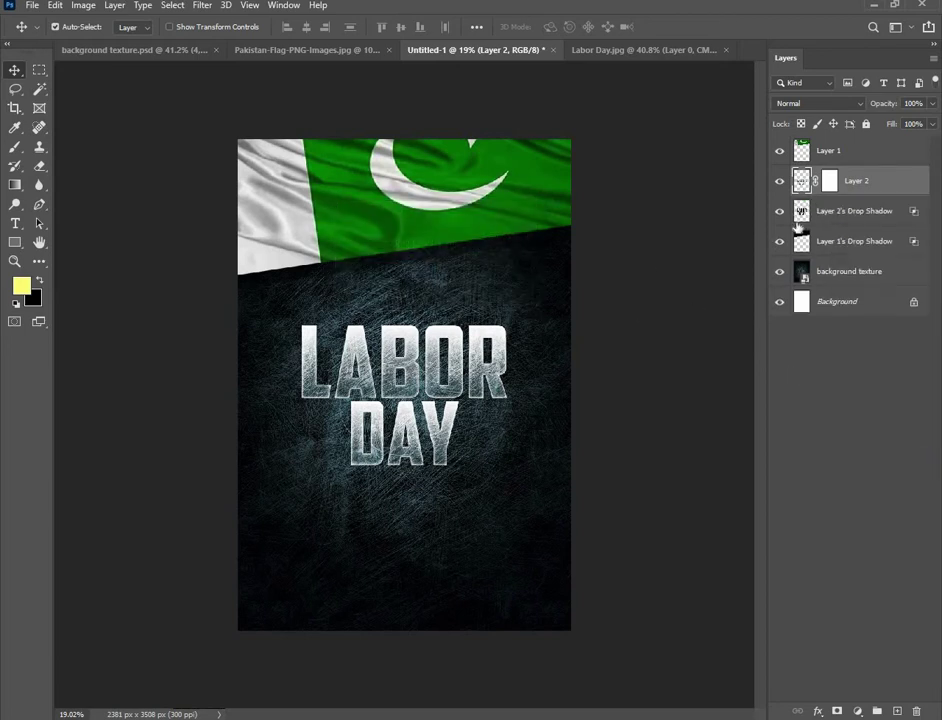
Enlarge the lettering's drop shadow layer to 108.19% around its center
click(828, 216)
key(ctrl+t)
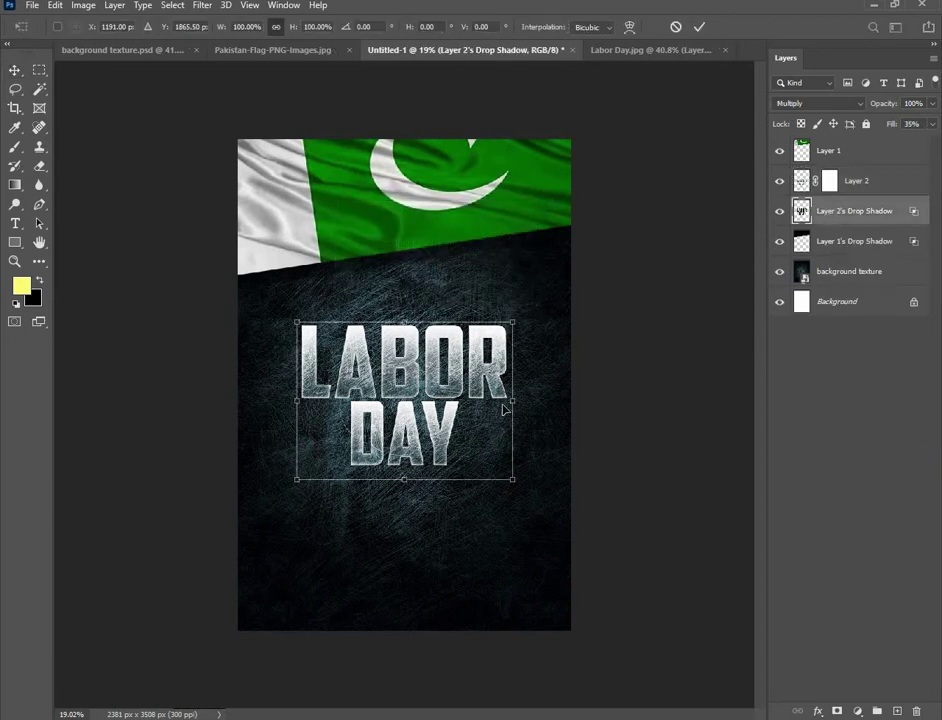
drag(516, 399, 522, 372)
key(Return)
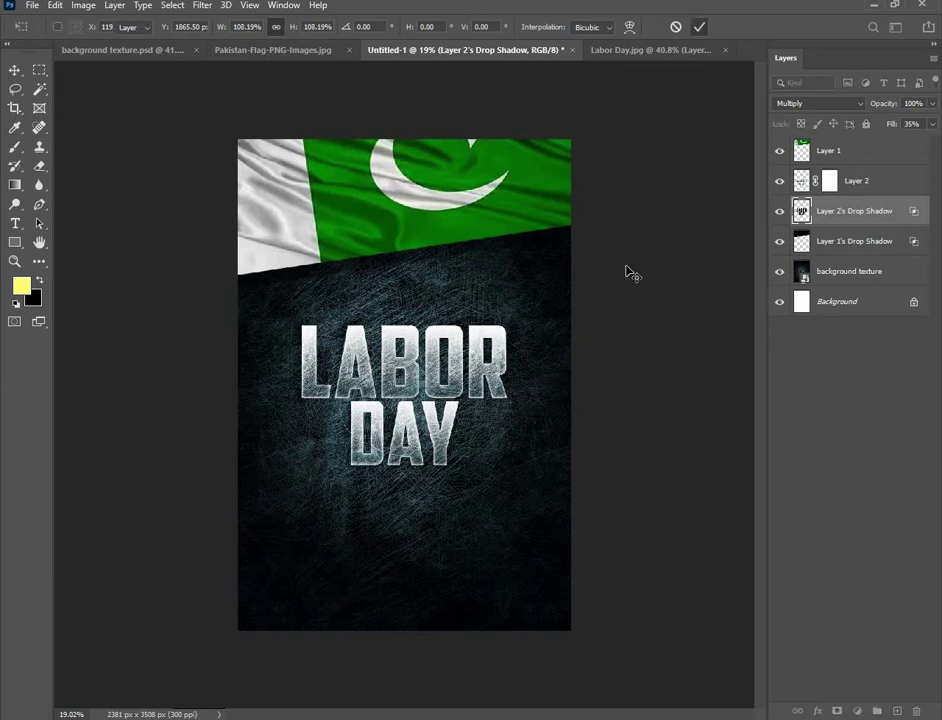
scroll(404, 385, up, 2)
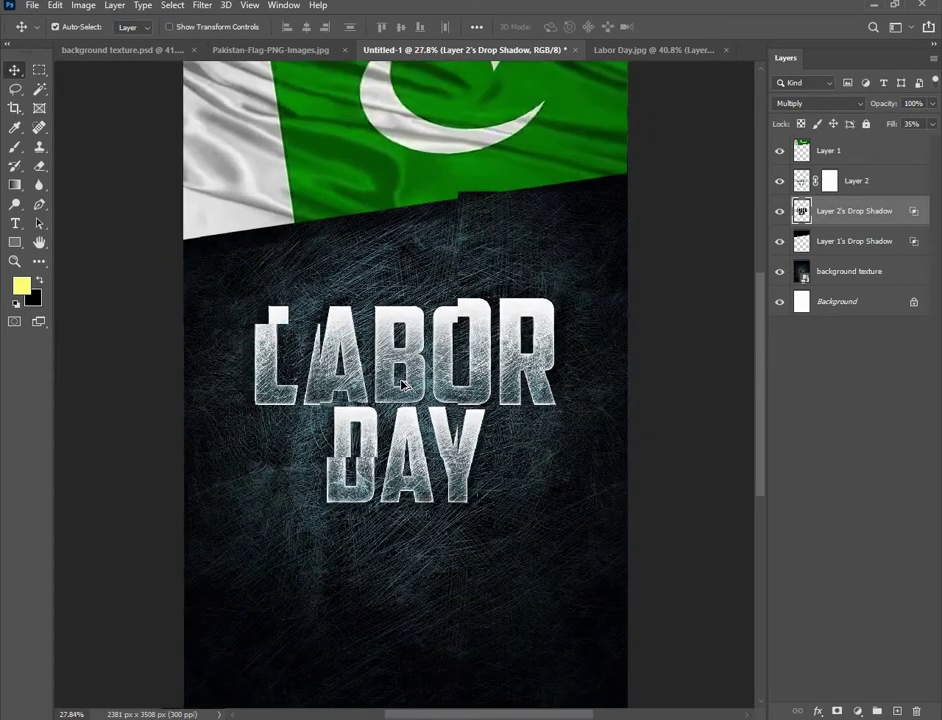
scroll(404, 385, down, 2)
Add a Curves adjustment clipped to the lettering layer and pull the middle of the RGB curve down to darken the midtones
key(alt+bracketright)
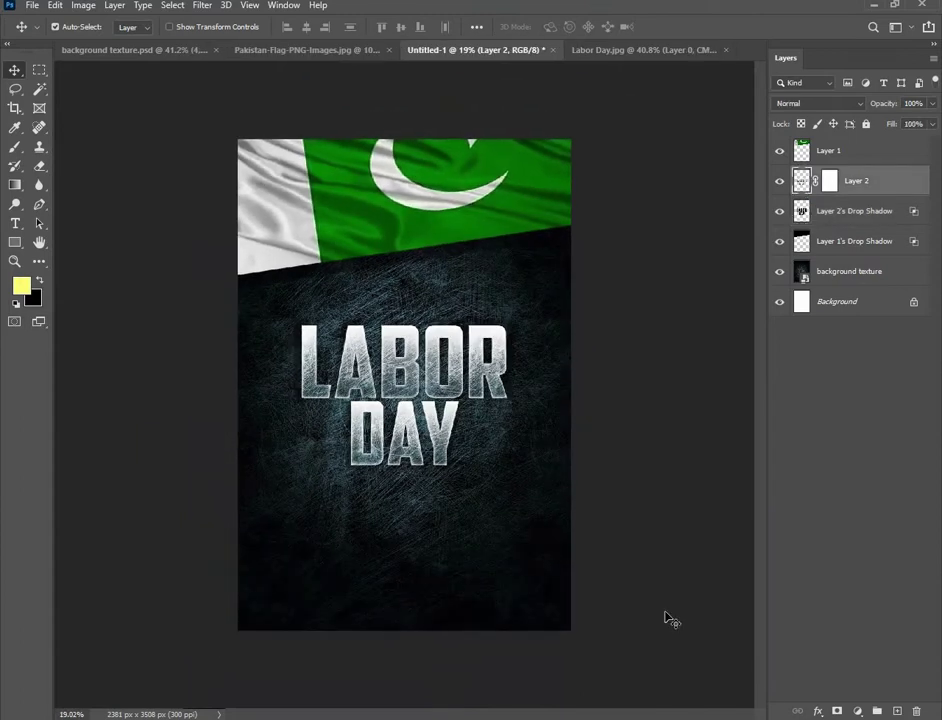
click(855, 712)
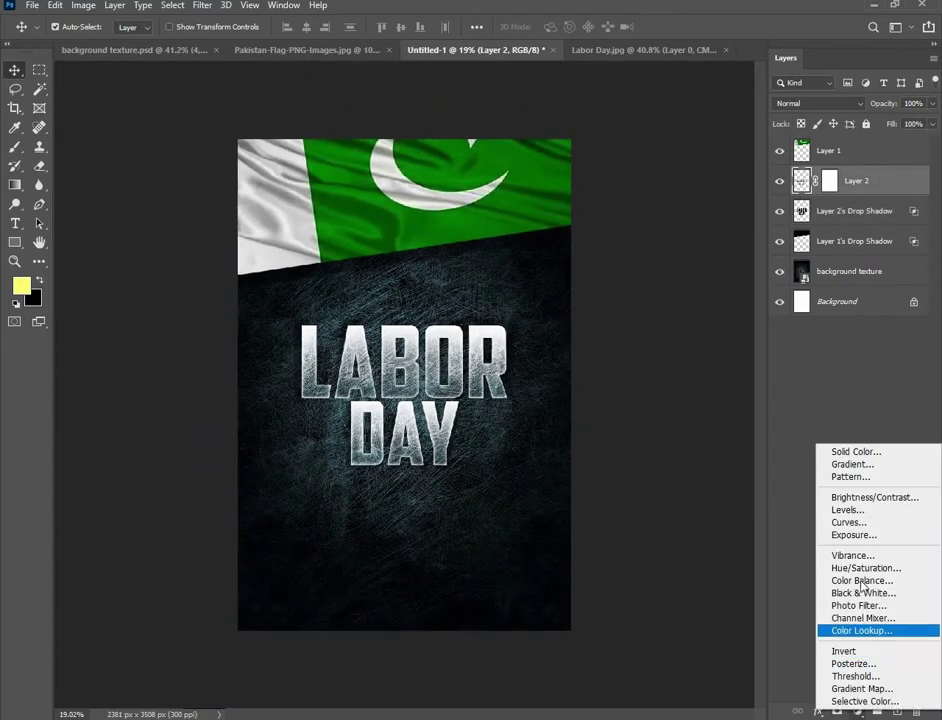
click(840, 520)
click(770, 538)
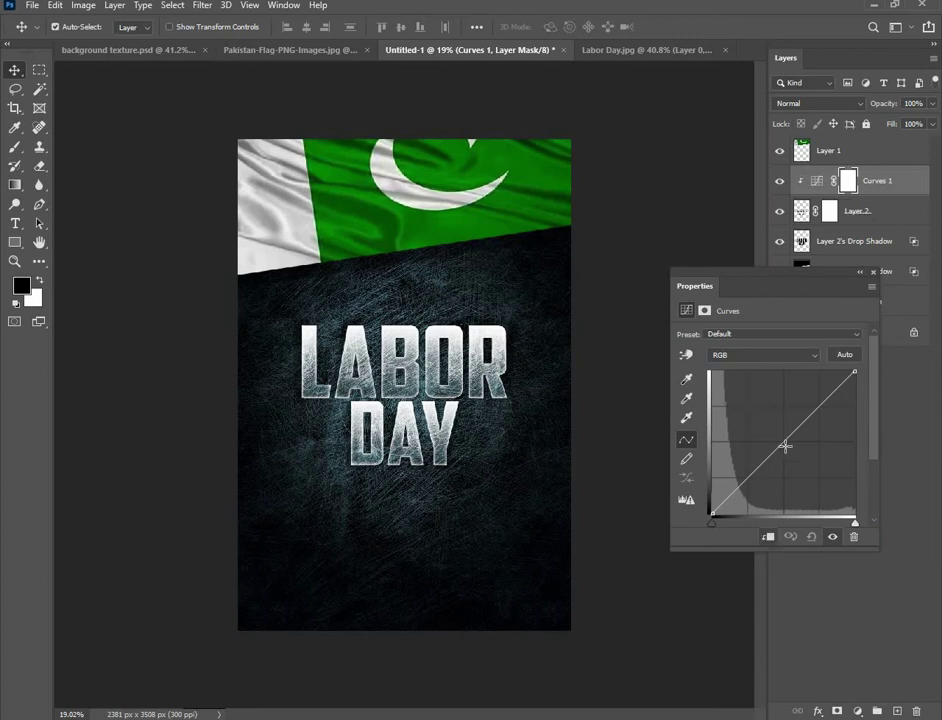
mouse_move(787, 441)
mouse_down()
mouse_move(794, 457)
mouse_move(807, 457)
mouse_move(813, 430)
mouse_move(782, 448)
mouse_move(789, 463)
mouse_up()
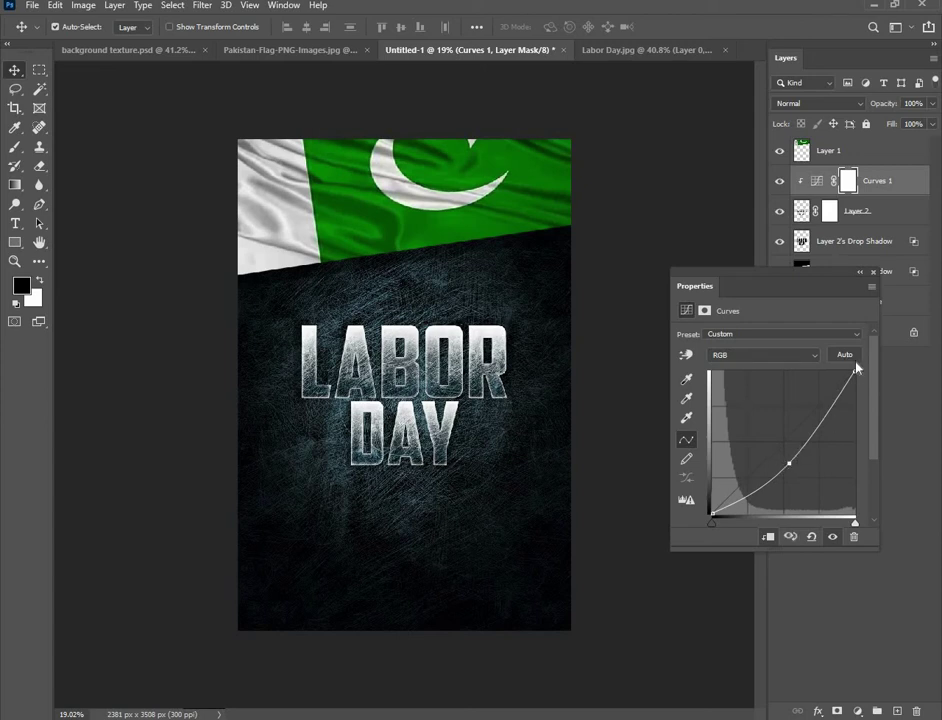
mouse_move(858, 383)
mouse_down()
mouse_move(864, 397)
mouse_move(852, 373)
mouse_up()
scroll(563, 342, down, 1)
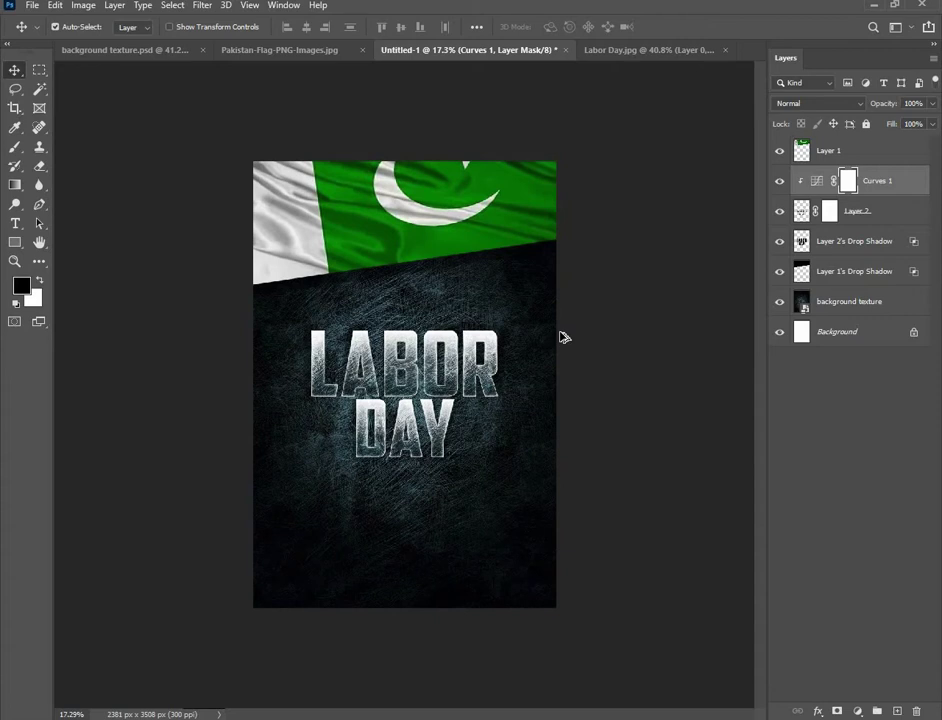
scroll(565, 340, up, 1)
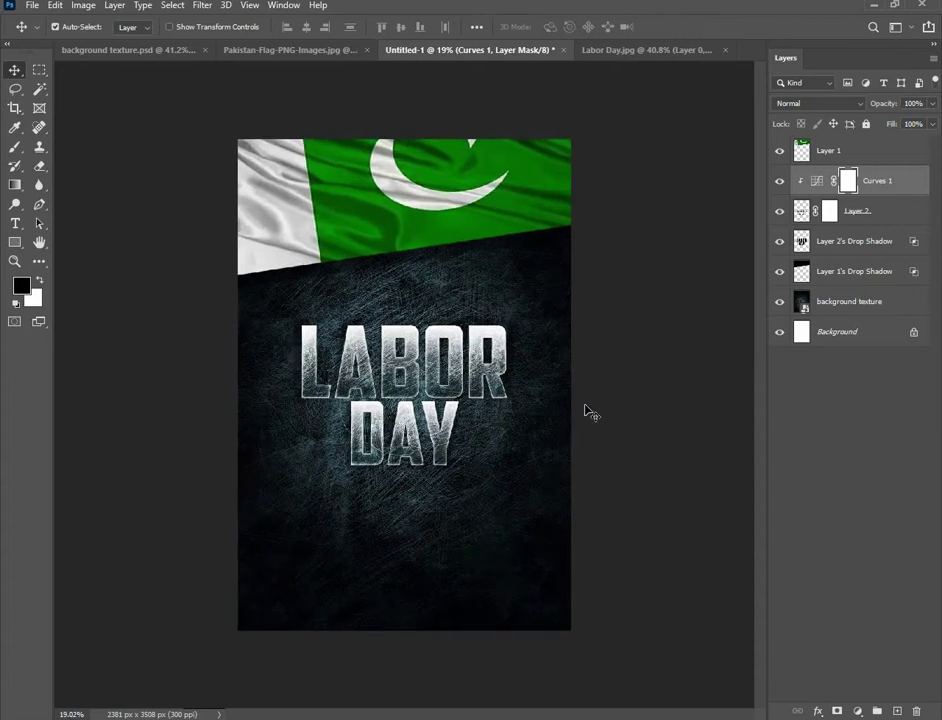
Close the Labor Day.jpg document without saving its changes
click(631, 52)
click(727, 49)
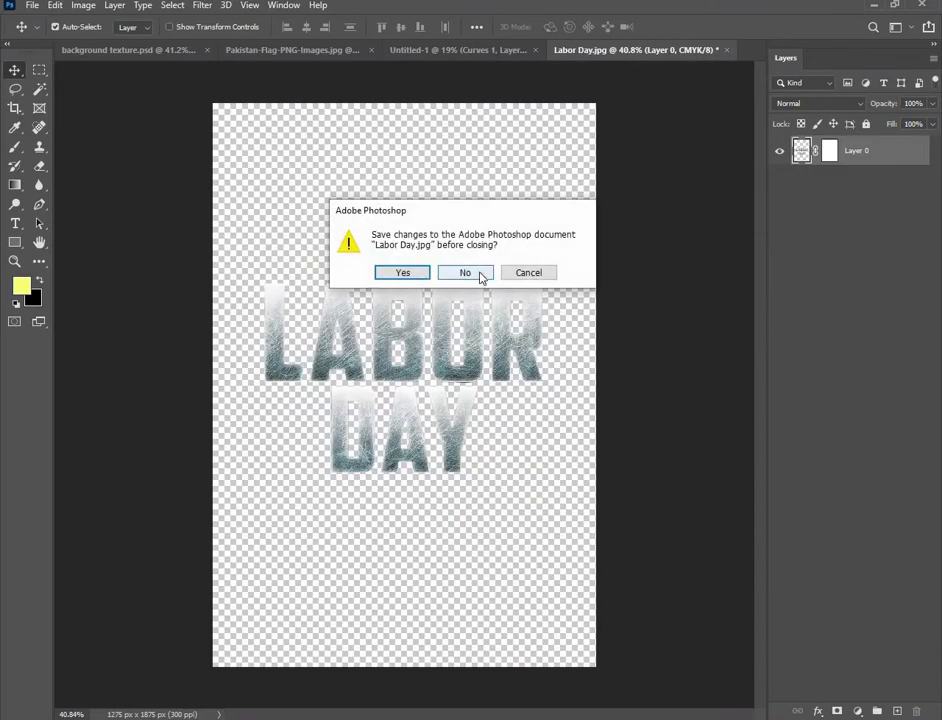
click(481, 275)
Open the hand image from the Downloads folder as a new document and fit it in view
key(alt+Tab)
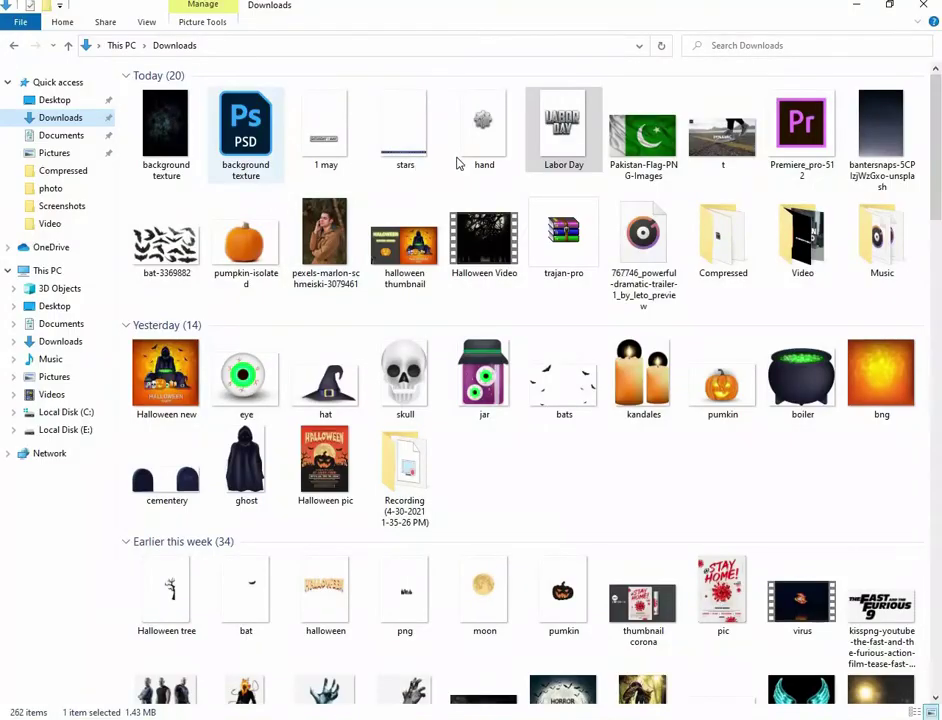
drag(482, 140, 686, 50)
key(ctrl+0)
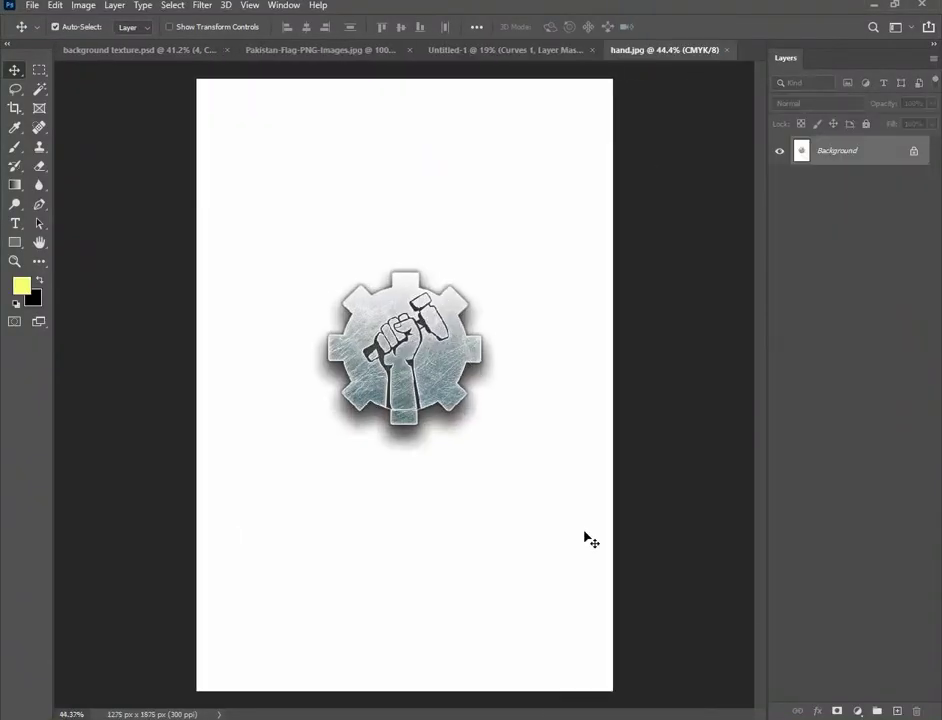
Turn the hand image's background into a masked layer and delete its white backdrop with the Magic Wand
click(838, 711)
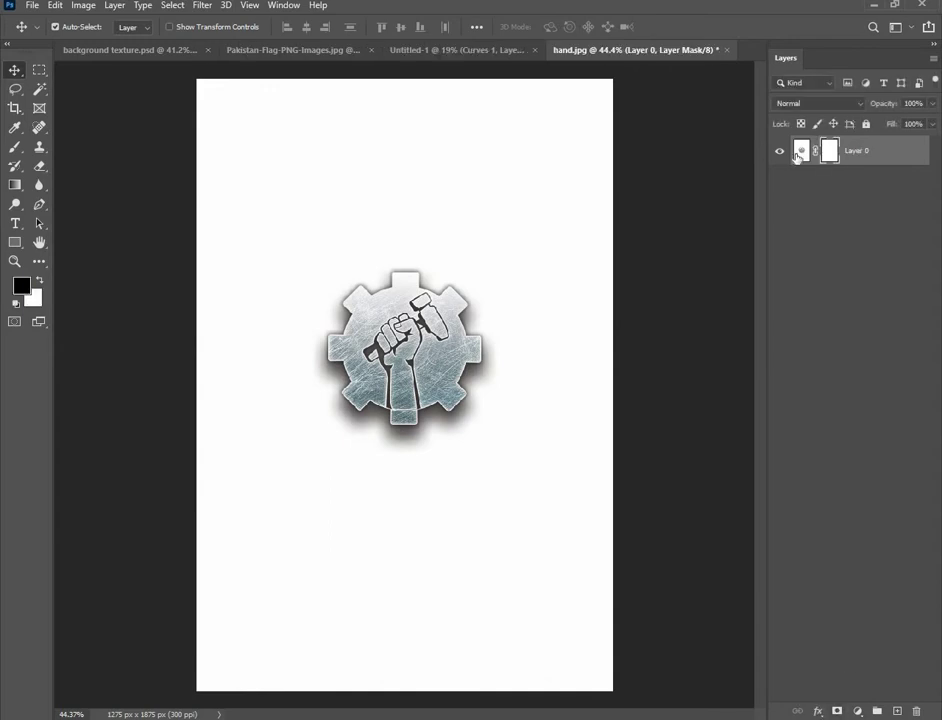
click(802, 151)
click(36, 92)
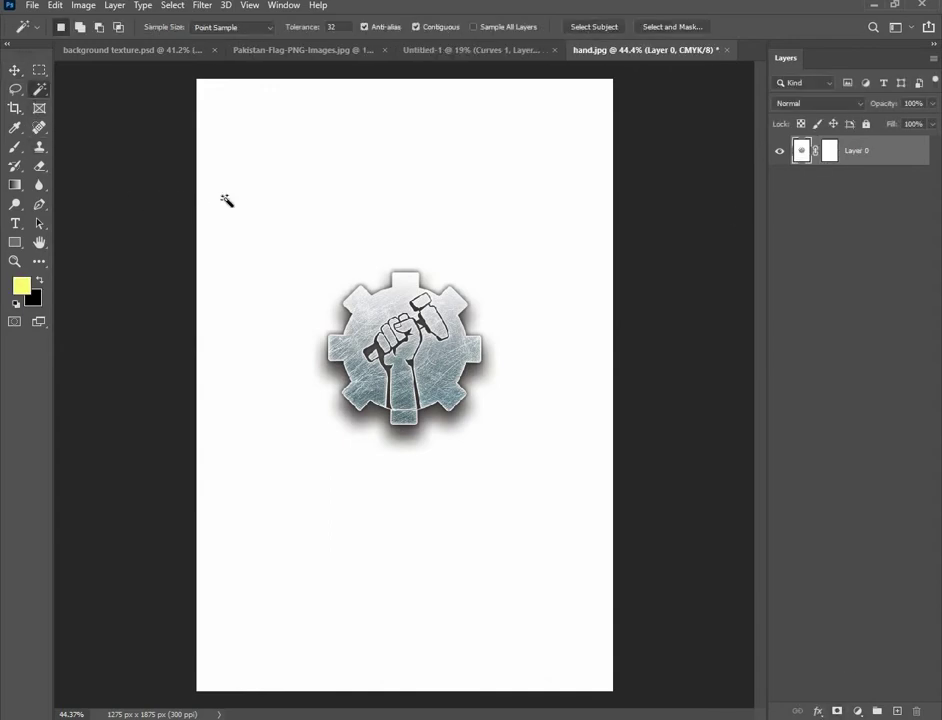
click(227, 204)
key(Delete)
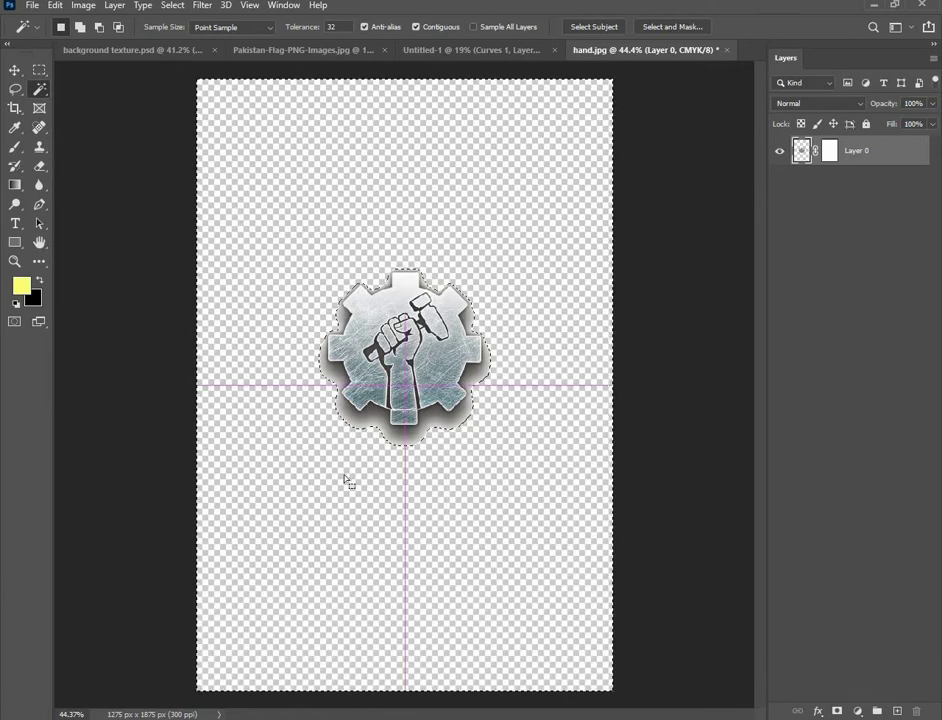
Delete the grey shadow bands below, left of and around the gear emblem using Magic Wand selections
click(341, 380)
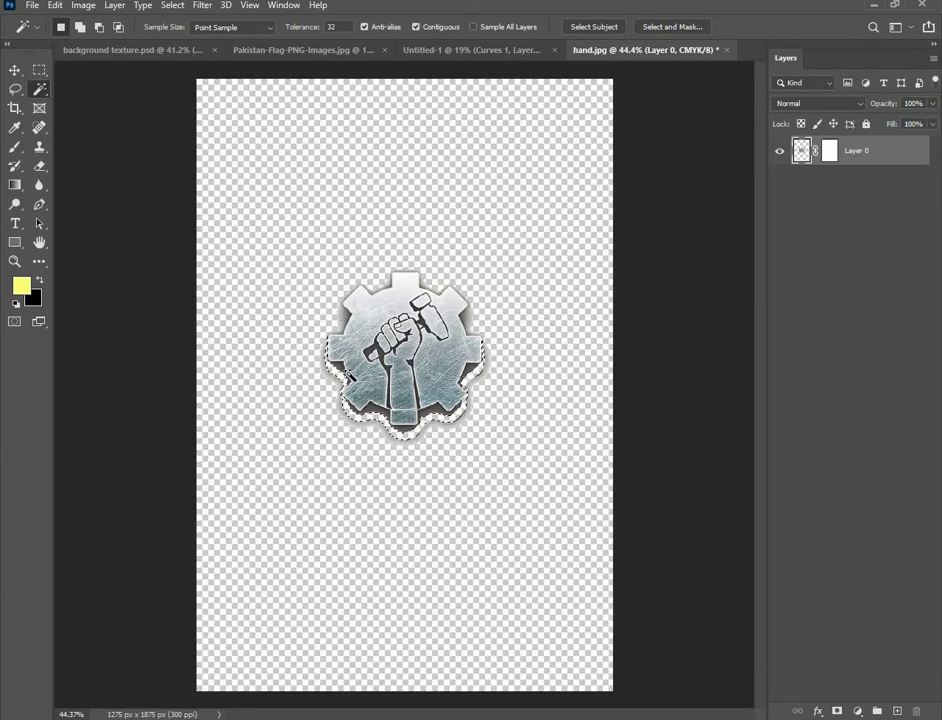
scroll(341, 380, up, 1)
scroll(341, 380, up, 5)
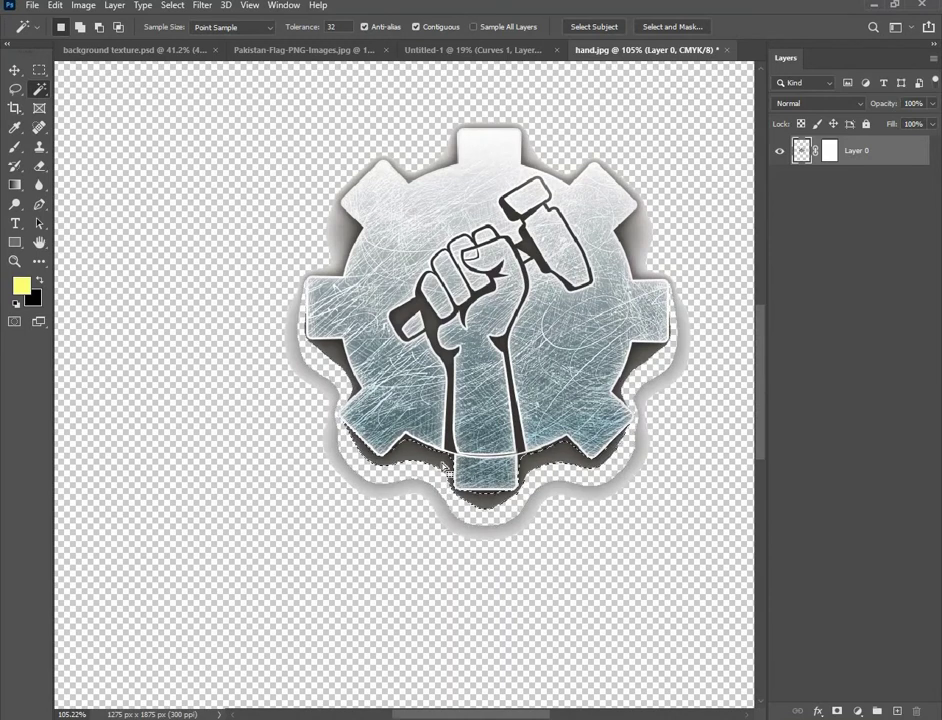
click(409, 455)
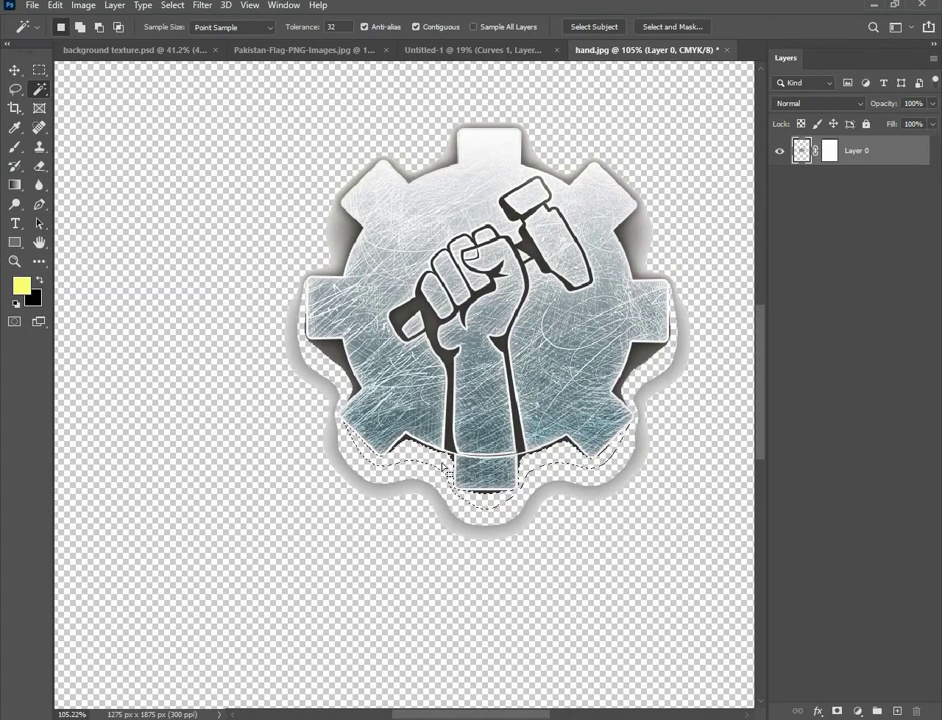
click(338, 353)
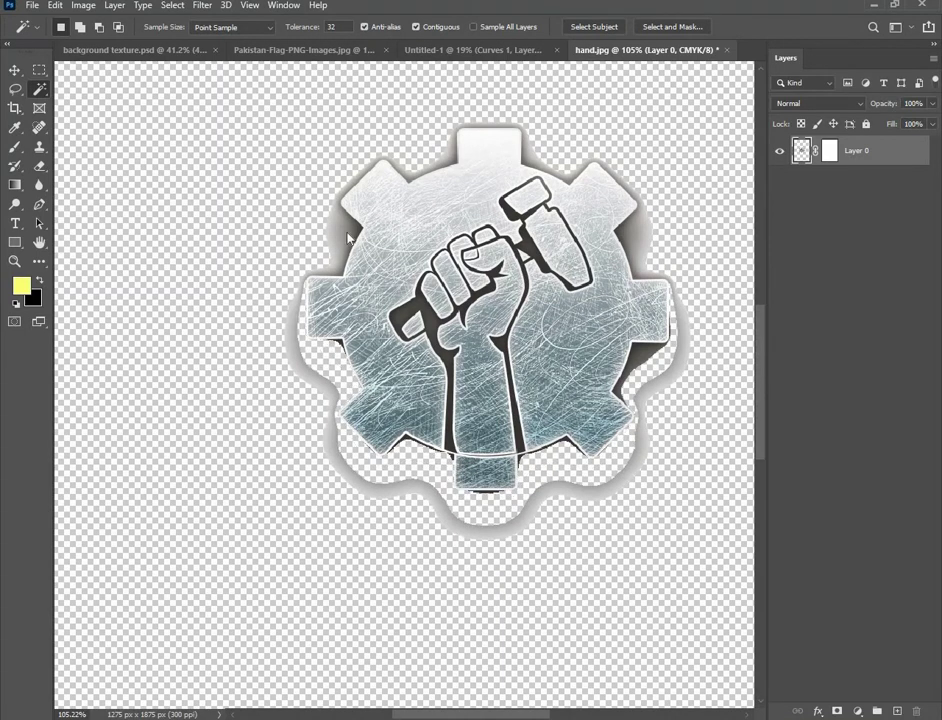
click(344, 228)
key(Delete)
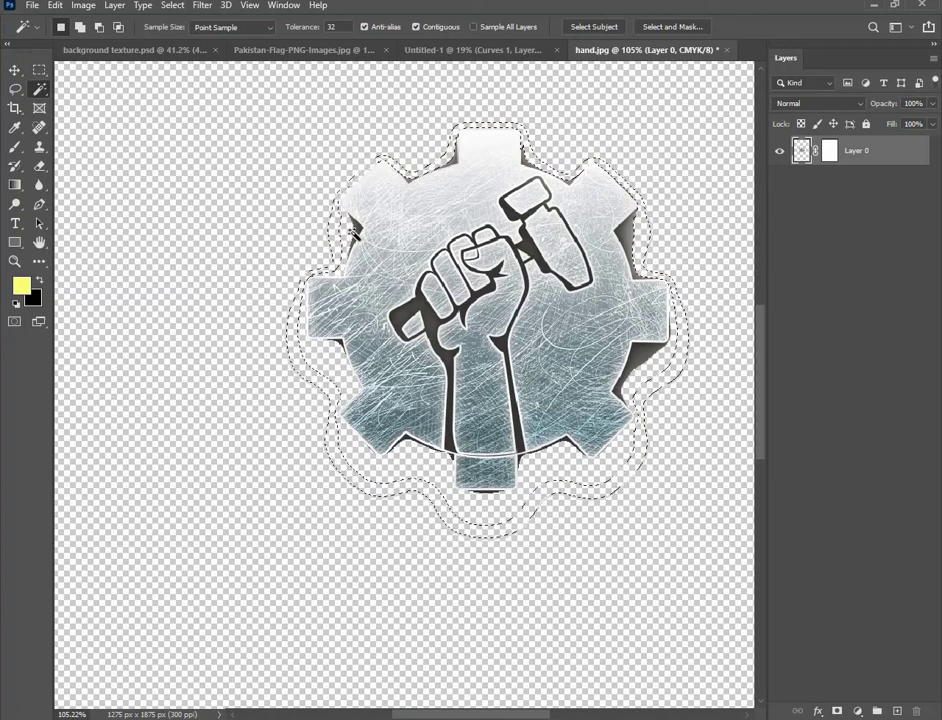
key(ctrl+d)
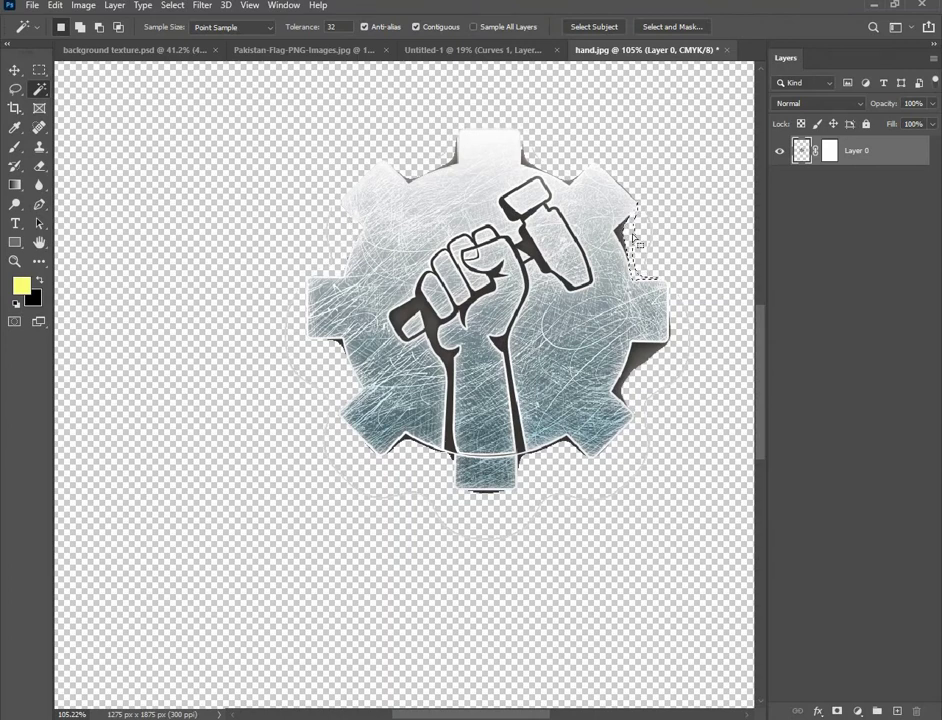
Delete the shadow remnants between the gear's right and upper teeth with the Magic Wand and clear the selection
click(645, 360)
key(Delete)
key(ctrl+d)
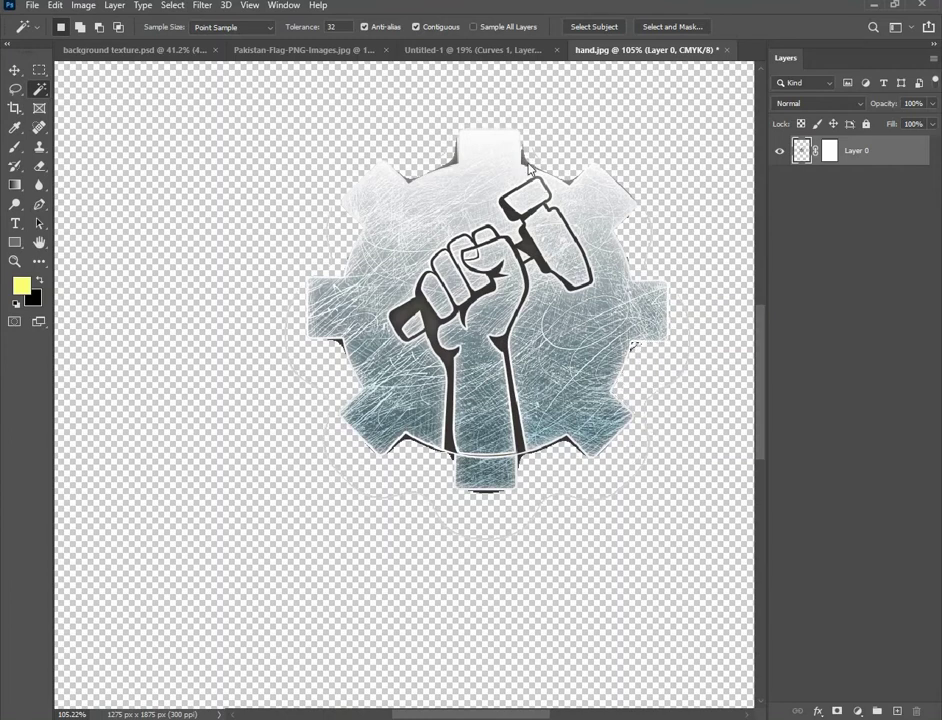
key(Delete)
key(ctrl+d)
key(Delete)
click(185, 172)
key(e)
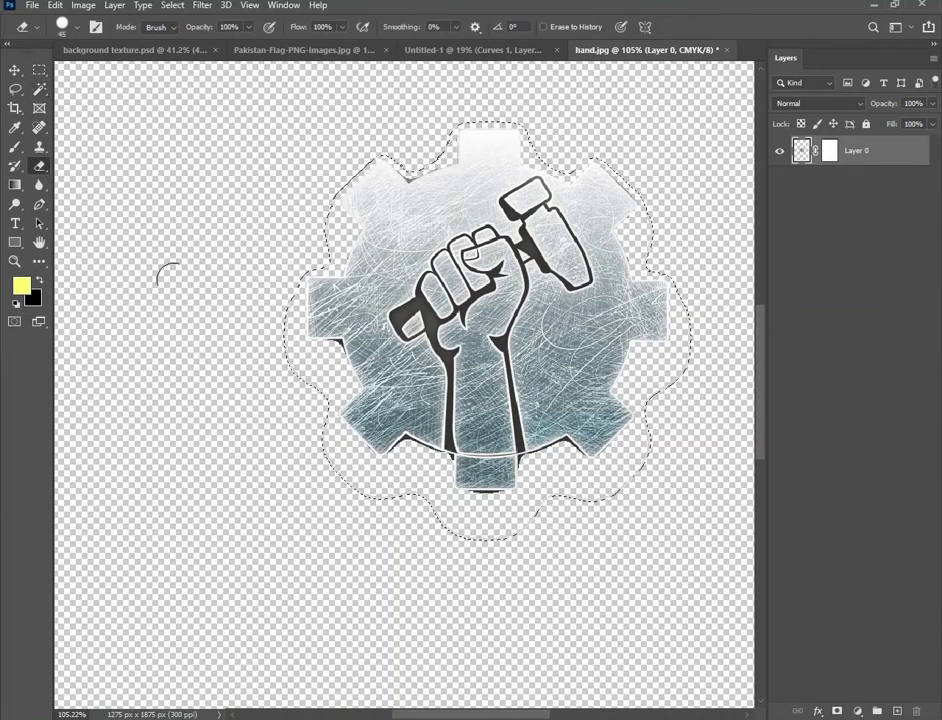
key(ctrl+d)
Erase the dark shadow fringe along the gear's lower-left notch and bottom tooth with a 5 px eraser
key(w)
key(e)
scroll(390, 457, up, 5)
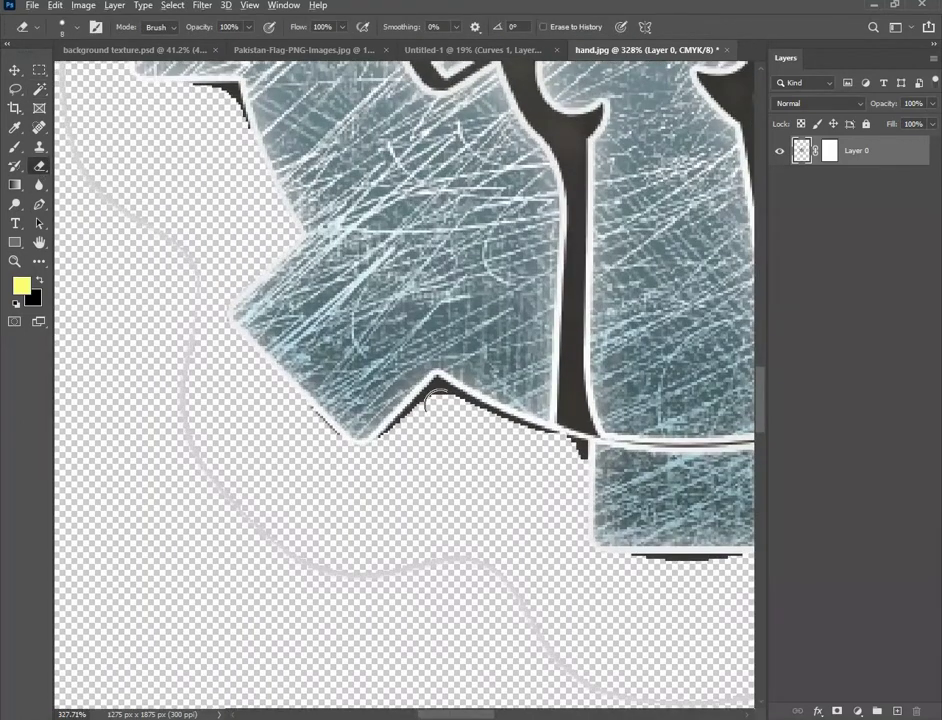
scroll(558, 459, up, 2)
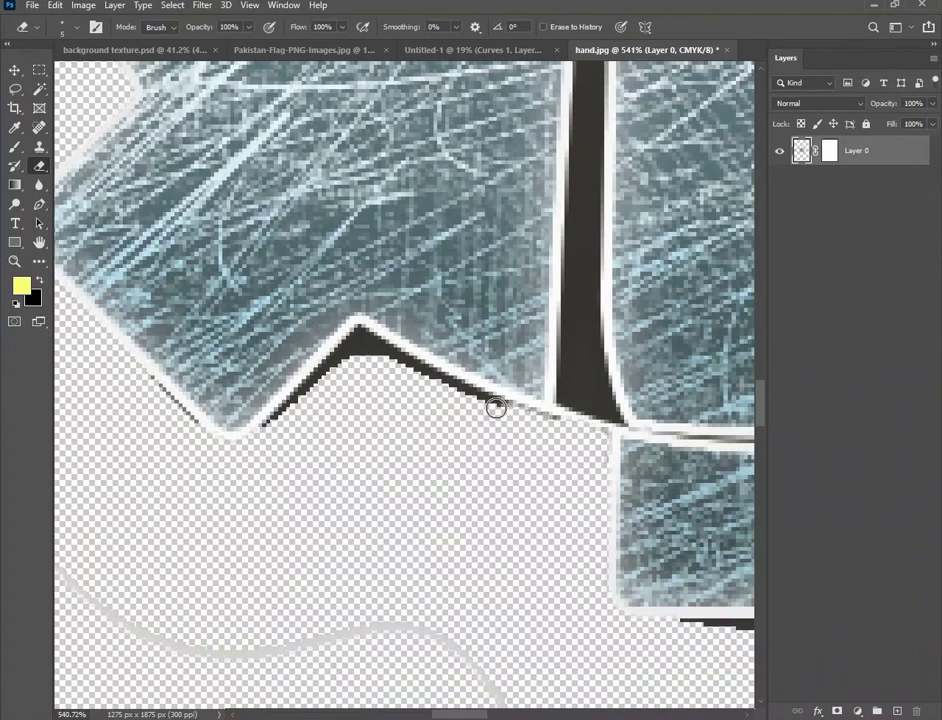
mouse_move(496, 408)
mouse_down()
mouse_move(362, 334)
mouse_move(349, 386)
mouse_up()
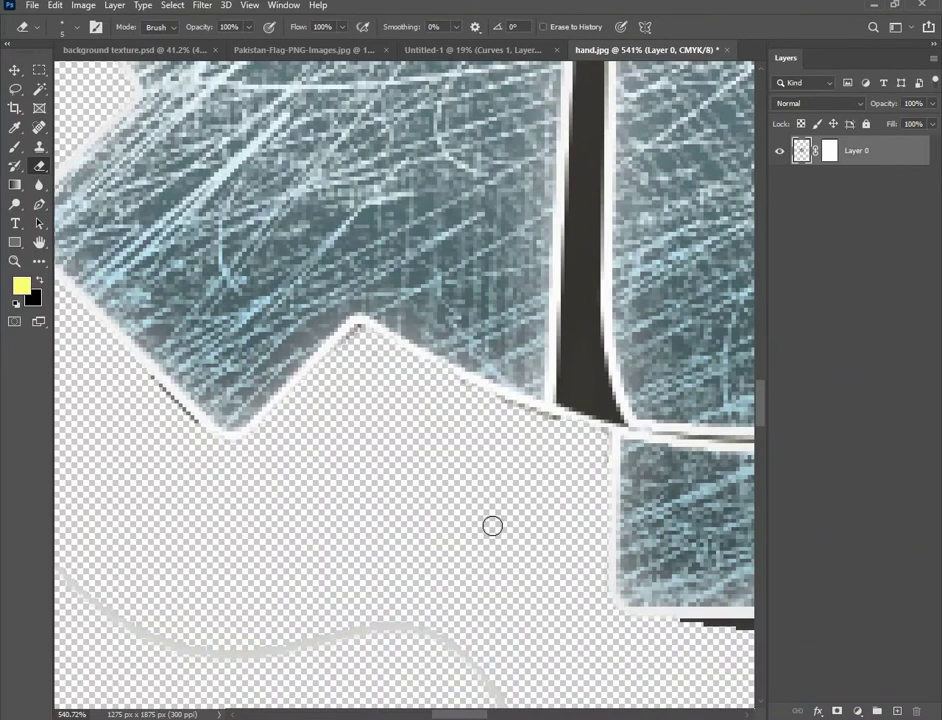
mouse_move(492, 525)
mouse_down()
mouse_move(534, 435)
mouse_move(383, 431)
mouse_move(490, 427)
mouse_up()
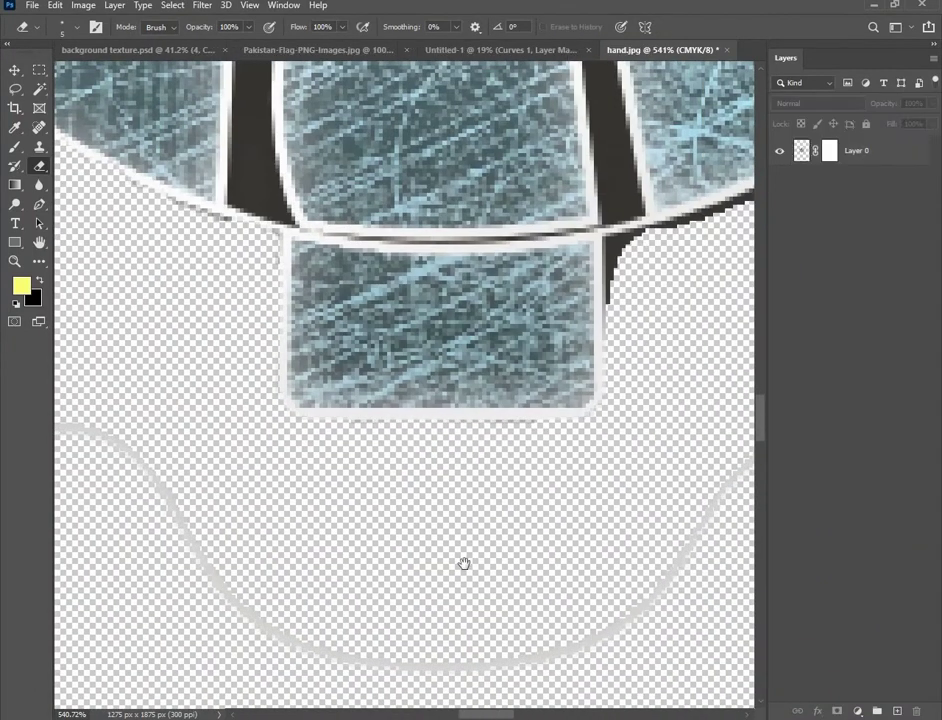
Erase the remaining dark fringe in the notches along the gear's lower-right, left and upper sides with a small eraser
scroll(464, 563, up, 3)
click(804, 163)
mouse_move(391, 385)
mouse_down()
mouse_move(309, 435)
mouse_move(462, 361)
mouse_move(568, 331)
mouse_move(616, 387)
mouse_move(618, 374)
mouse_move(538, 303)
mouse_move(440, 364)
mouse_move(385, 305)
mouse_move(349, 345)
mouse_up()
scroll(440, 380, down, 5)
scroll(430, 380, up, 6)
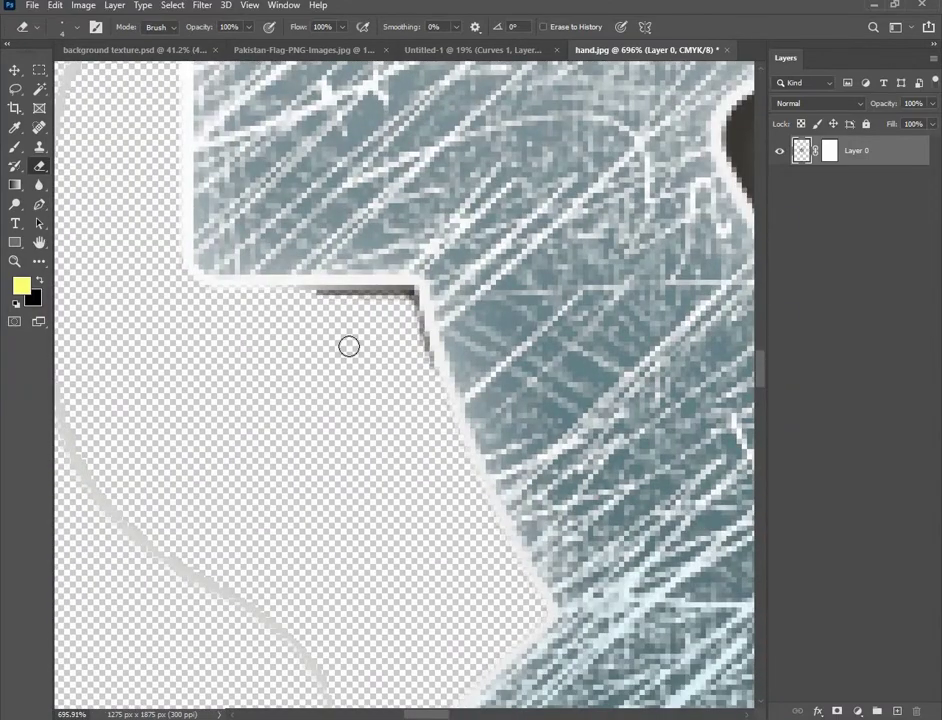
scroll(525, 322, down, 5)
scroll(575, 240, up, 6)
mouse_move(575, 240)
mouse_down()
mouse_move(564, 257)
mouse_move(414, 326)
mouse_move(393, 309)
mouse_up()
scroll(355, 461, down, 5)
scroll(355, 461, down, 3)
scroll(542, 424, up, 4)
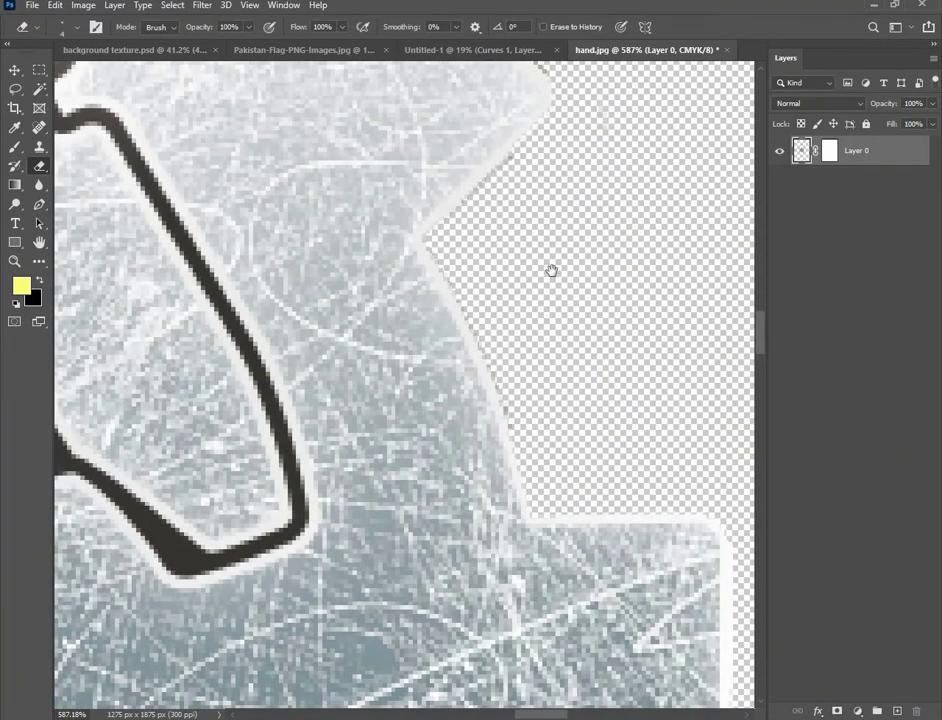
Move the cut-out gear-and-fist emblem into the Untitled-1 poster, placing it above the LABOR lettering under the flag
scroll(551, 270, down, 2)
scroll(547, 374, down, 5)
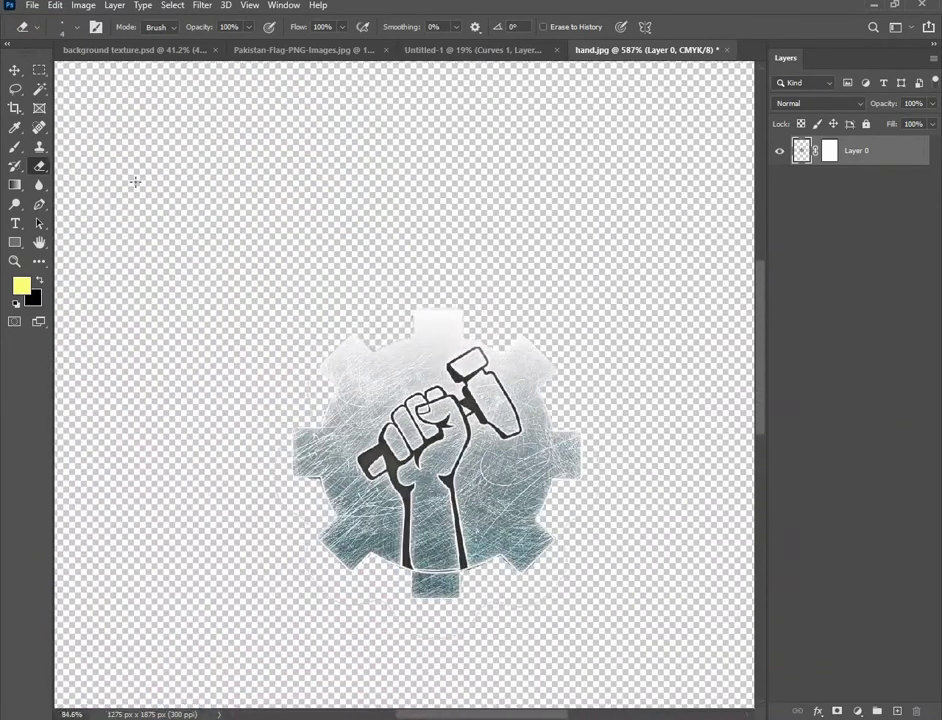
scroll(537, 90, down, 1)
key(v)
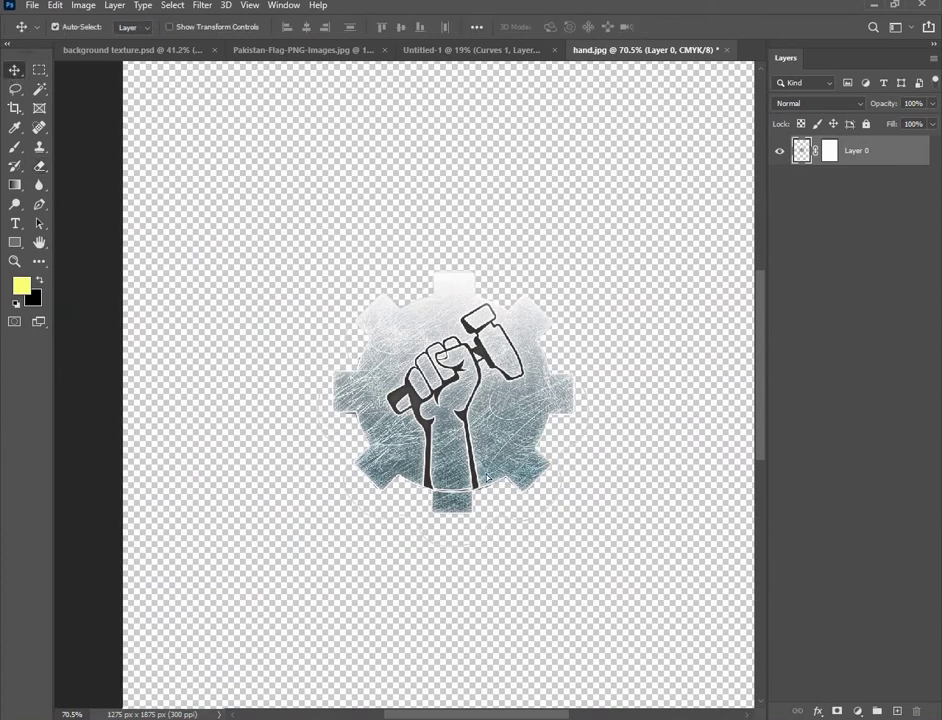
drag(487, 478, 363, 202)
scroll(440, 310, up, 4)
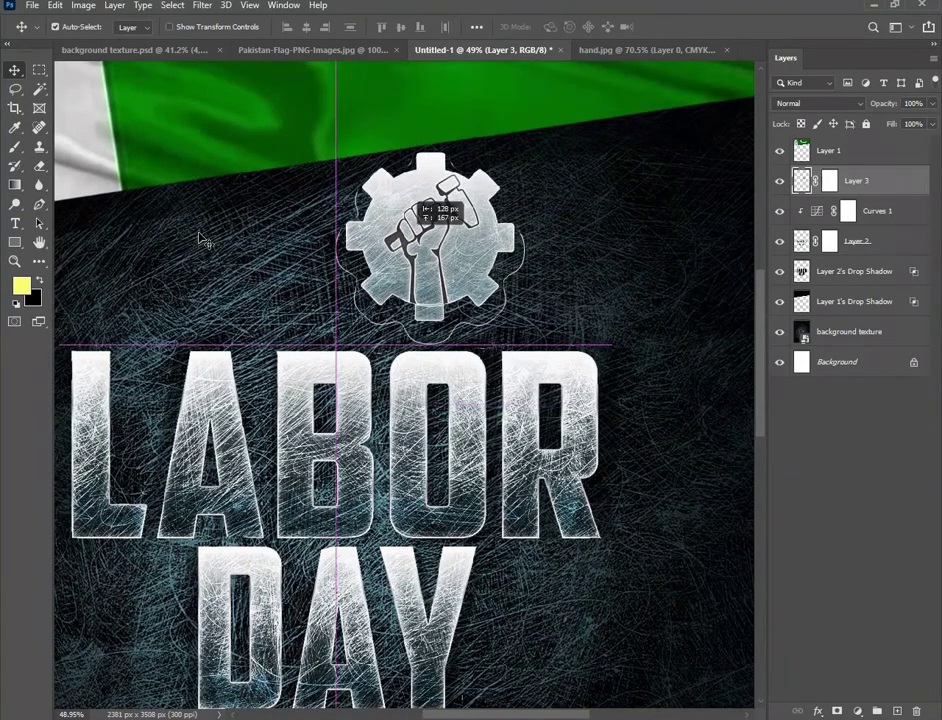
Erase the thin wavy outline left around the gear emblem in the poster with a 20–30 px eraser
click(40, 147)
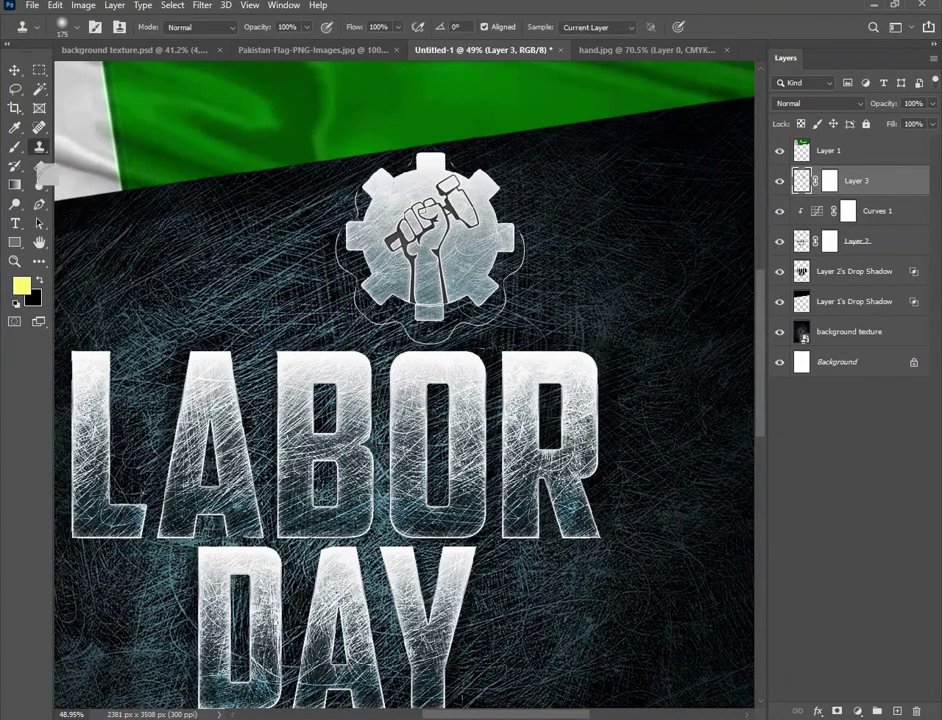
click(40, 166)
scroll(378, 249, up, 3)
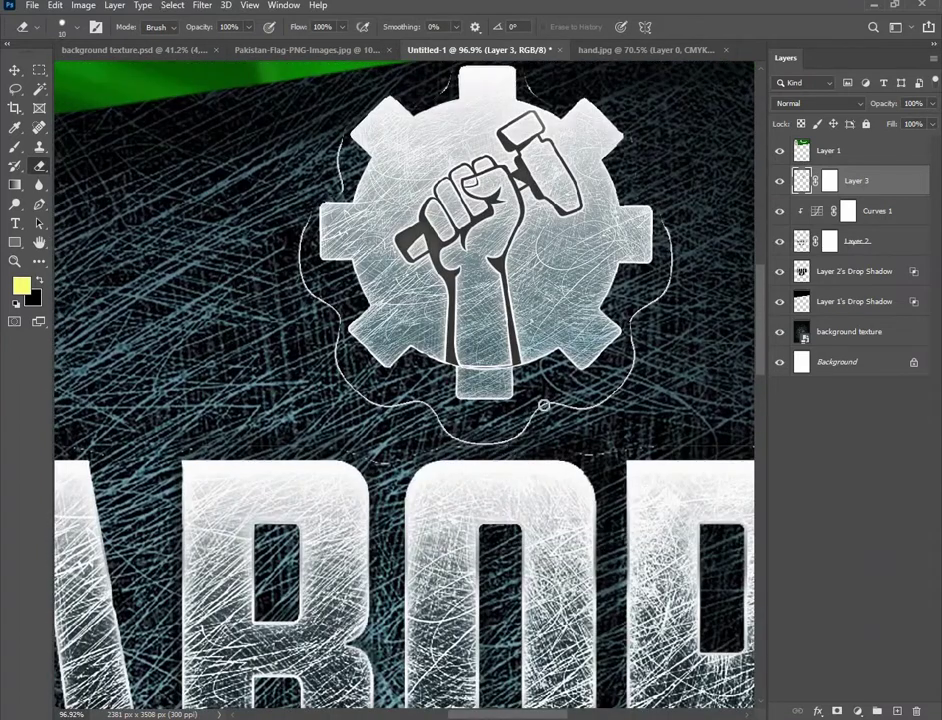
mouse_move(542, 410)
mouse_down()
mouse_move(458, 447)
mouse_move(442, 436)
mouse_move(377, 446)
mouse_move(416, 429)
mouse_move(428, 438)
mouse_move(370, 474)
mouse_move(438, 437)
mouse_move(430, 405)
mouse_move(361, 405)
mouse_move(339, 379)
mouse_move(333, 323)
mouse_move(339, 363)
mouse_move(362, 395)
mouse_move(327, 360)
mouse_move(325, 310)
mouse_move(302, 282)
mouse_move(310, 207)
mouse_up()
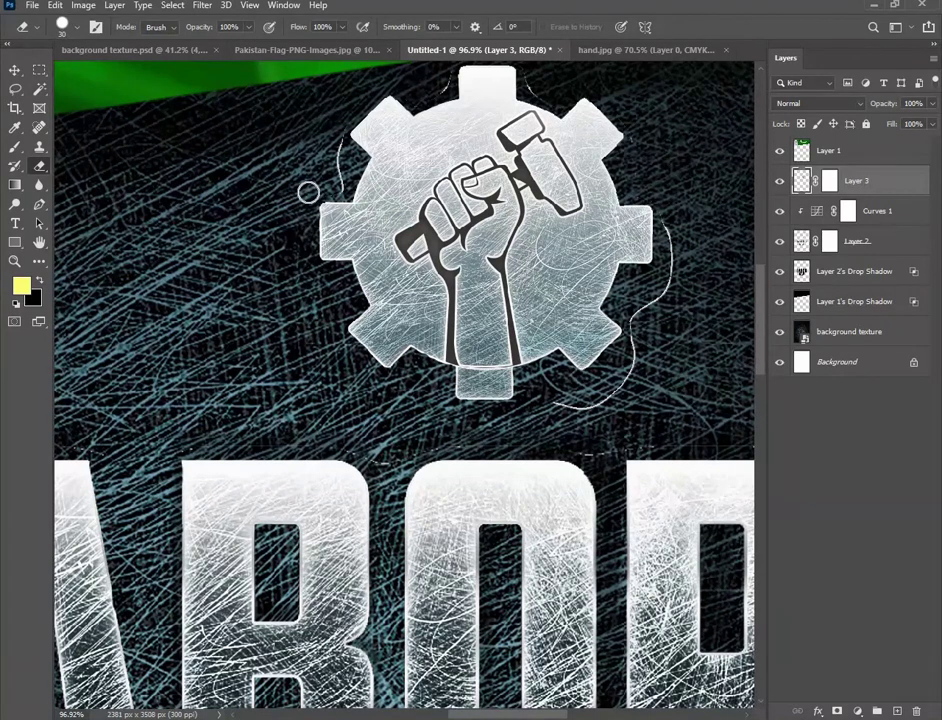
key(p)
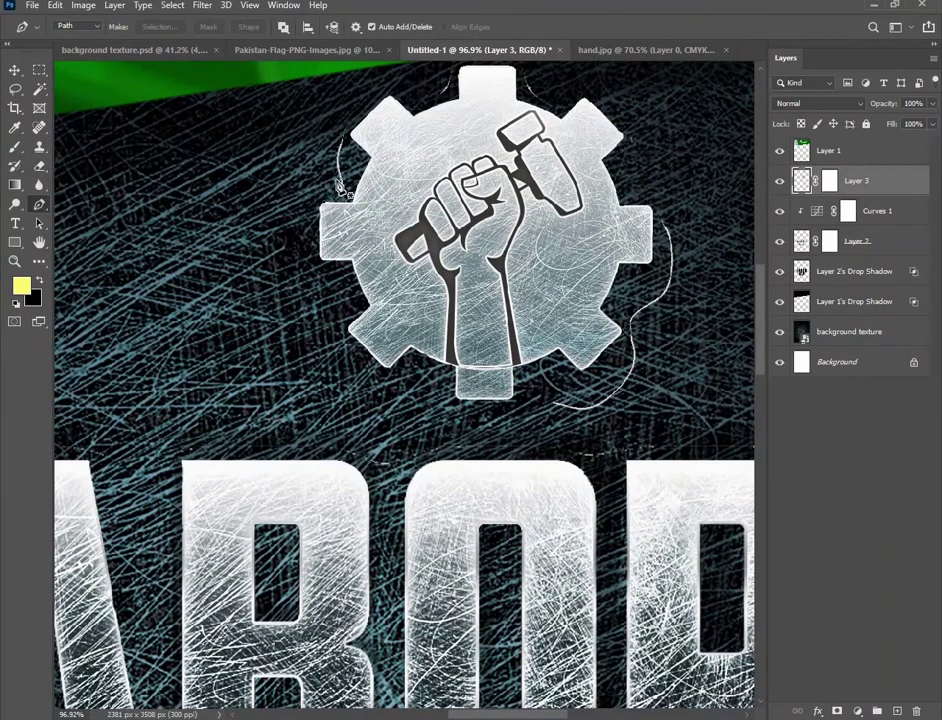
click(39, 167)
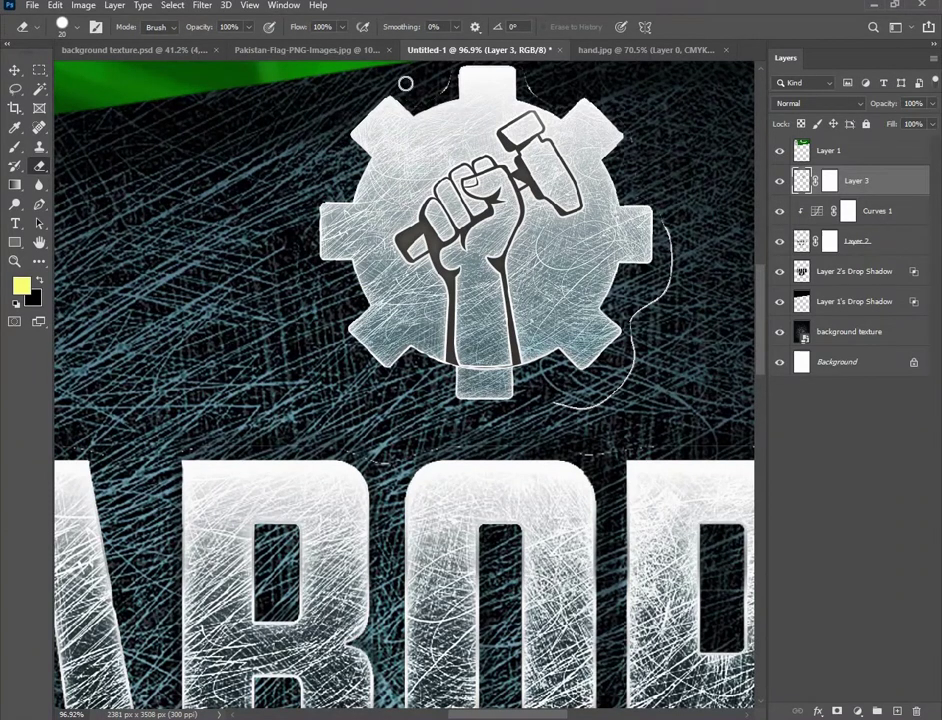
scroll(440, 190, up, 3)
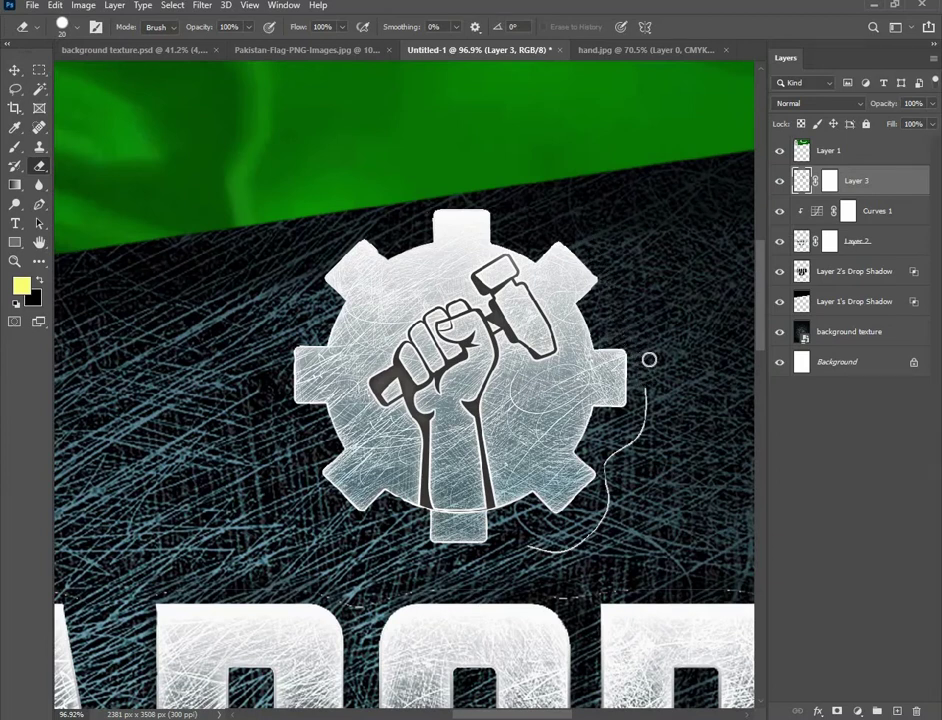
mouse_move(607, 462)
mouse_down()
mouse_move(601, 512)
mouse_move(564, 543)
mouse_move(530, 551)
mouse_up()
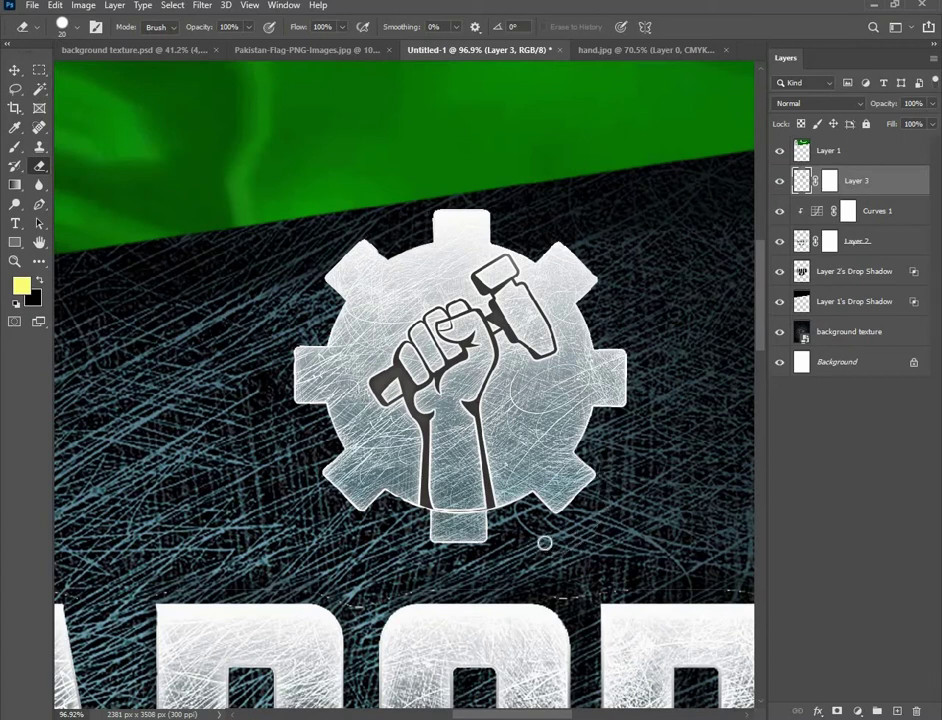
Erase the stray dashed line above the LABOR letters on the lettering layer with a 20 px eraser
key(v)
click(530, 658)
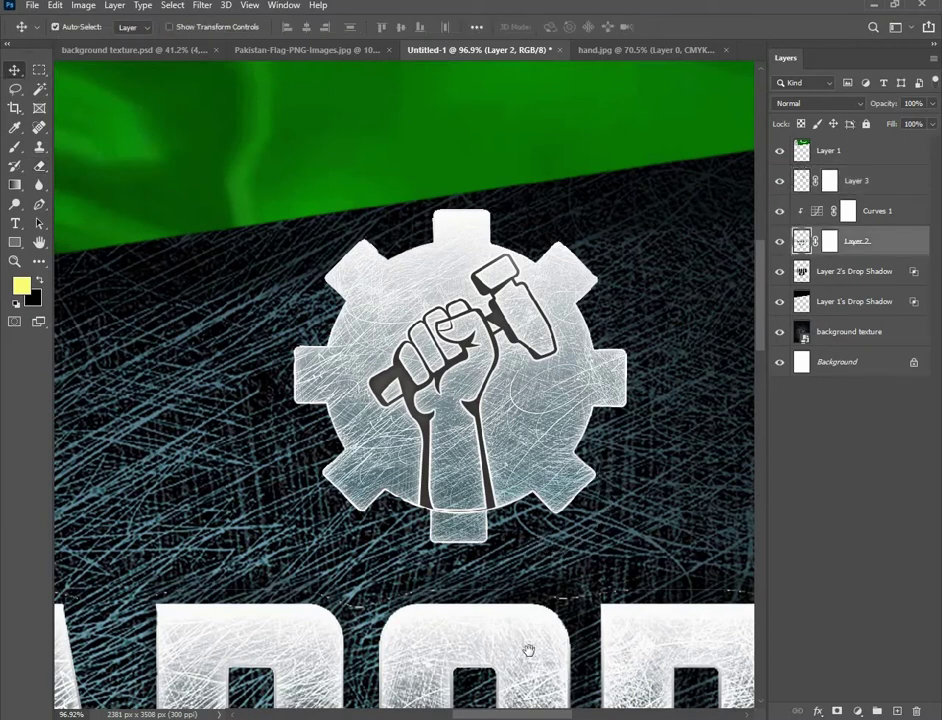
scroll(545, 475, down, 4)
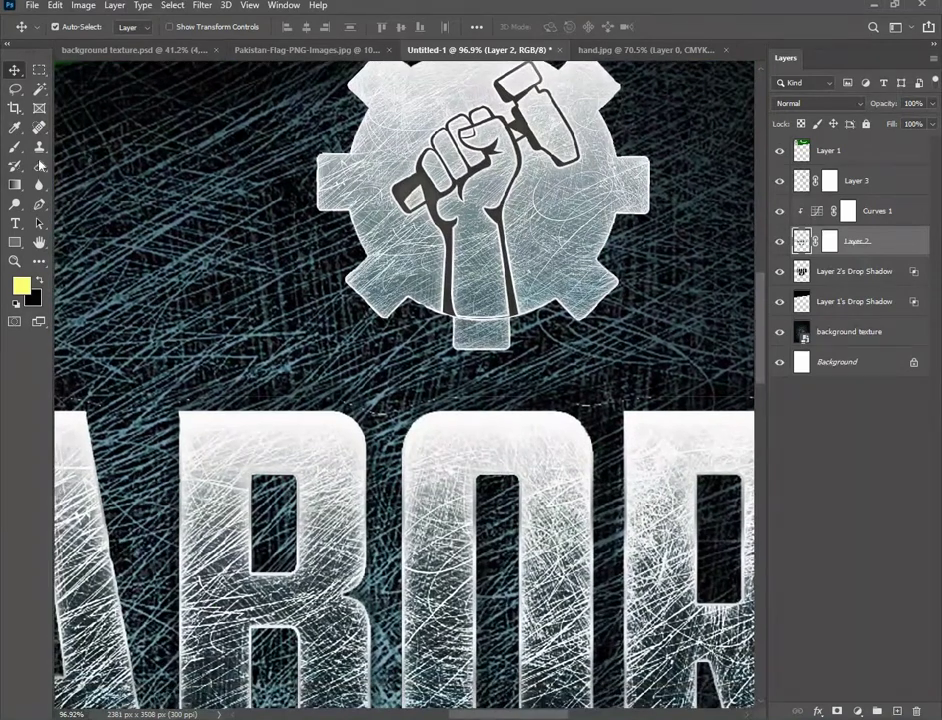
key(e)
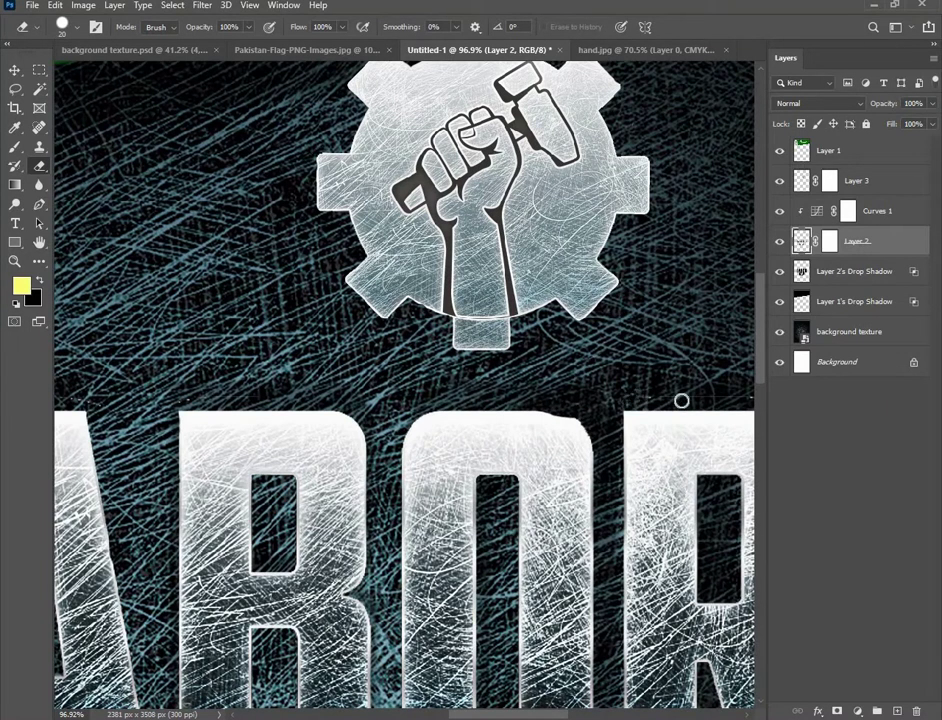
scroll(530, 362, down, 3)
scroll(530, 362, down, 3)
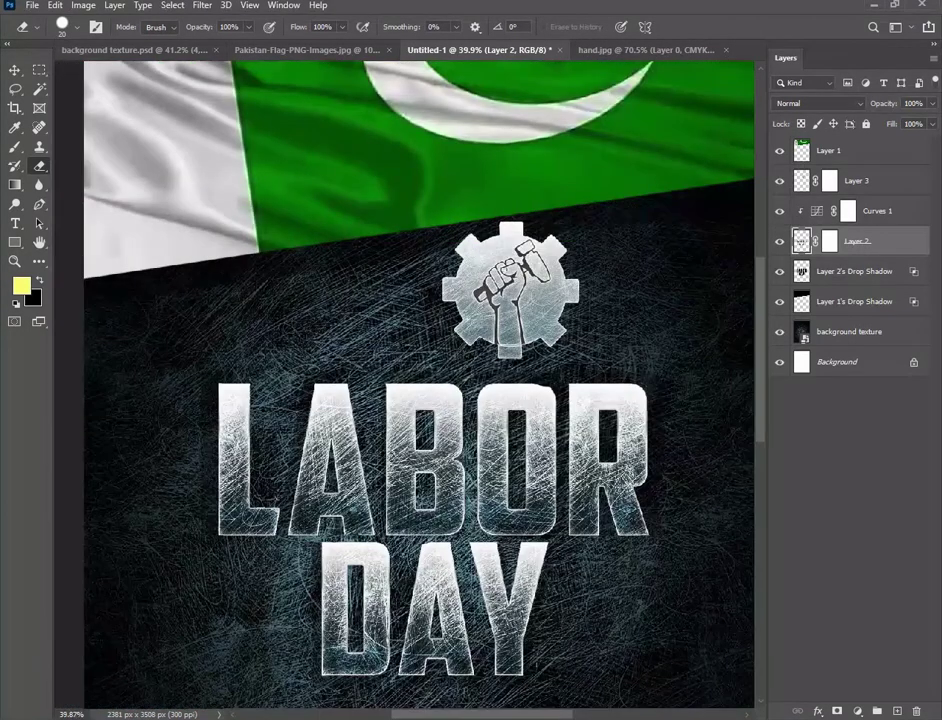
Scale the gear emblem to 128.30% and place it overlapping the upper edge of the letters O and R
click(15, 70)
scroll(360, 245, down, 2)
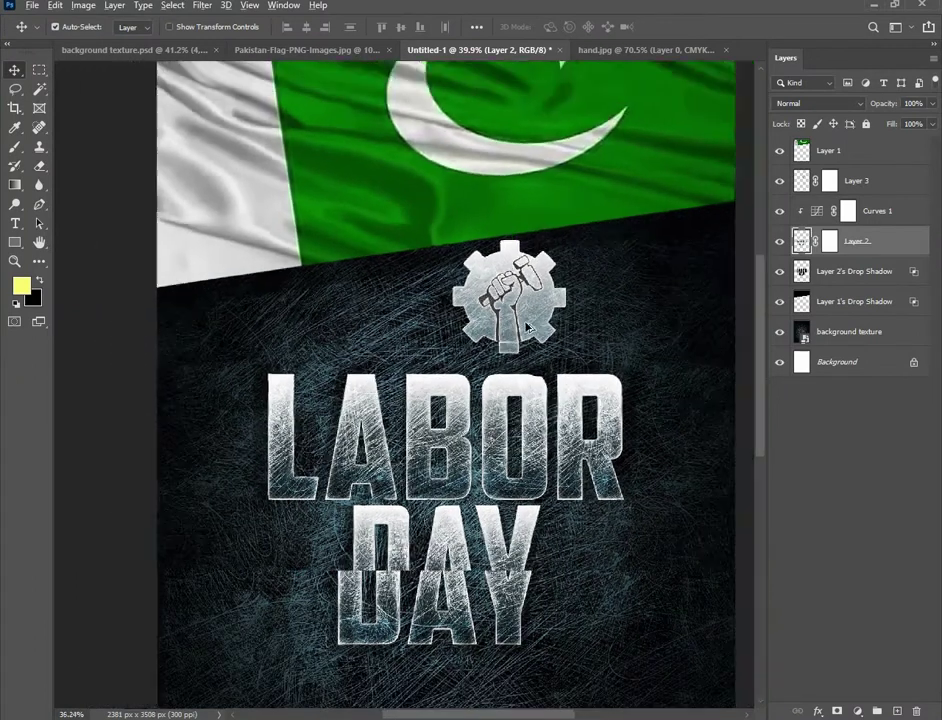
scroll(455, 258, up, 3)
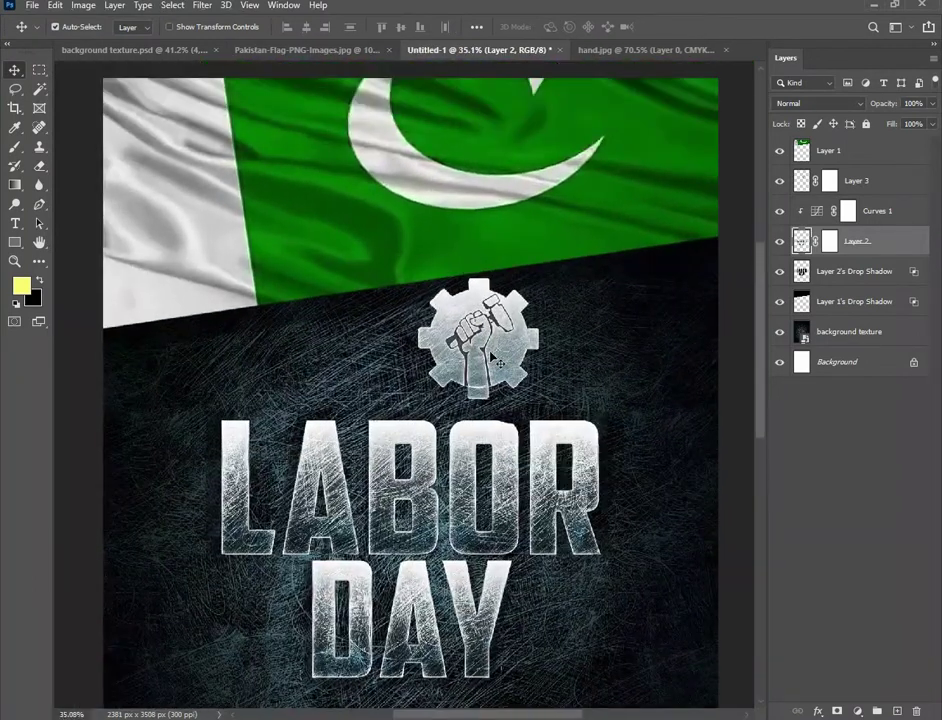
click(497, 360)
drag(520, 378, 604, 357)
key(ctrl+t)
scroll(522, 352, down, 3)
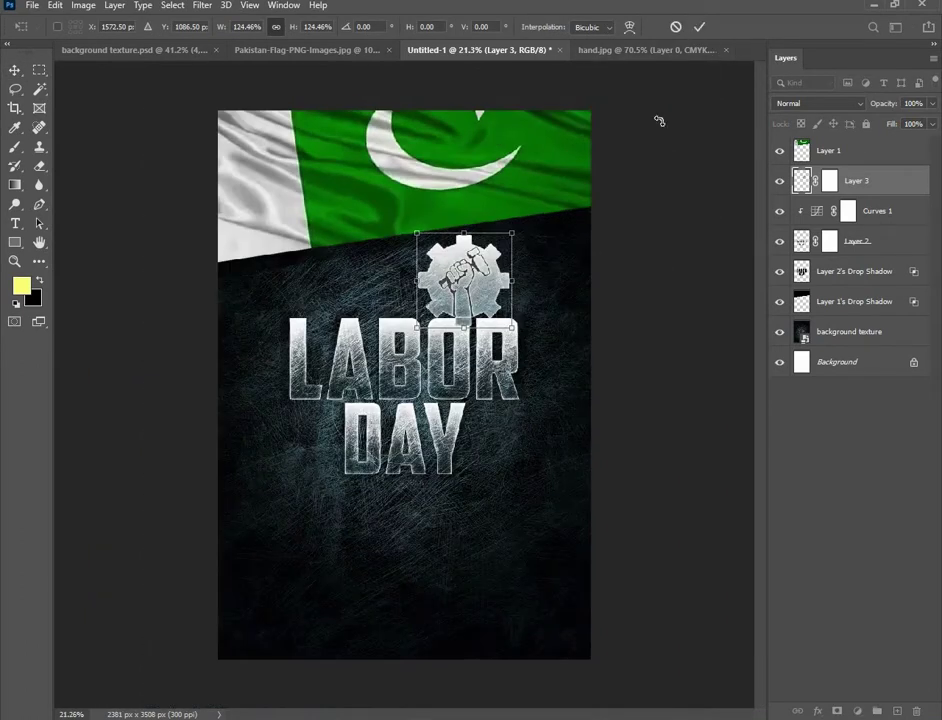
drag(520, 281, 524, 281)
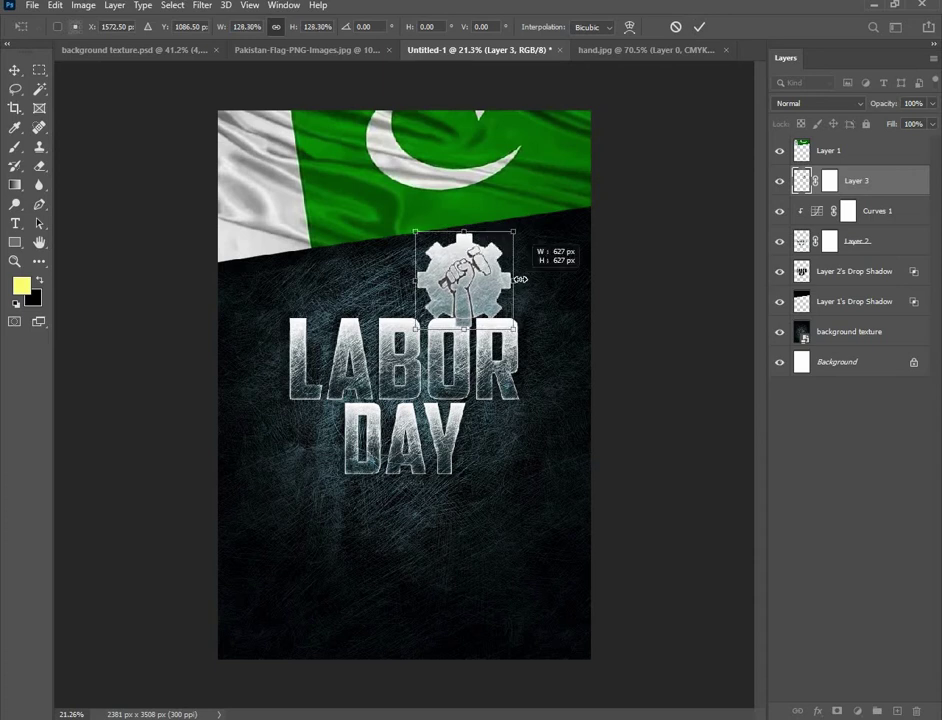
drag(447, 278, 474, 249)
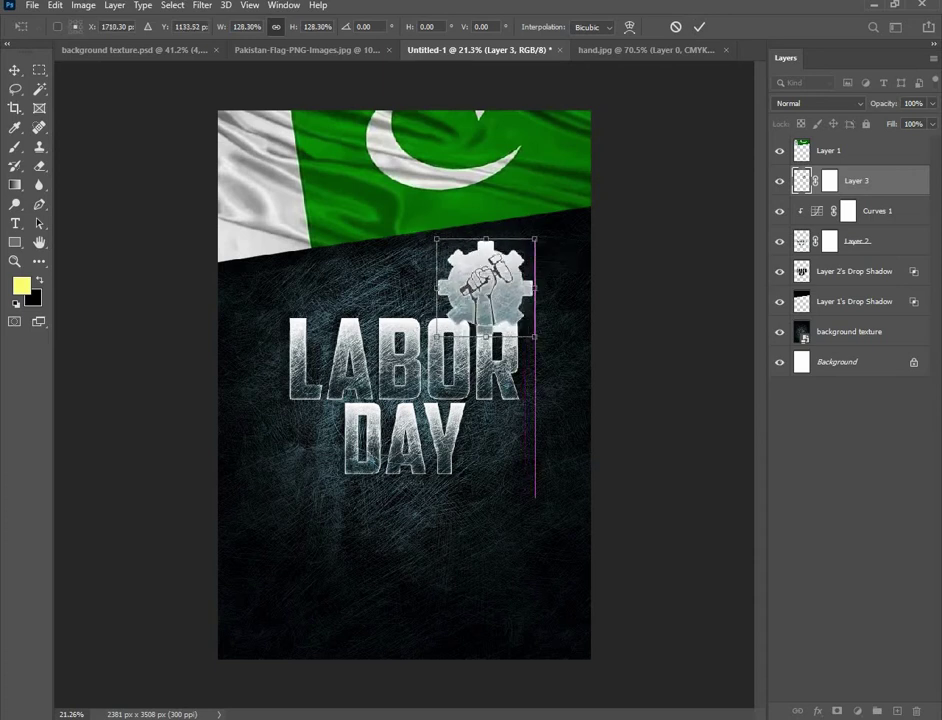
click(699, 27)
Place the emblem layer directly below the lettering layer and shift the emblem slightly up behind the LABOR letters
scroll(633, 257, up, 2)
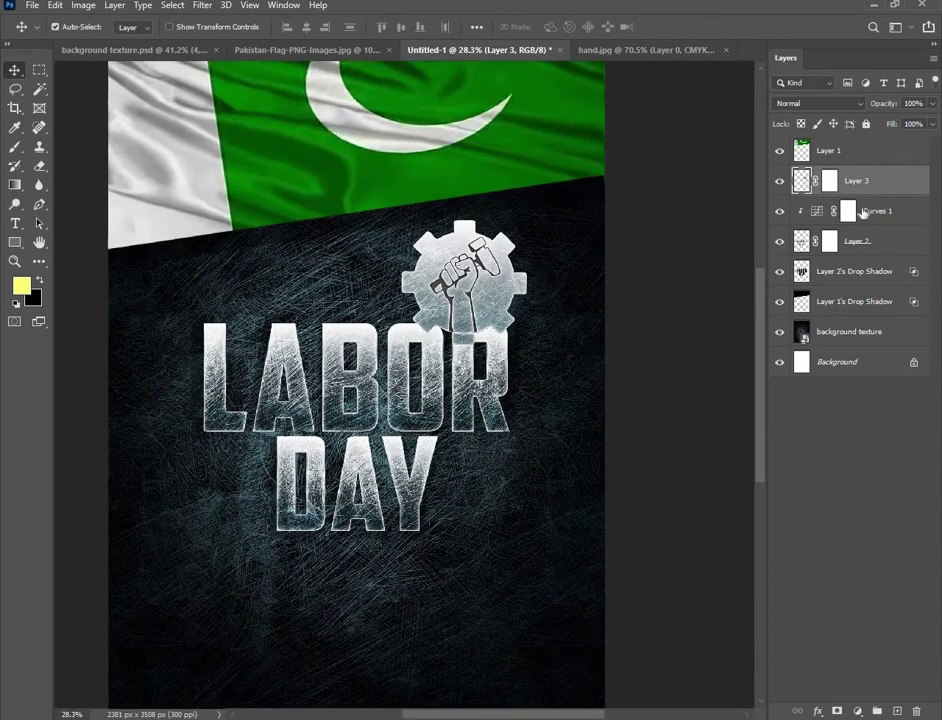
drag(867, 236, 862, 257)
click(715, 256)
drag(480, 305, 480, 295)
scroll(718, 320, down, 2)
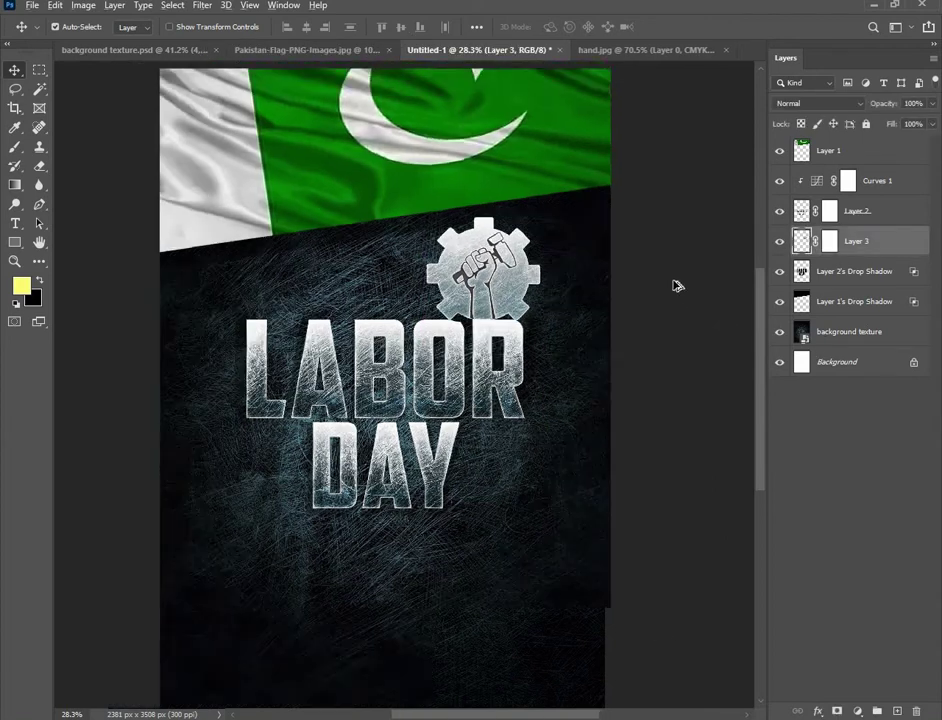
Add a Curves adjustment clipped to the gear emblem layer and pull the midtones down to darken the emblem
scroll(641, 275, up, 1)
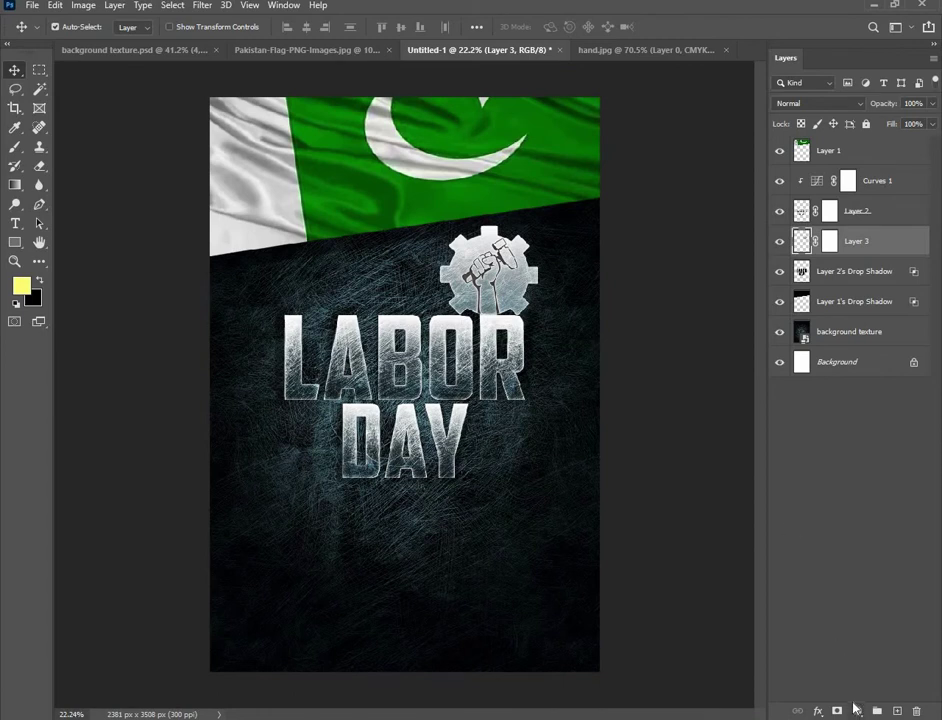
click(855, 708)
click(633, 384)
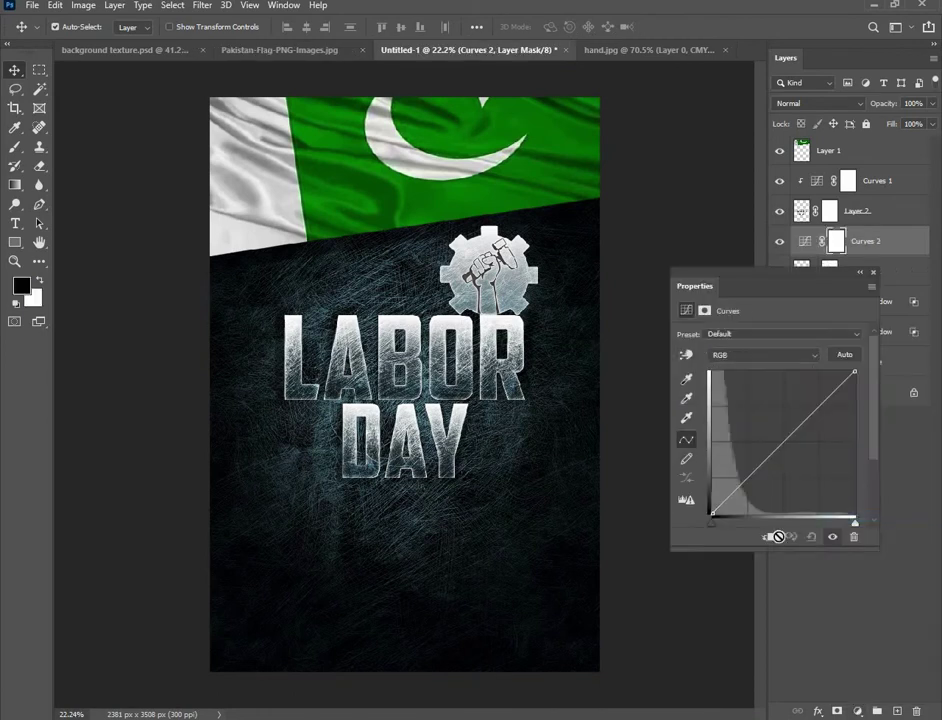
click(775, 538)
drag(780, 443, 793, 460)
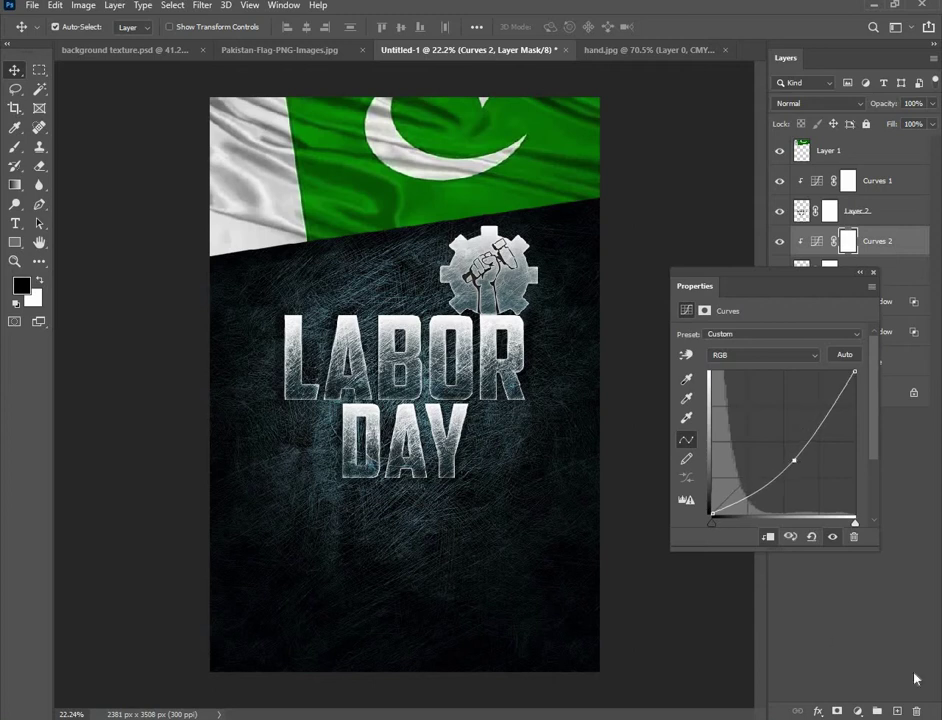
drag(855, 373, 856, 372)
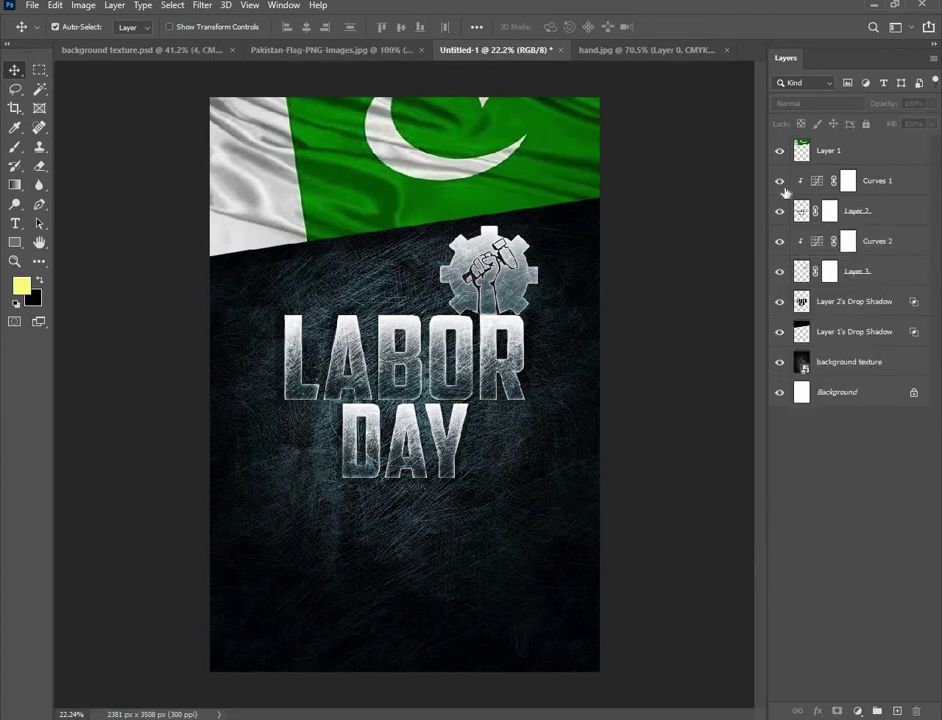
Apply a Drop Shadow to the gear emblem layer and separate the effect into its own layer
click(512, 322)
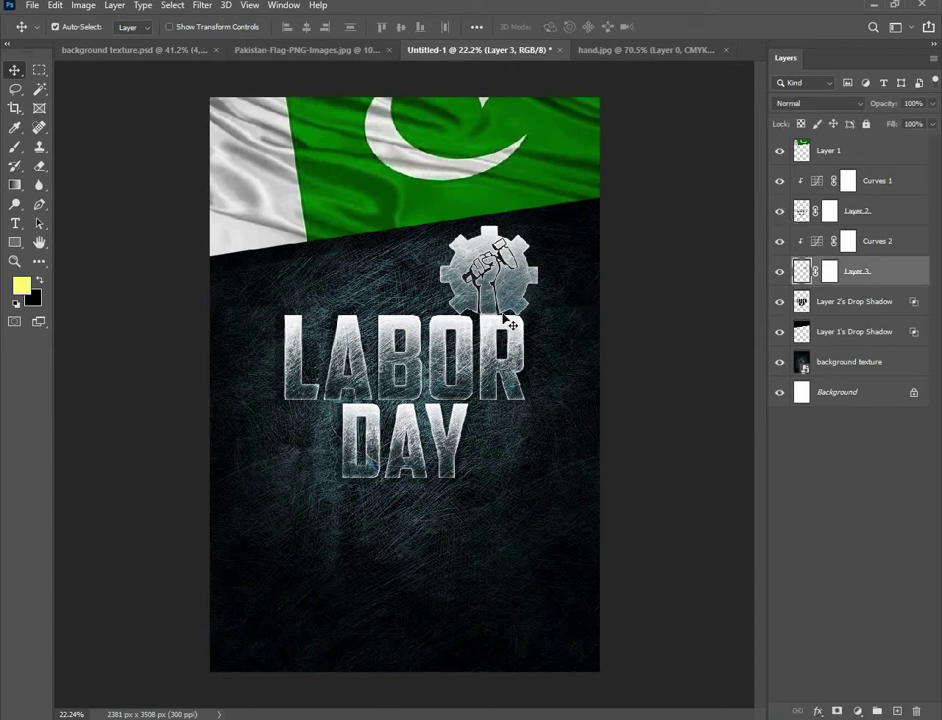
click(828, 709)
click(845, 692)
click(694, 133)
right_click(851, 306)
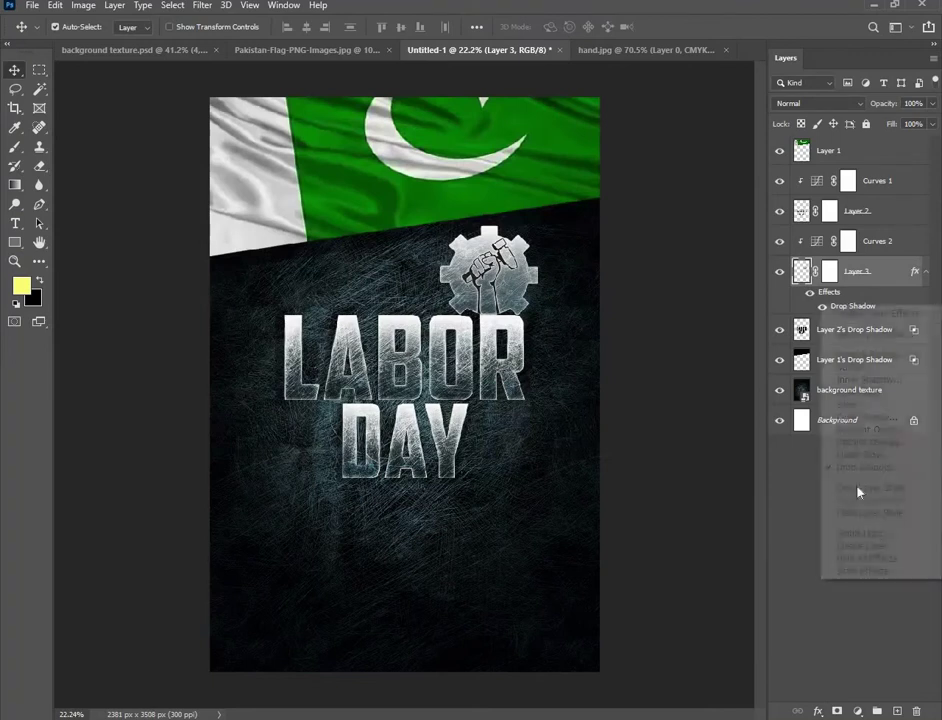
click(861, 546)
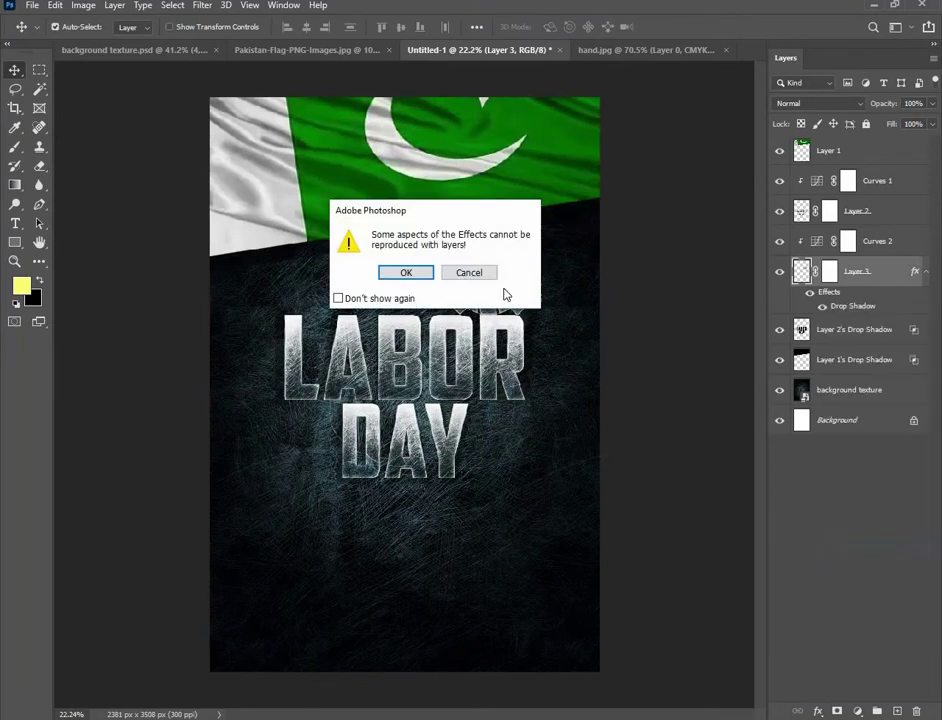
click(414, 270)
Scale the emblem's separated drop shadow layer to 108.52% around its centre
click(845, 314)
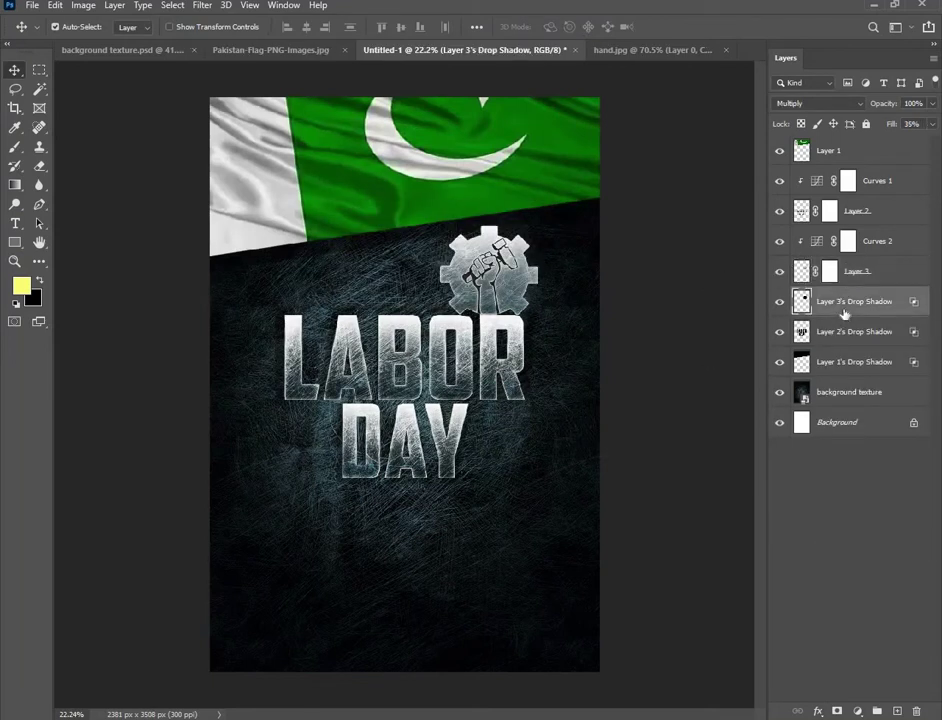
key(ctrl+t)
scroll(495, 280, up, 4)
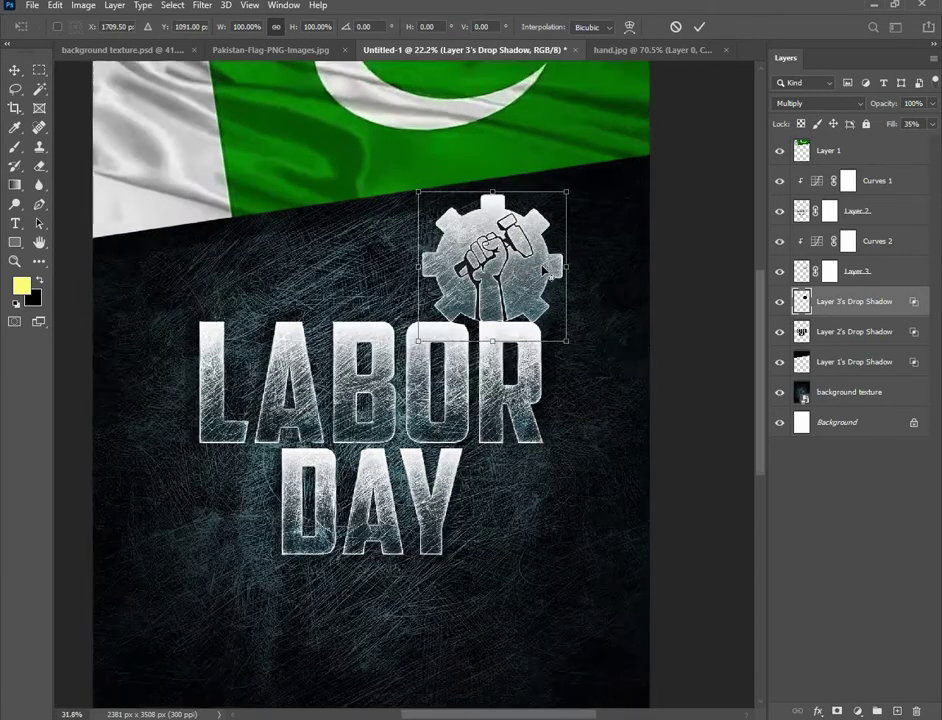
drag(590, 266, 596, 268)
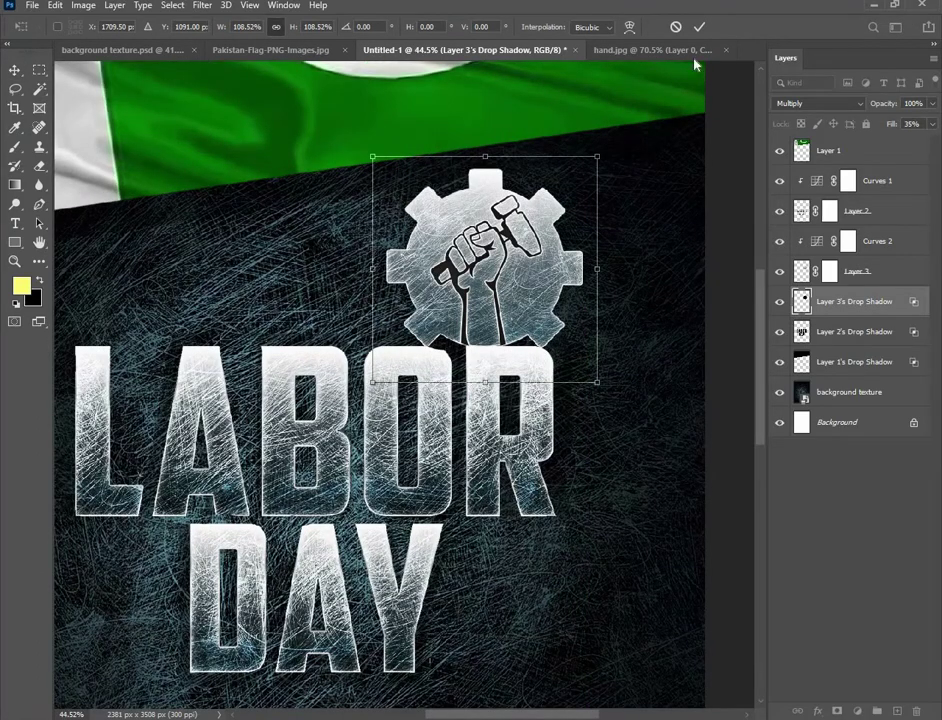
click(698, 27)
key(ctrl+0)
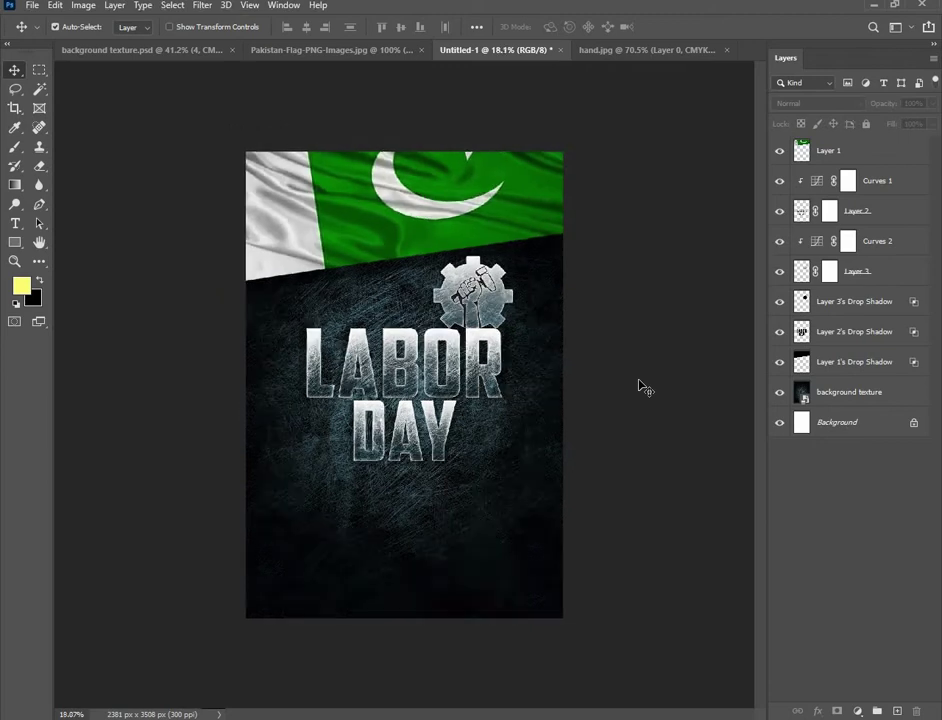
Close the hand.jpg document without saving its changes
click(700, 50)
key(ctrl+w)
click(470, 270)
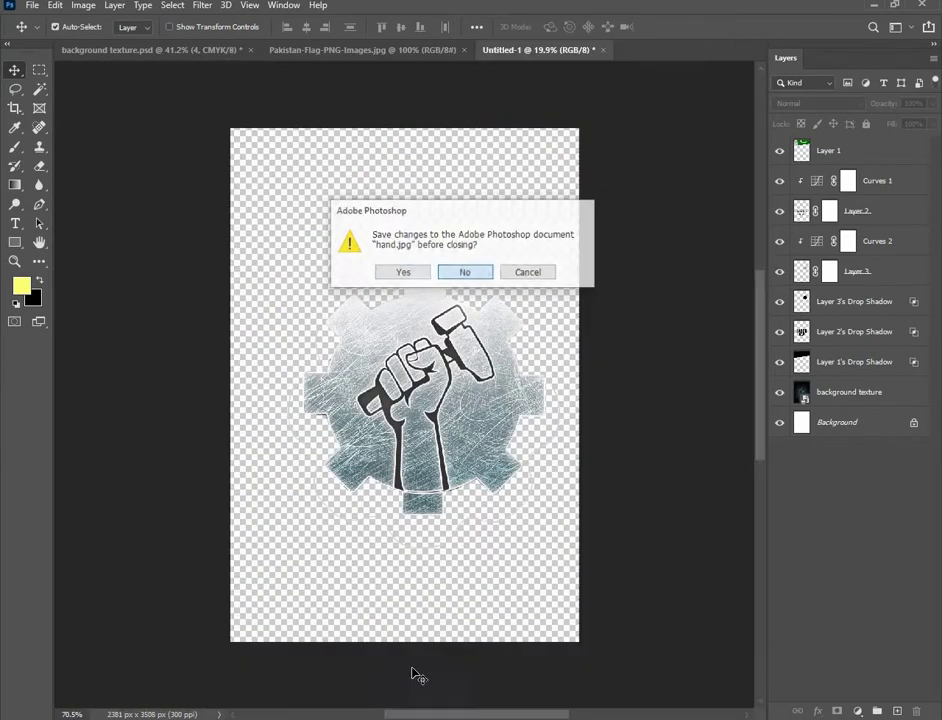
key(alt+Tab)
drag(325, 130, 677, 63)
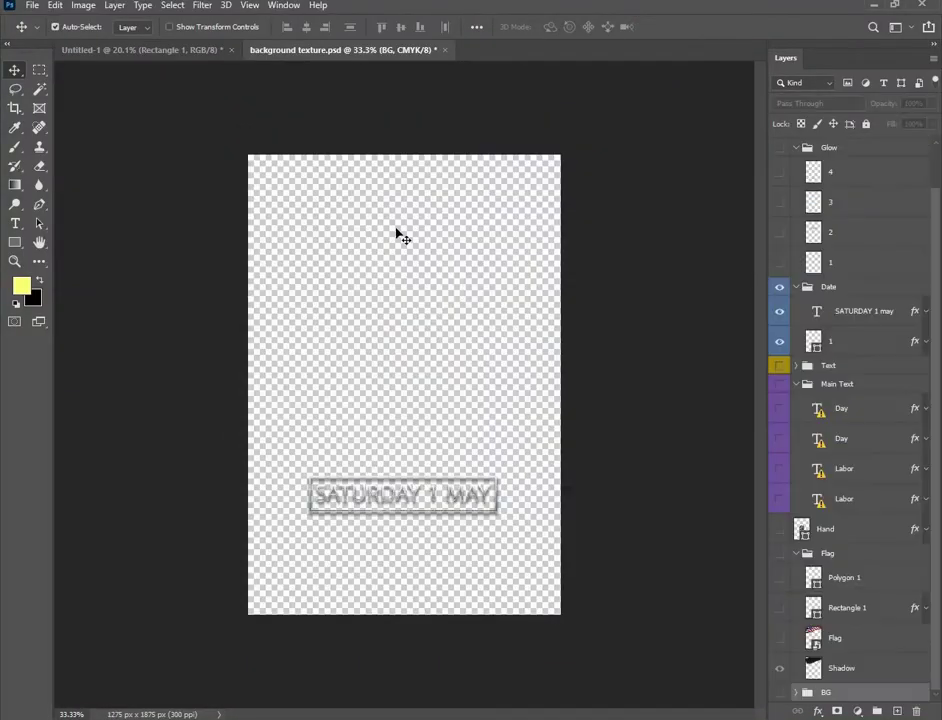
Delete the empty rectangle frame below the LABOR DAY lettering in the poster
key(ctrl+Tab)
scroll(275, 504, down, 1)
scroll(486, 545, up, 1)
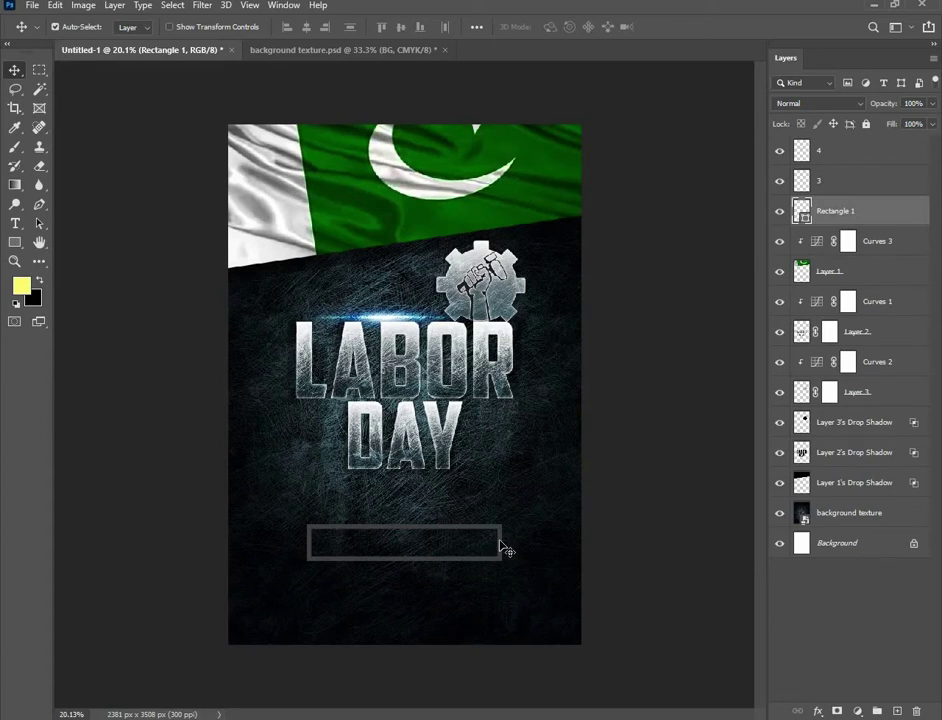
key(Delete)
Examine the date text, its frame and the Shadow layer in background texture.psd by toggling layer visibility
click(410, 49)
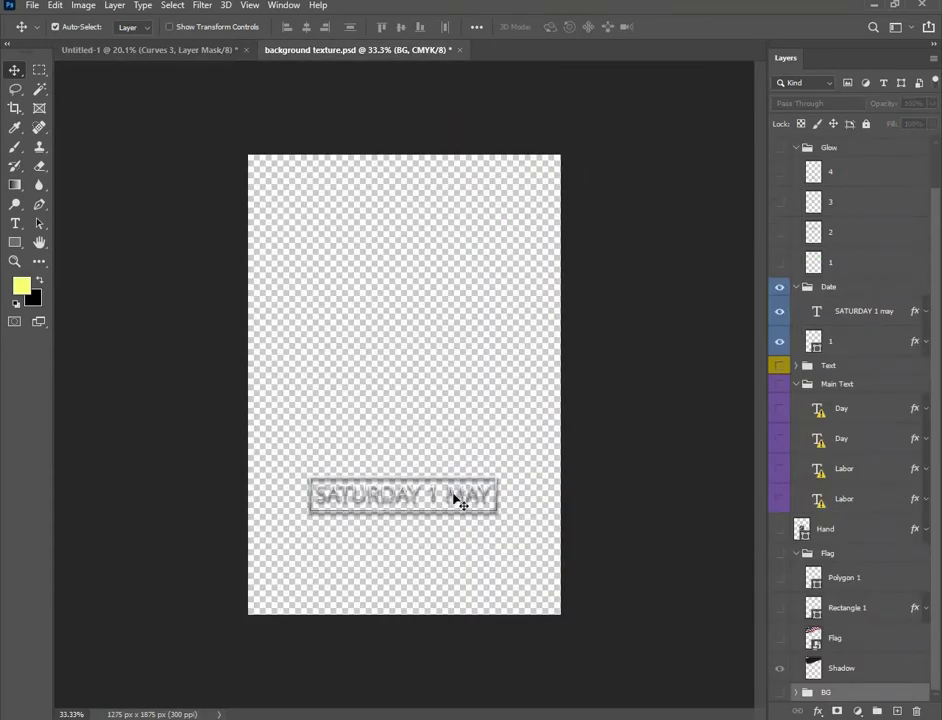
mouse_move(458, 497)
mouse_down()
mouse_move(458, 473)
mouse_move(458, 488)
mouse_up()
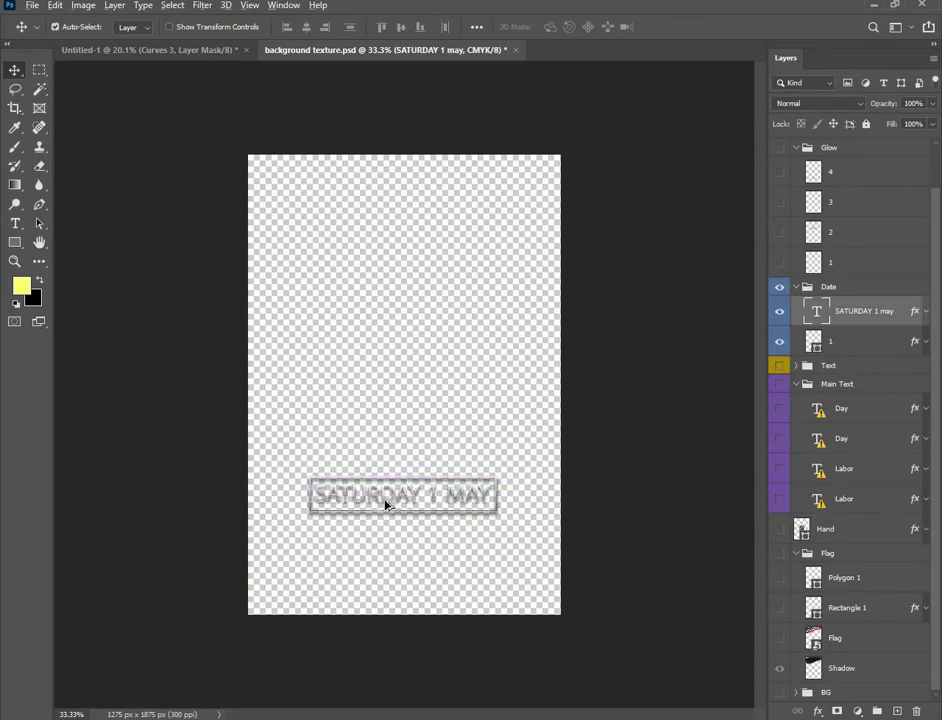
scroll(430, 492, up, 2)
scroll(430, 492, up, 1)
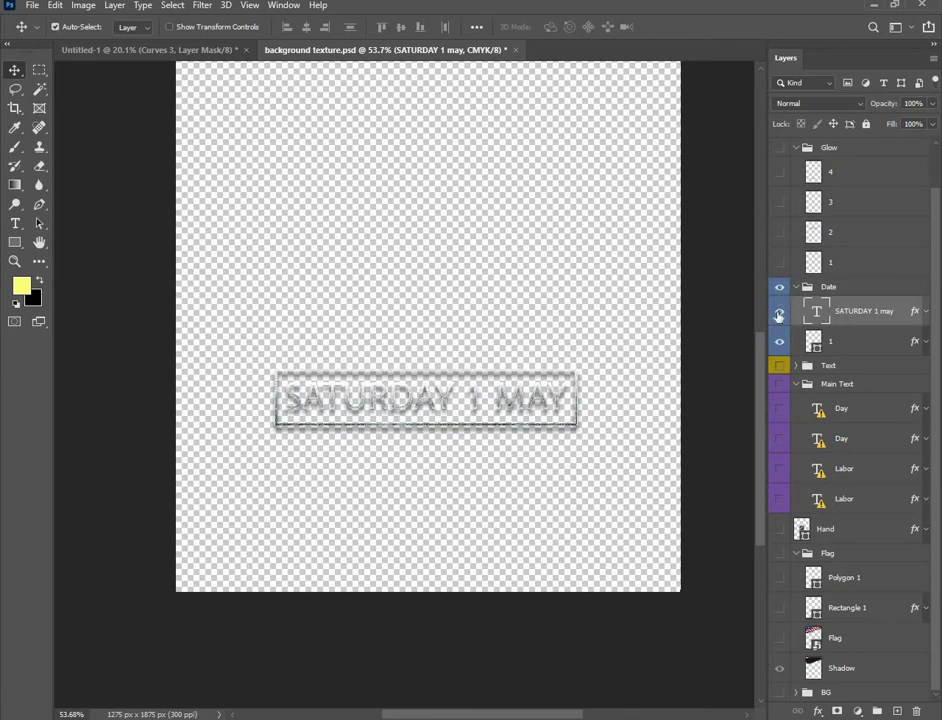
click(779, 343)
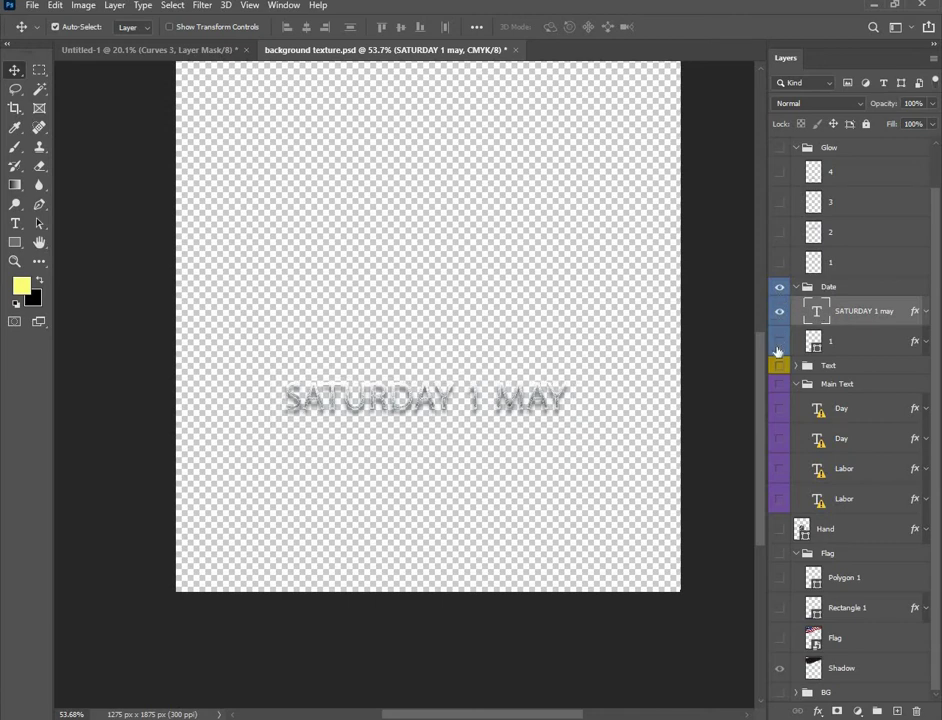
click(779, 343)
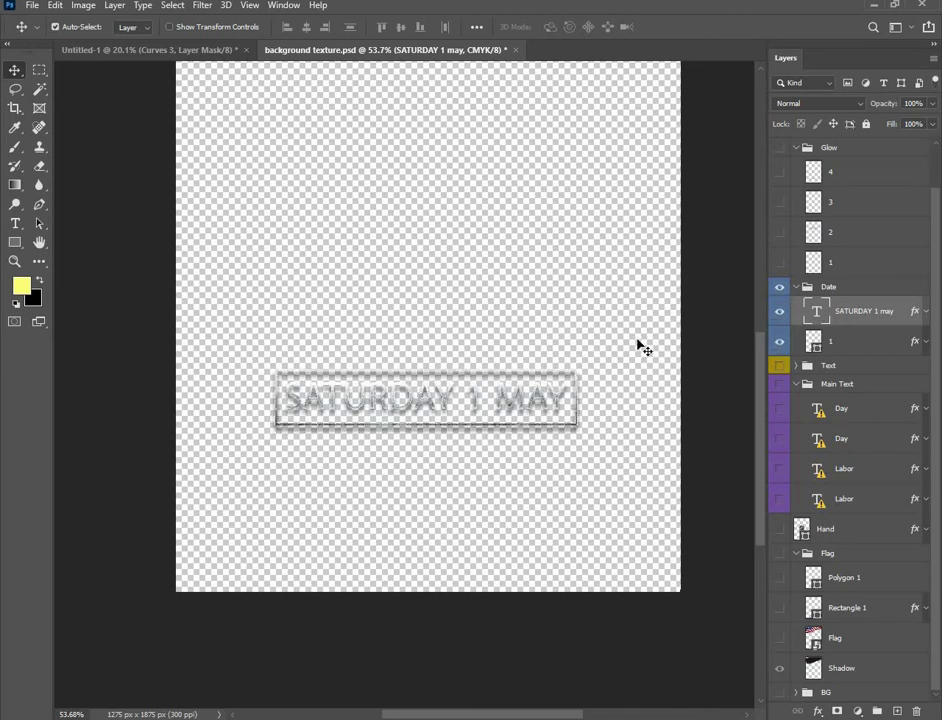
scroll(637, 345, down, 2)
scroll(813, 233, up, 2)
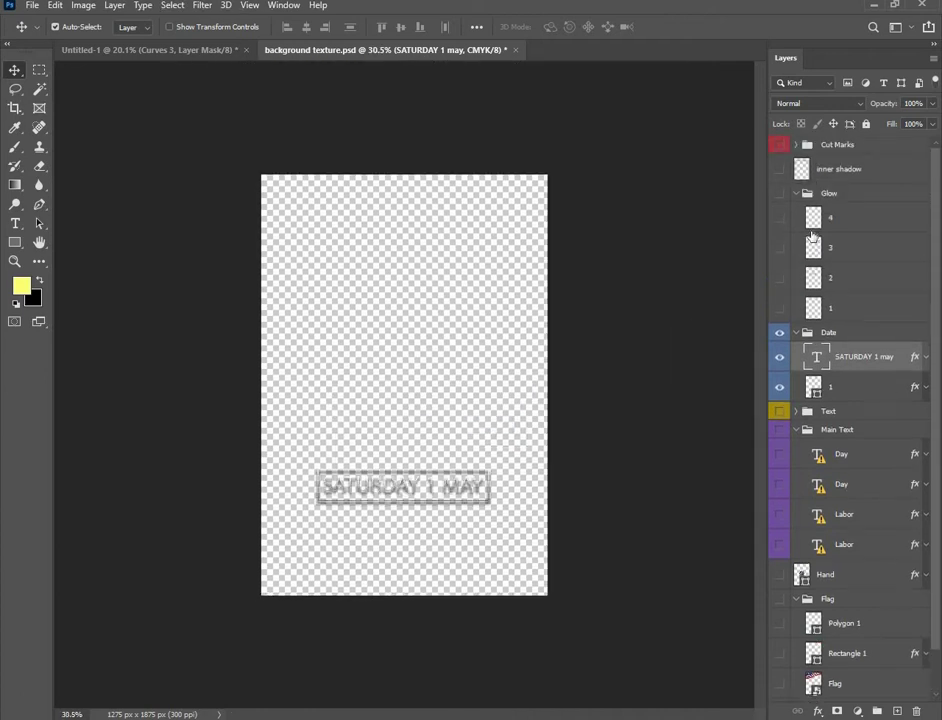
scroll(813, 233, down, 2)
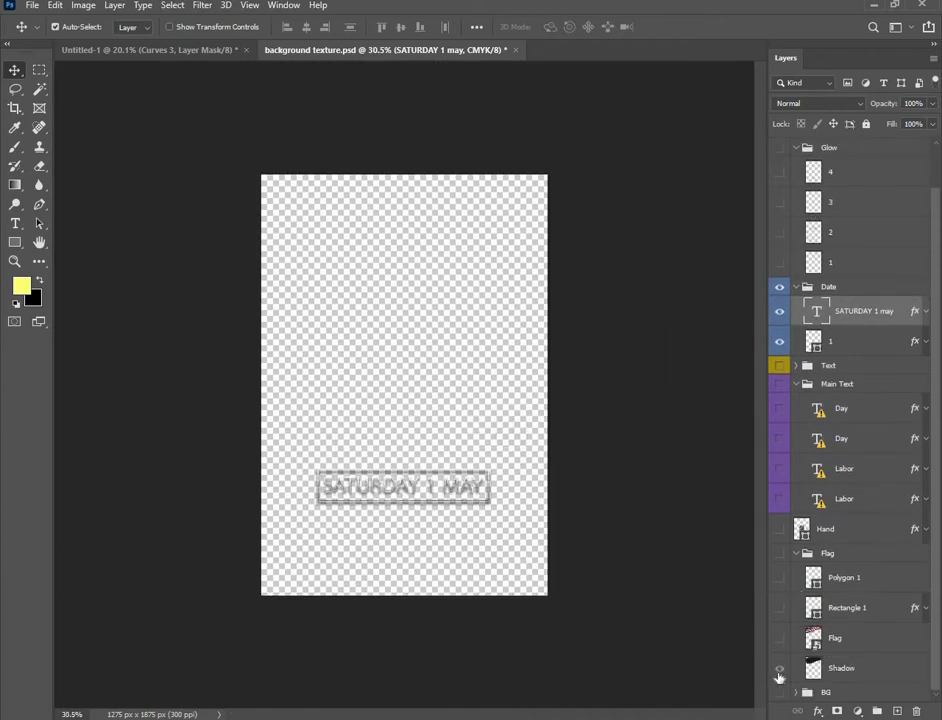
click(779, 668)
click(779, 668)
Copy the SATURDAY 1 MAY text and its frame into the poster, scale both to 194.55% and centre them below DAY
drag(531, 431, 284, 537)
drag(386, 490, 404, 559)
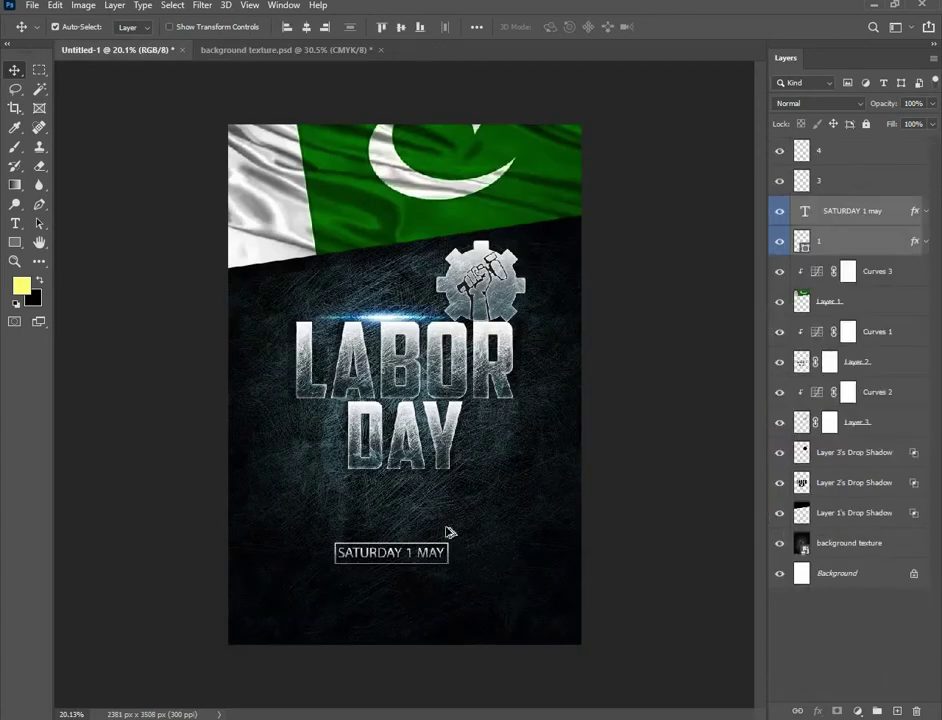
key(ctrl+plus)
key(ctrl+0)
key(ctrl+t)
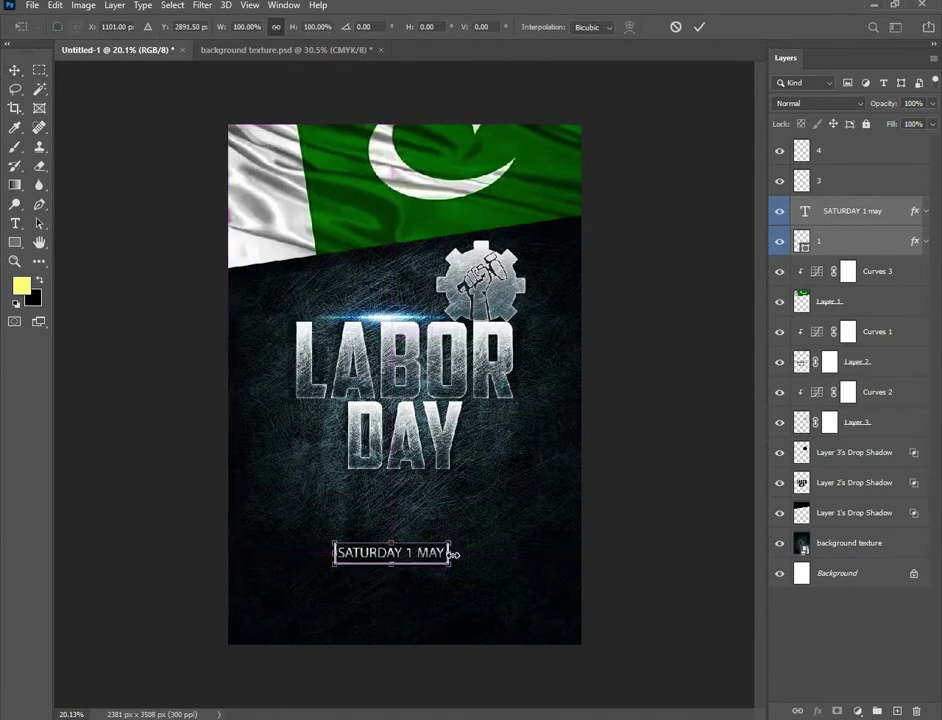
mouse_move(452, 554)
mouse_down()
mouse_move(477, 561)
mouse_move(498, 587)
mouse_move(503, 560)
mouse_move(443, 552)
mouse_move(449, 540)
mouse_up()
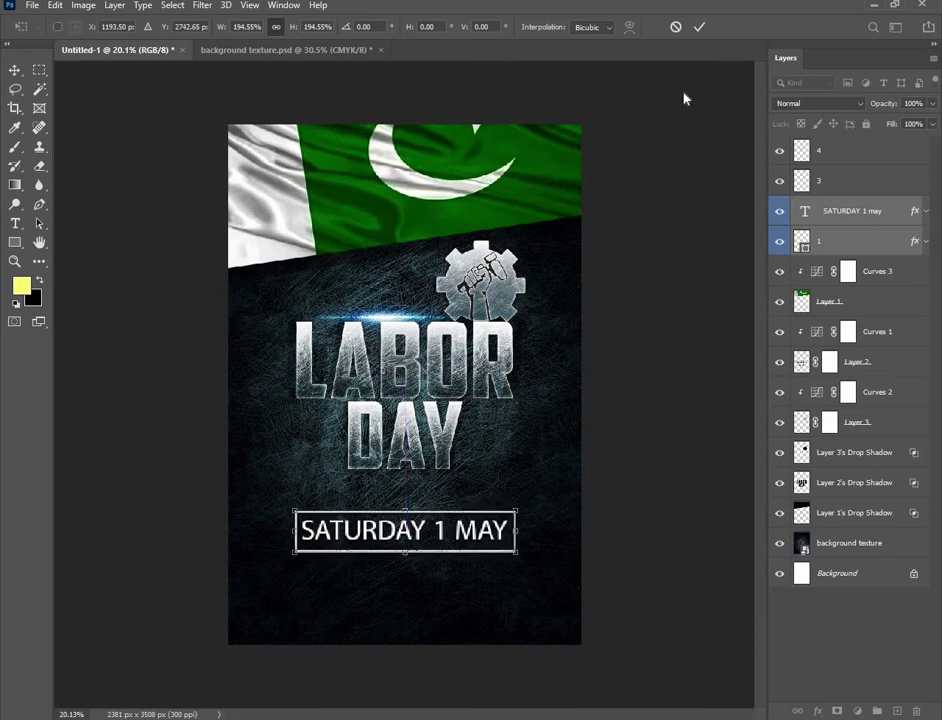
click(700, 27)
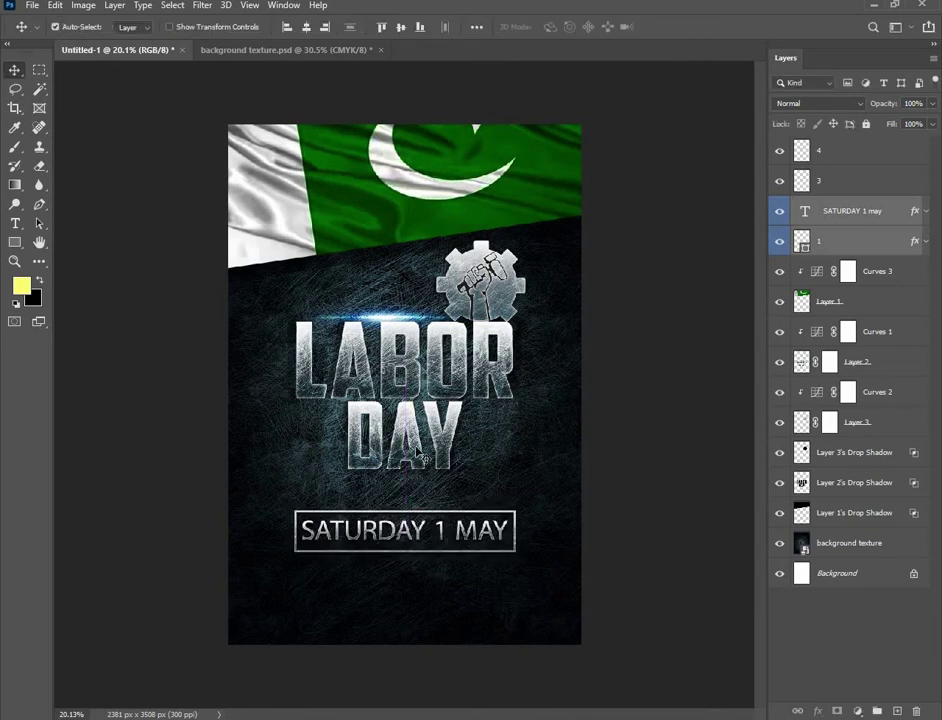
Inspect the date text and its frame in the poster up close, hiding and showing each layer in turn
scroll(397, 559, up, 2)
scroll(455, 428, down, 2)
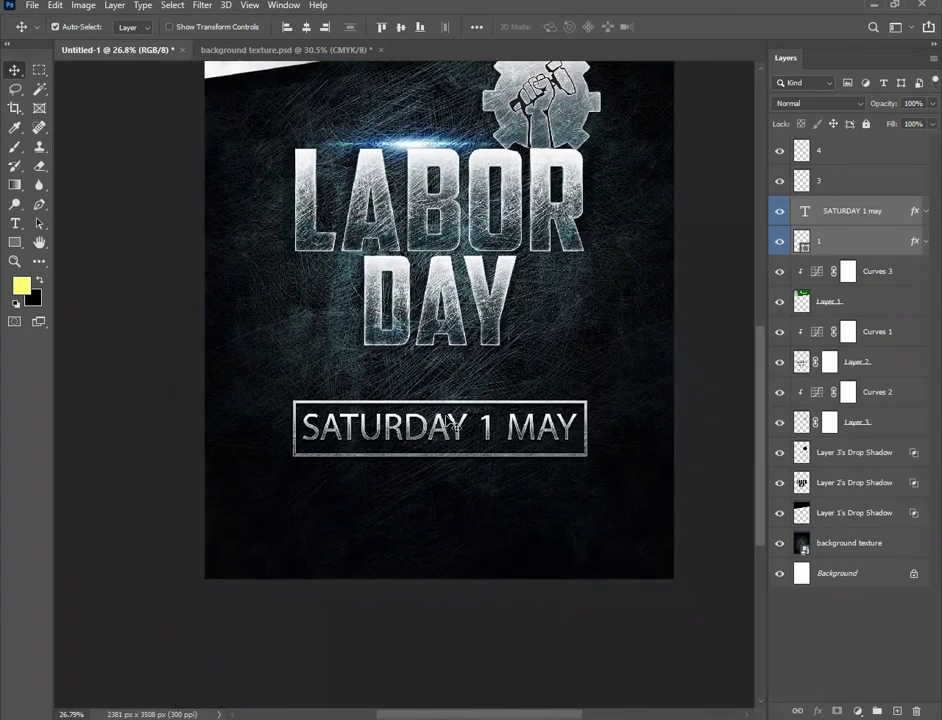
scroll(455, 428, up, 1)
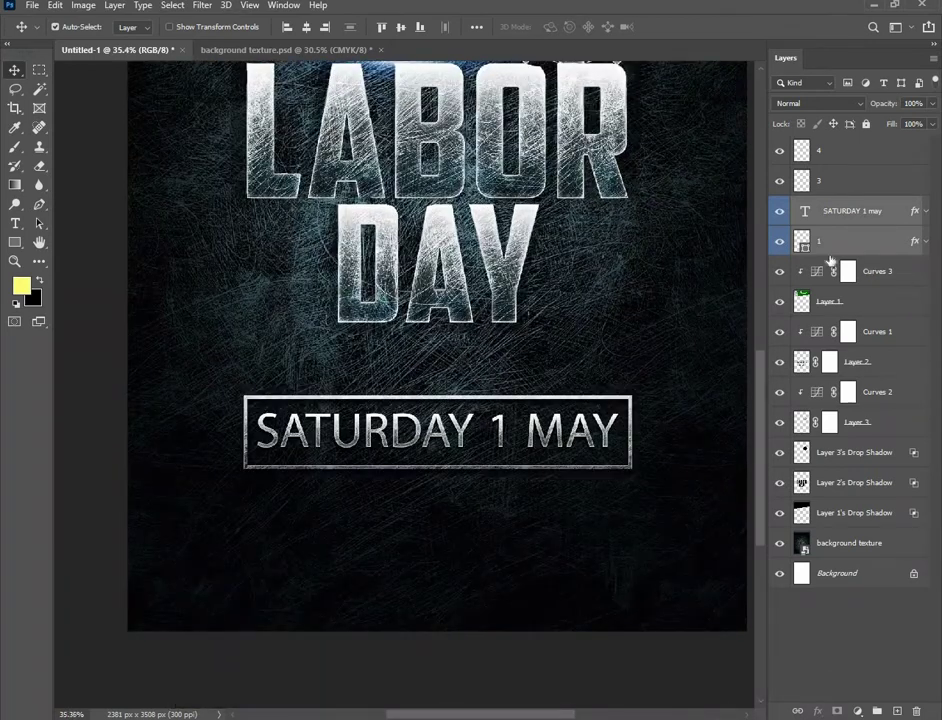
click(828, 245)
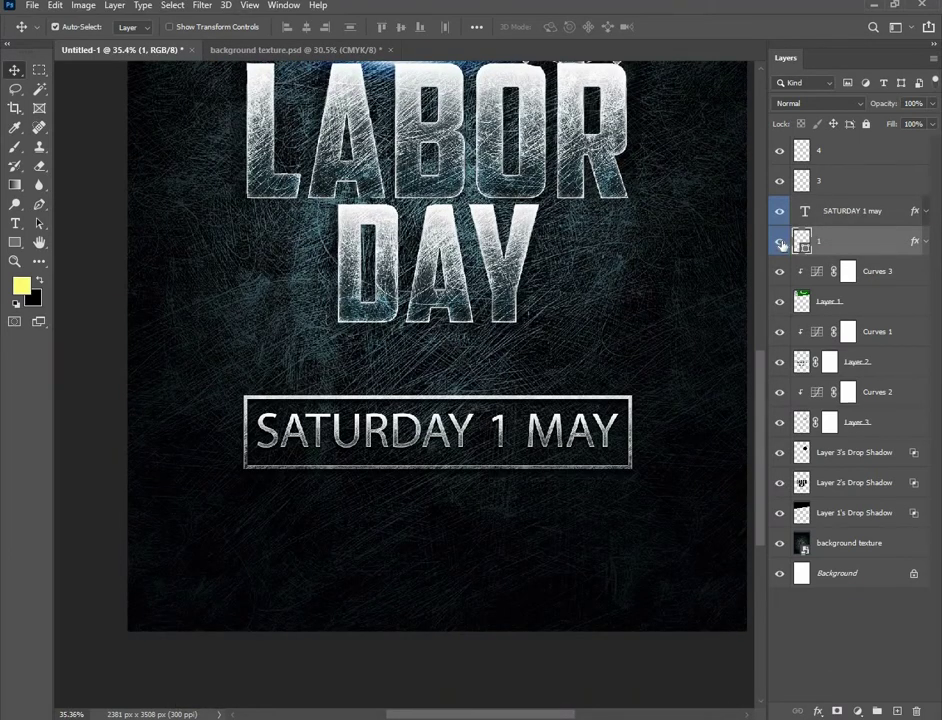
click(781, 242)
click(781, 242)
click(780, 212)
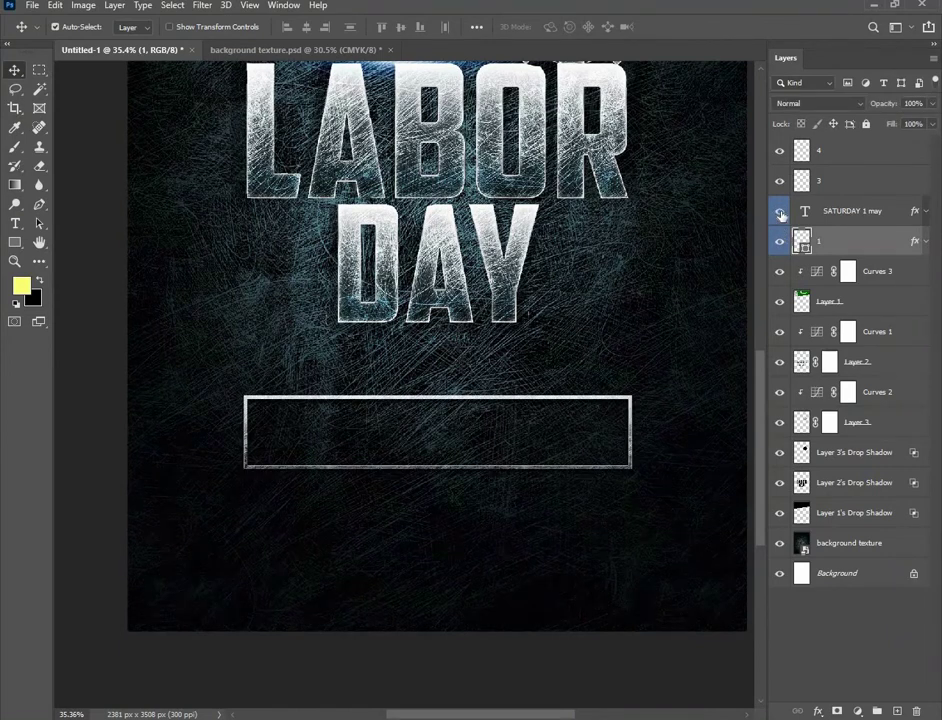
click(780, 212)
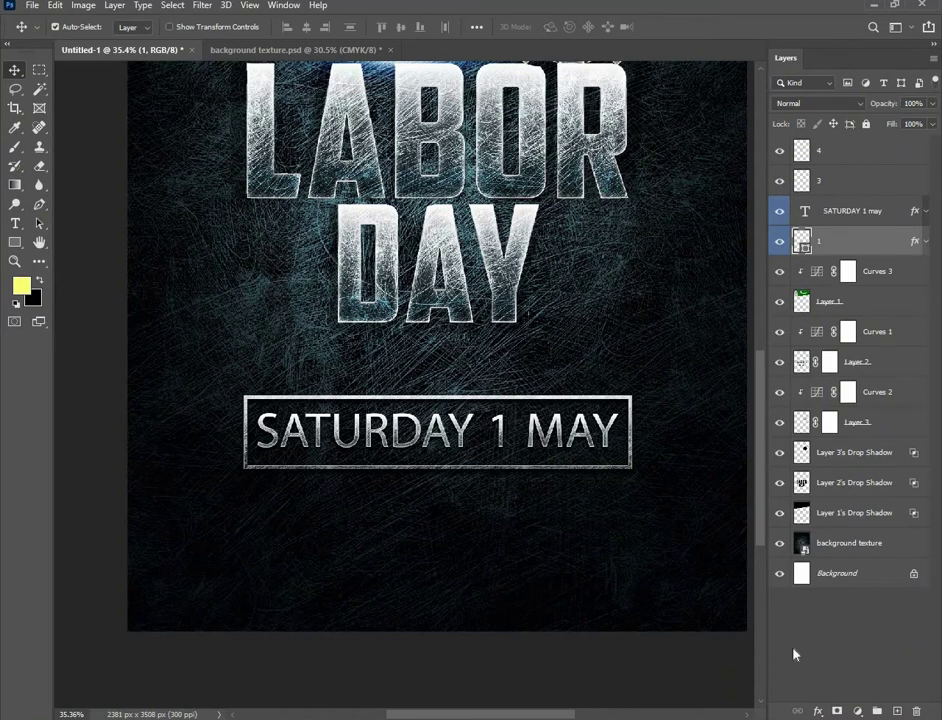
Review the Drop Shadow settings of the SATURDAY 1 MAY text, and hide and show its frame layer
key(alt+bracketright)
click(817, 710)
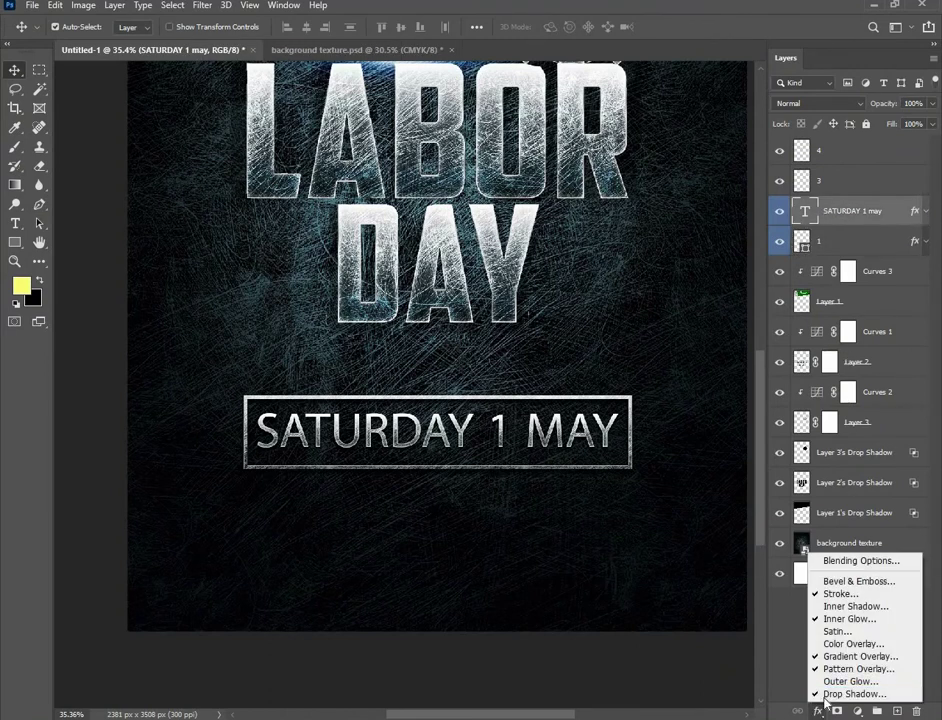
click(845, 690)
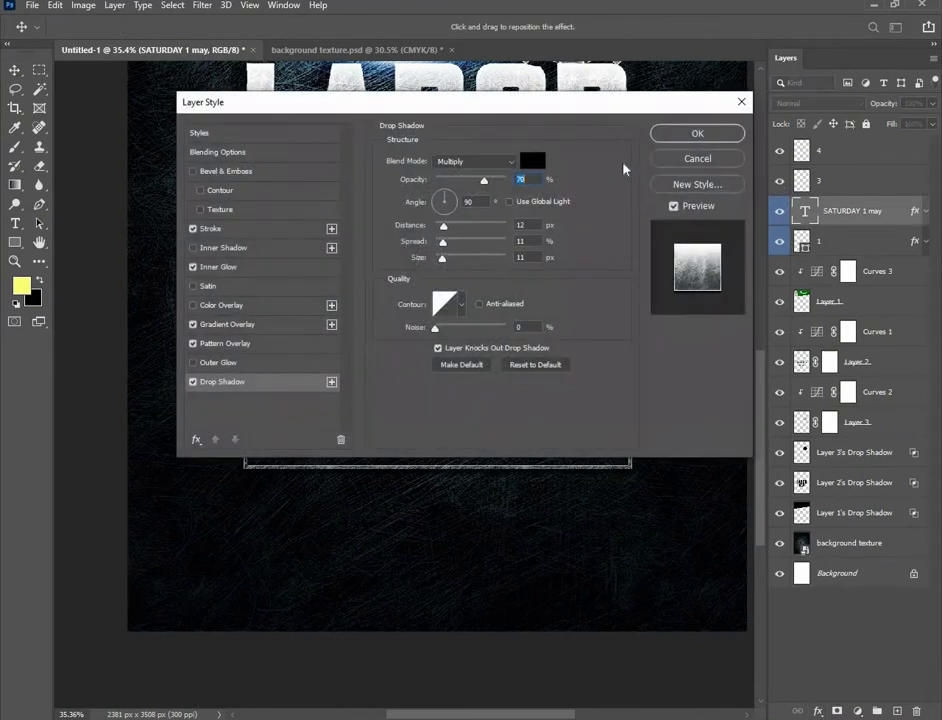
click(685, 136)
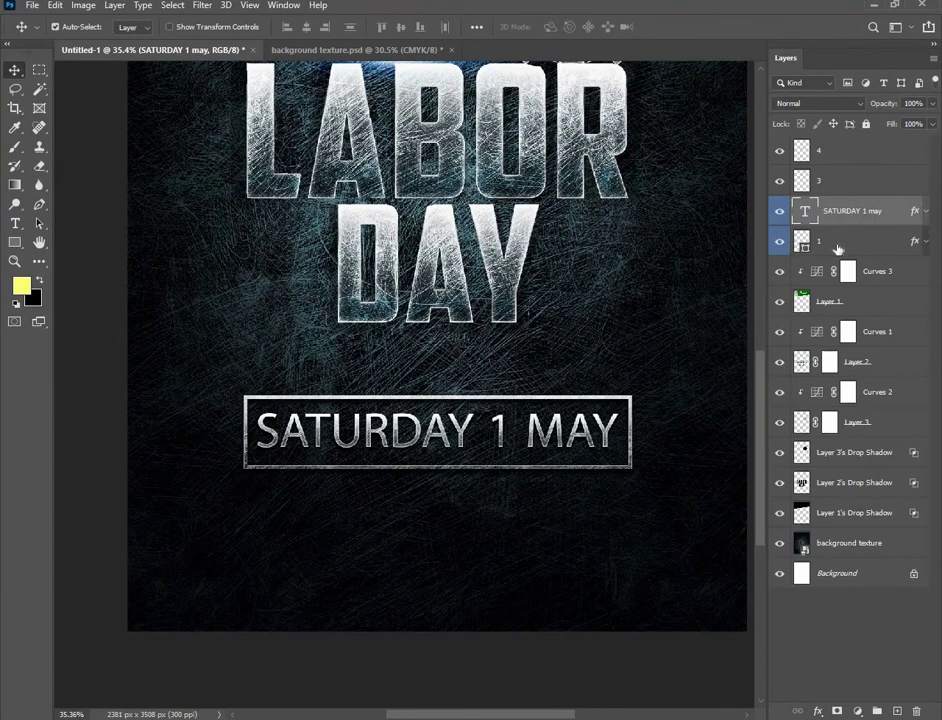
click(780, 242)
click(780, 242)
click(818, 711)
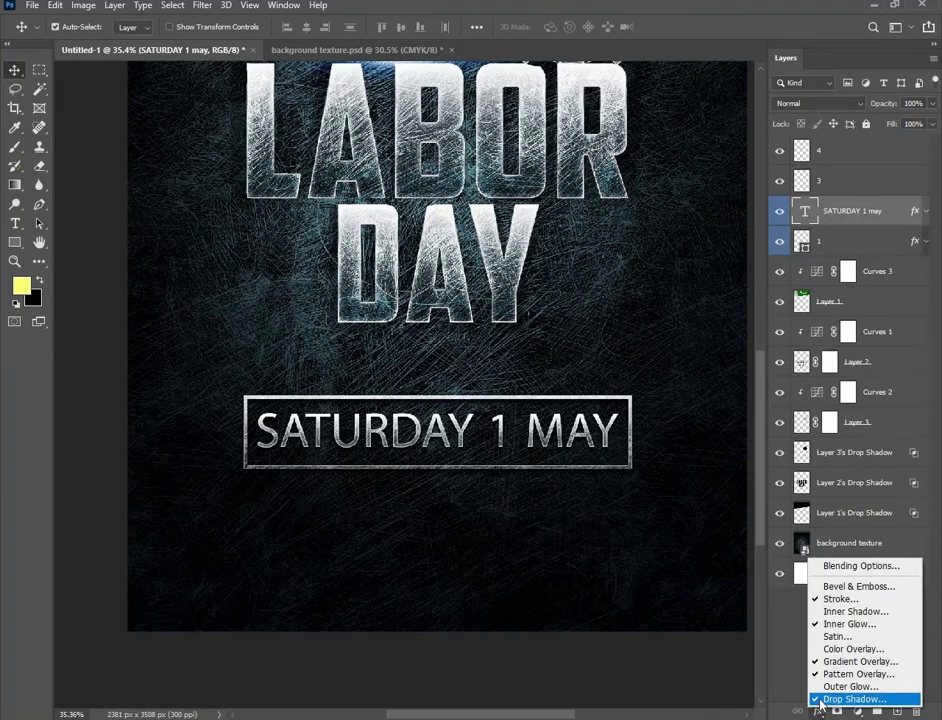
click(852, 699)
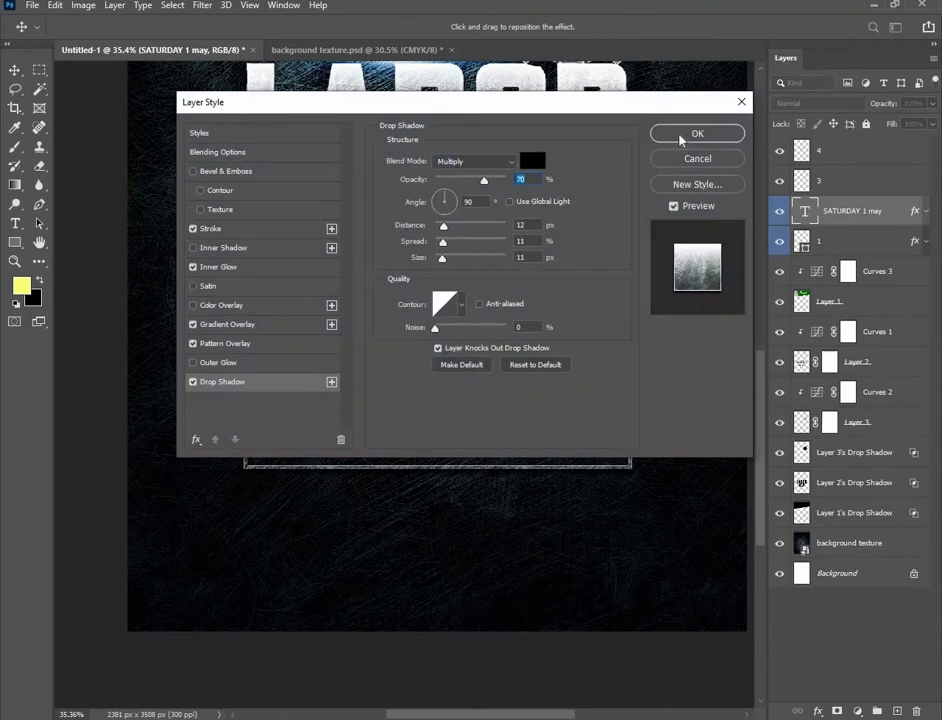
click(681, 138)
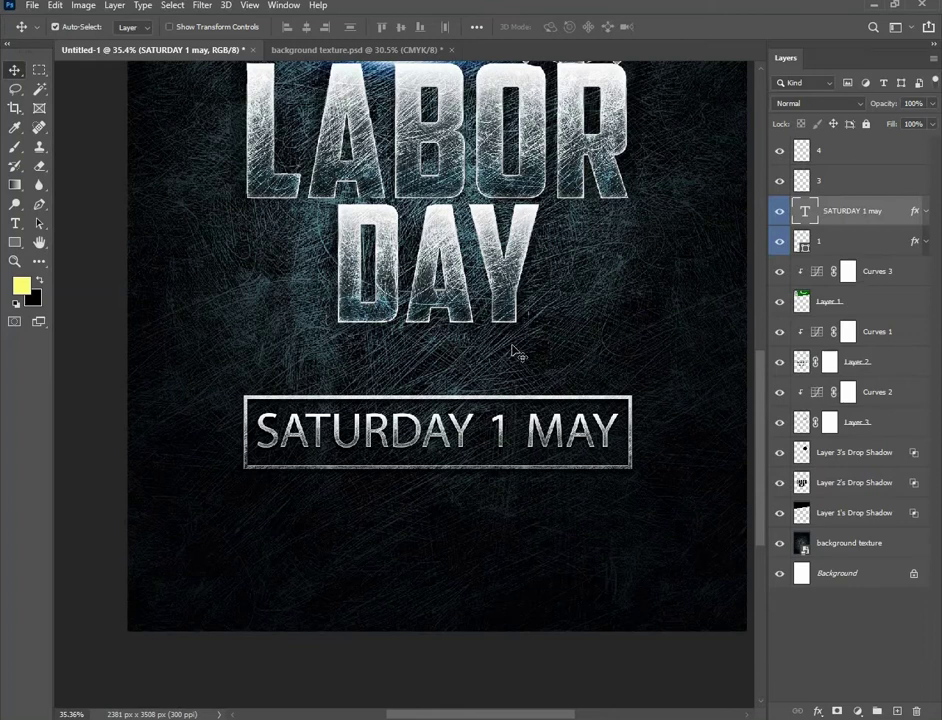
Duplicate both glow layers from above the LABOR lettering onto the lower edge of the date frame, centred horizontally
scroll(488, 353, down, 4)
scroll(448, 438, up, 1)
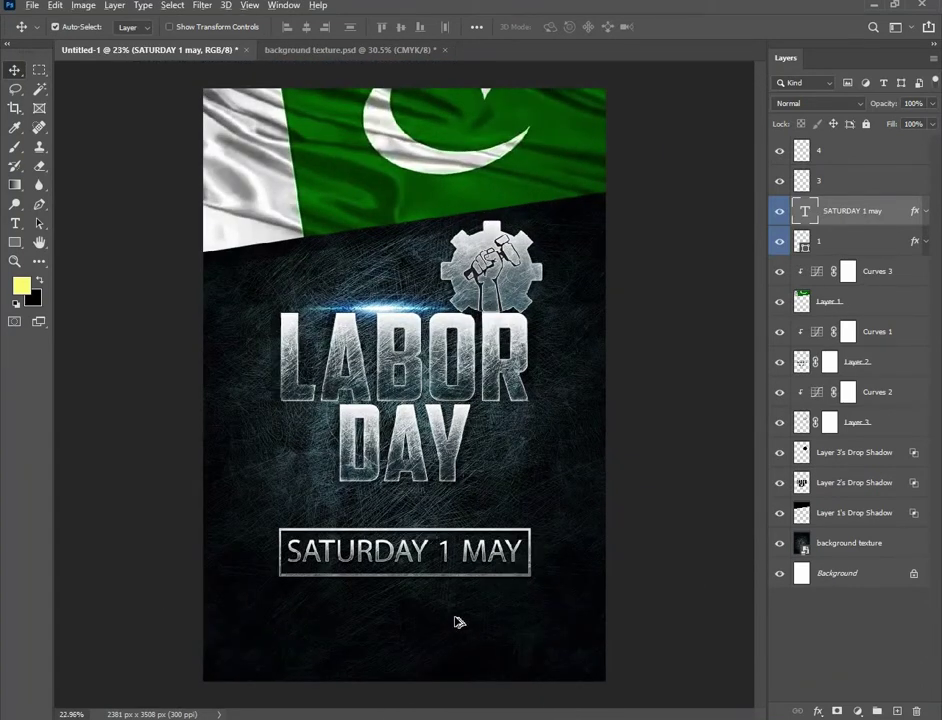
scroll(454, 622, down, 1)
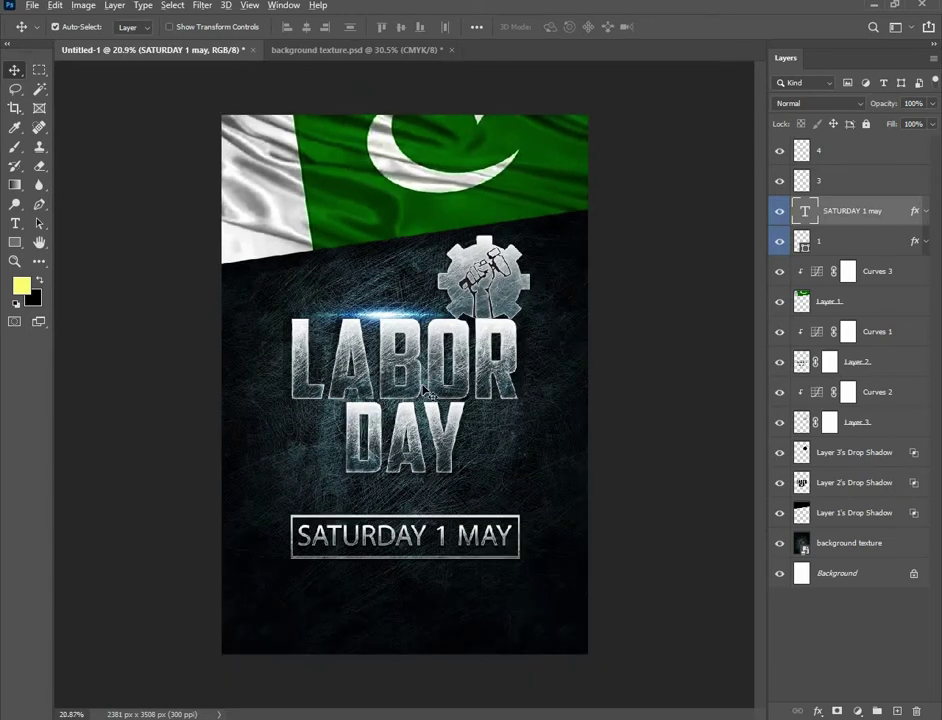
scroll(422, 385, down, 1)
scroll(412, 360, up, 1)
scroll(398, 325, up, 1)
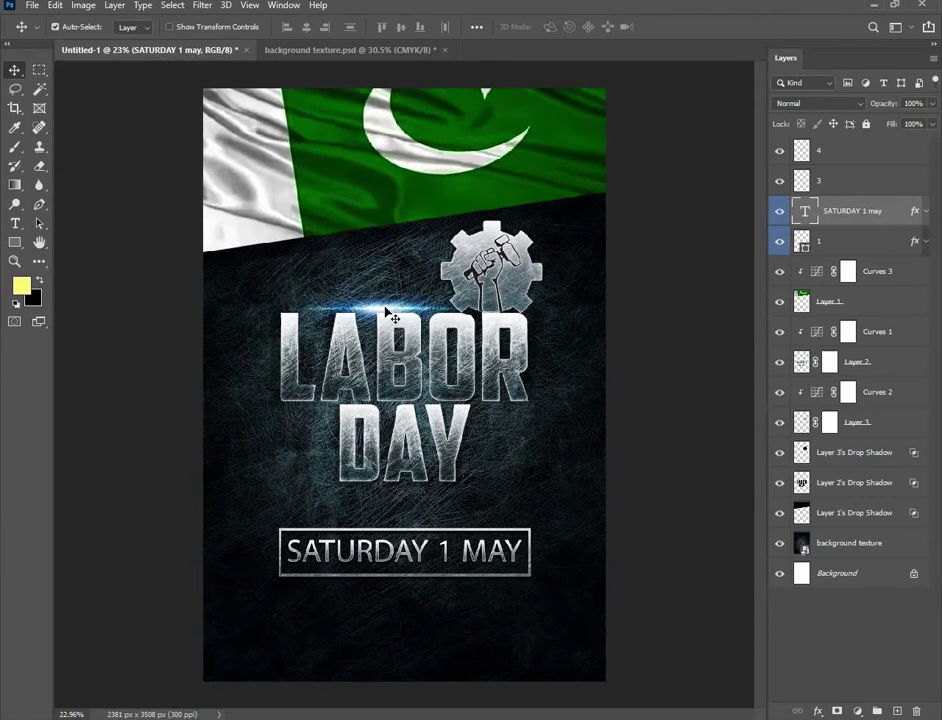
drag(393, 313, 415, 574)
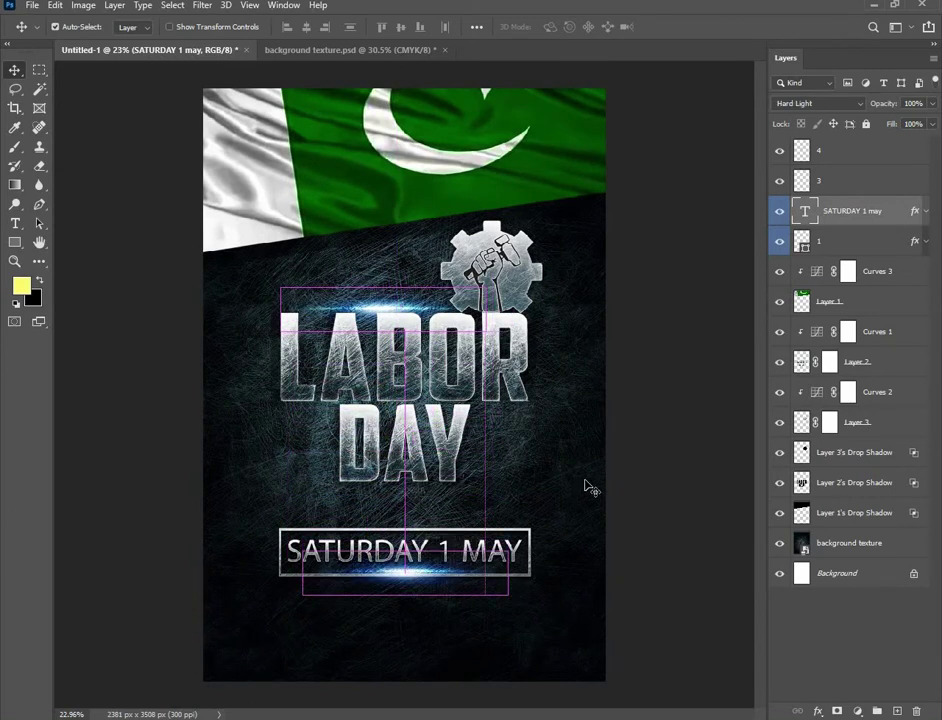
click(697, 412)
Move the 4 copy glow 16 px up at the date frame's lower edge, keeping its horizontal position
scroll(427, 589, up, 2)
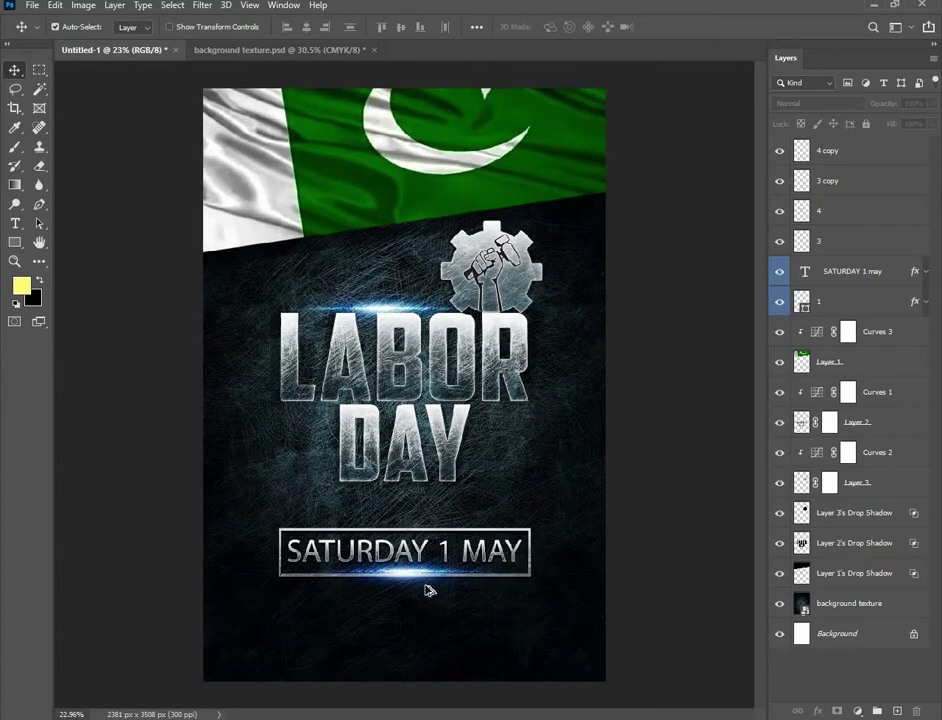
scroll(425, 589, up, 10)
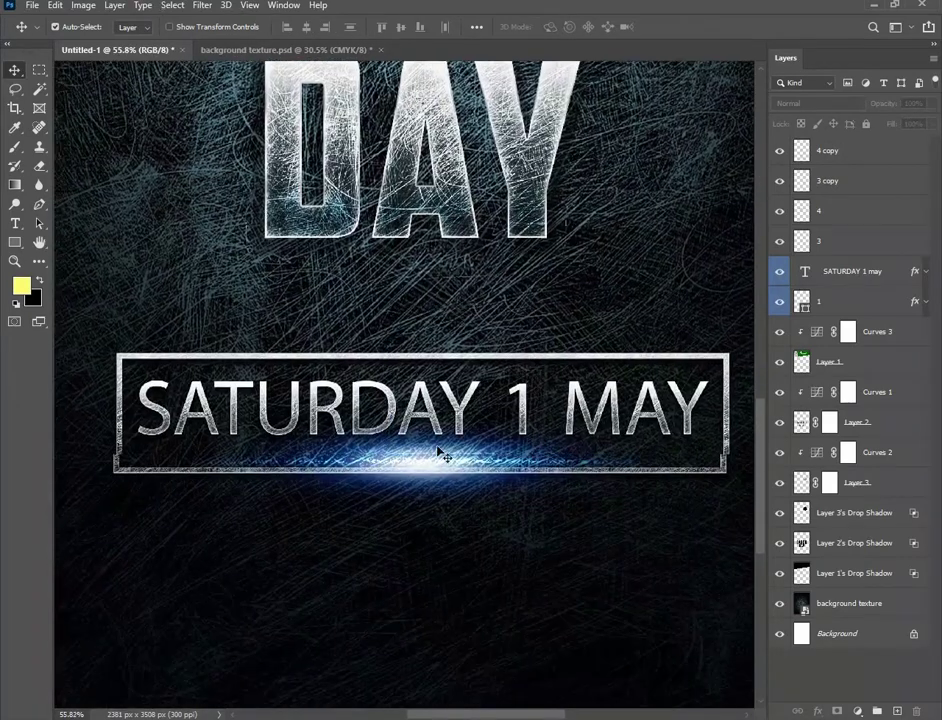
drag(438, 464, 439, 459)
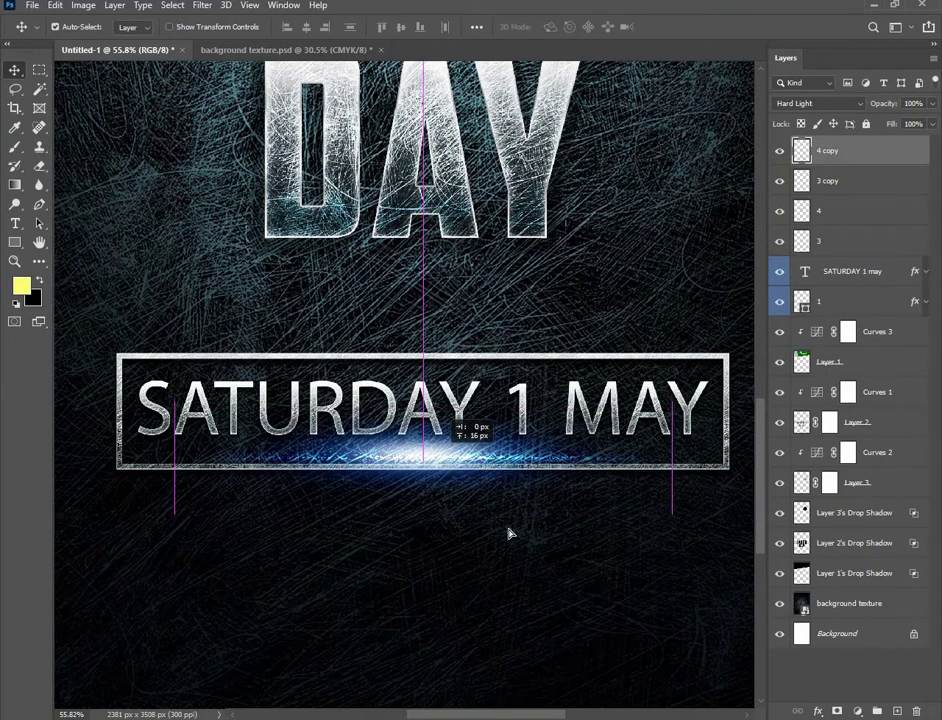
scroll(505, 430, down, 10)
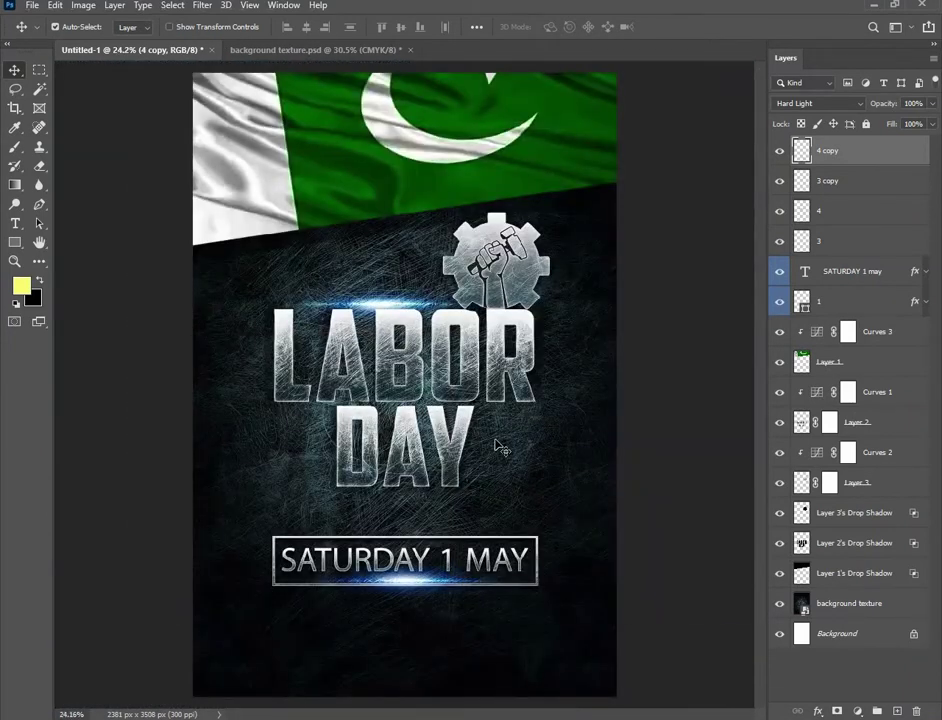
scroll(500, 447, down, 2)
scroll(498, 444, up, 1)
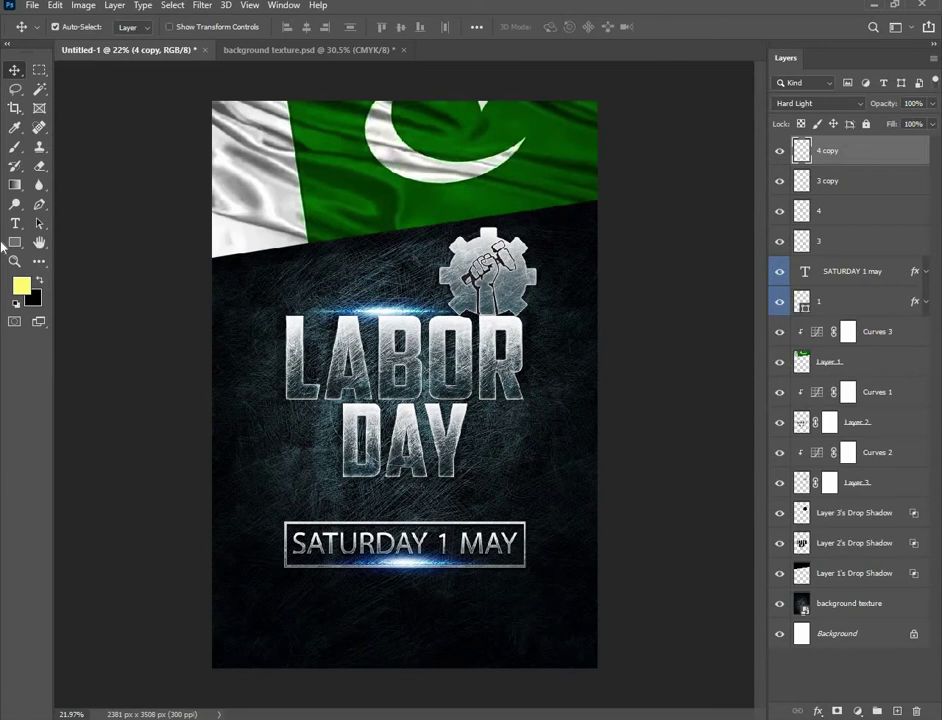
Set the Type tool's text colour to white
click(15, 223)
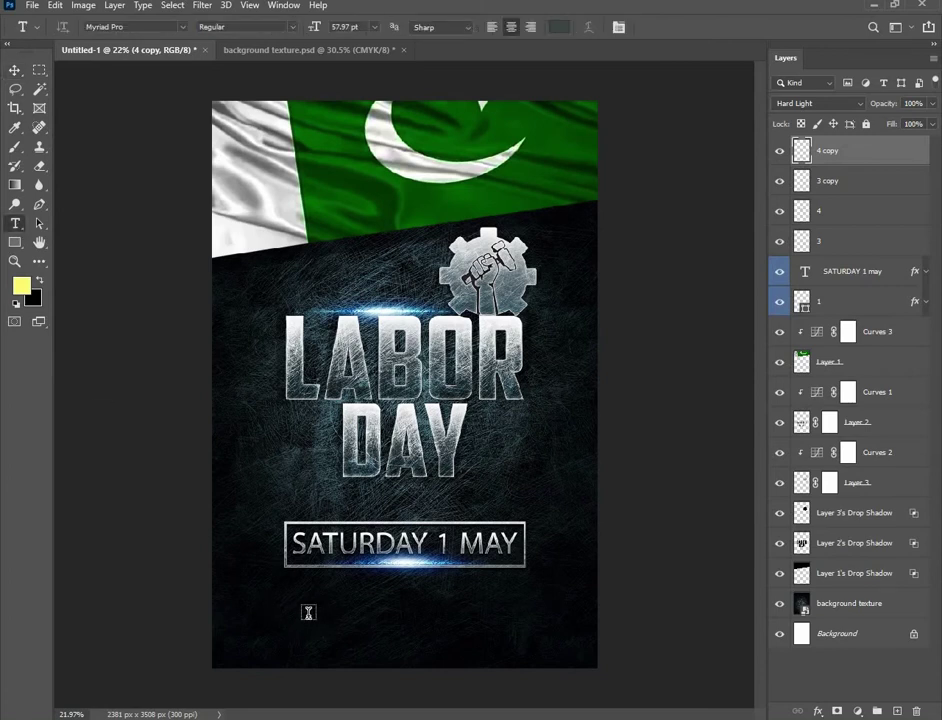
click(559, 28)
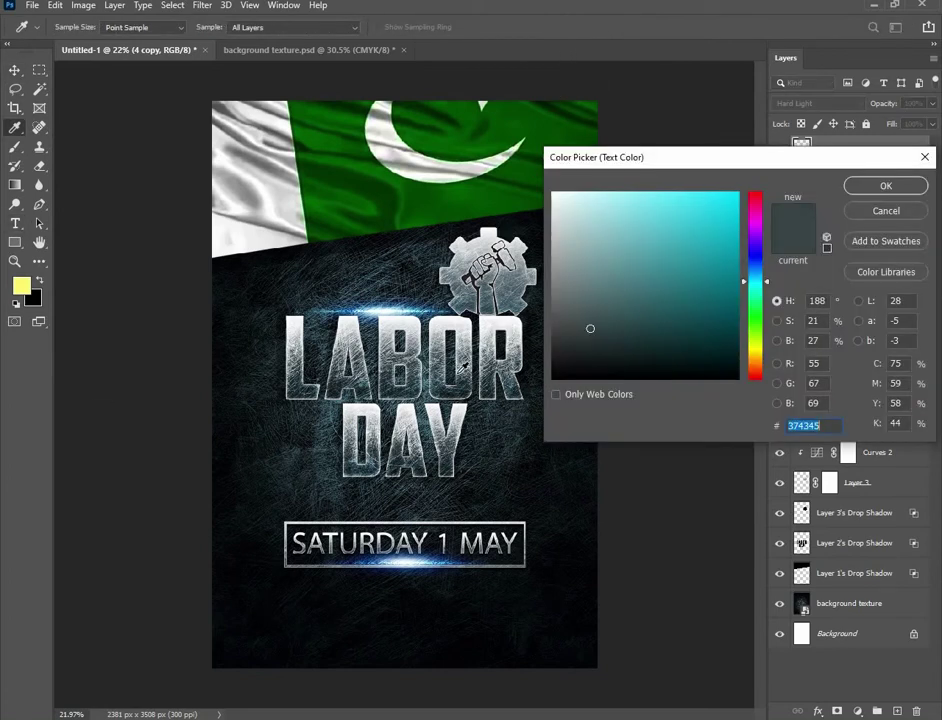
click(469, 358)
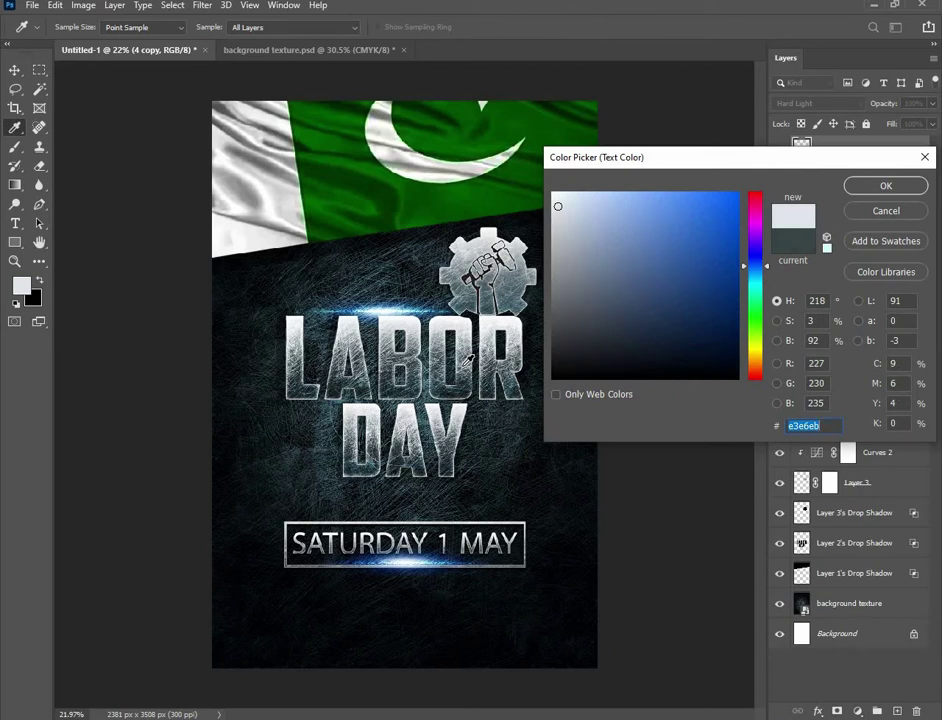
click(423, 551)
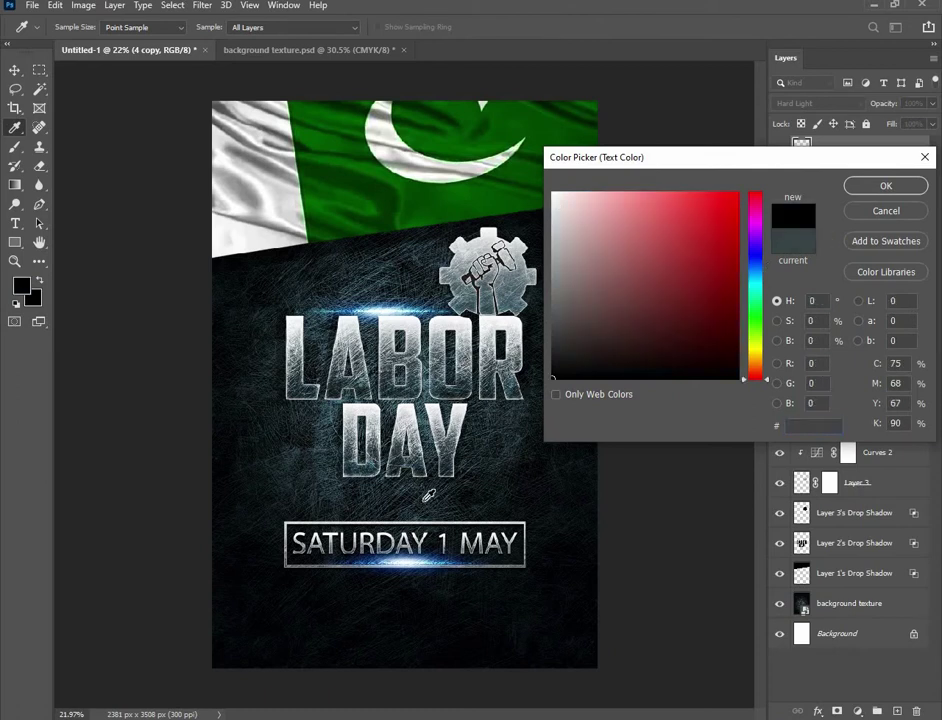
text(ffffff)
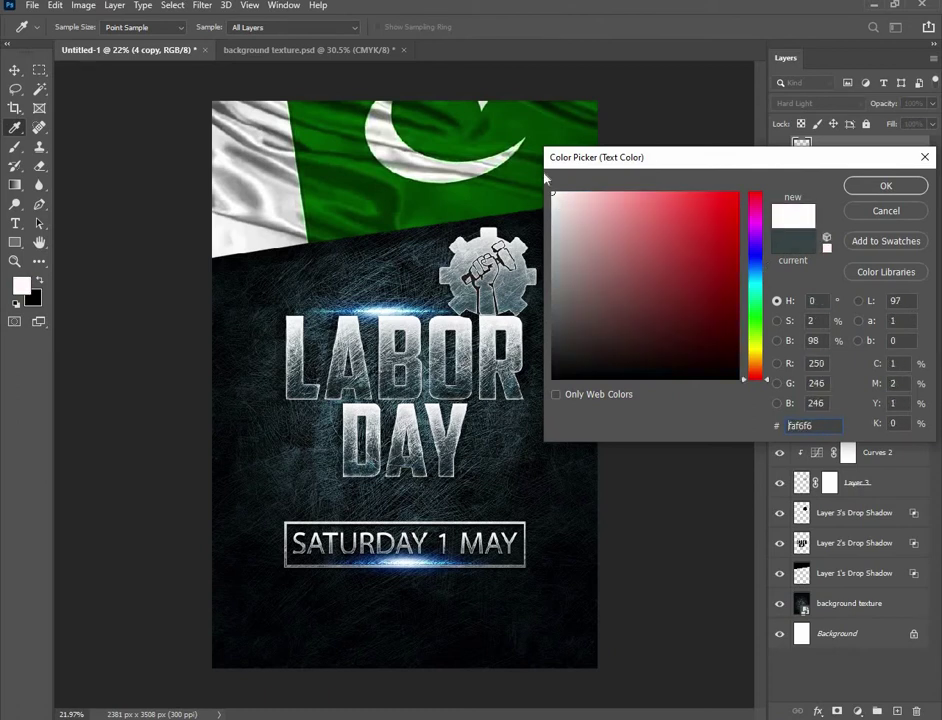
click(884, 186)
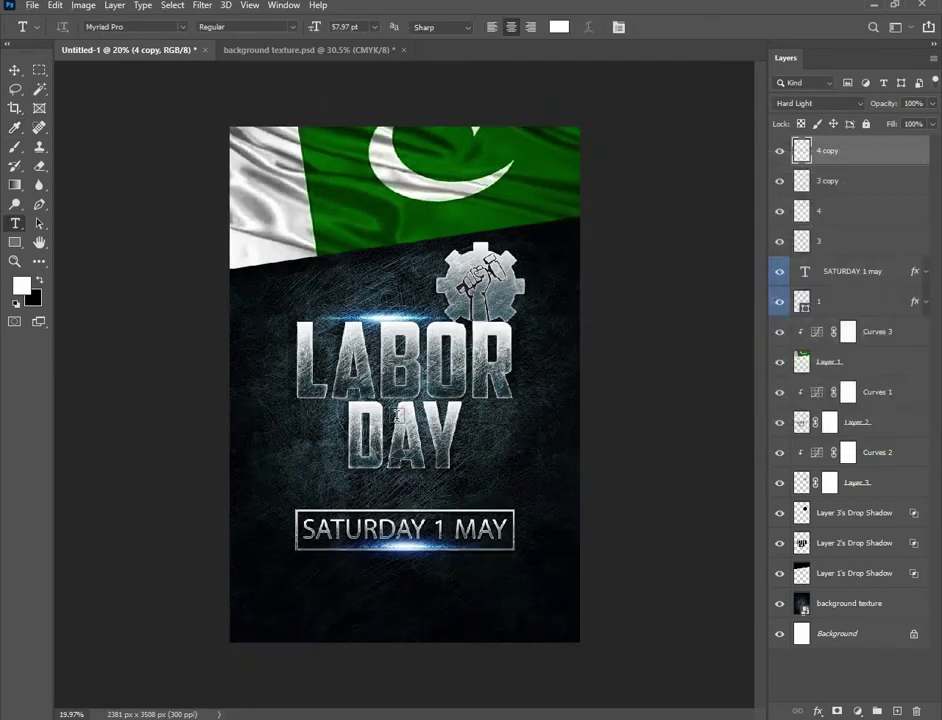
Add a centred Lorem ipsum placeholder paragraph below the date frame in Myriad Pro Regular at 12 pt
drag(265, 580, 545, 634)
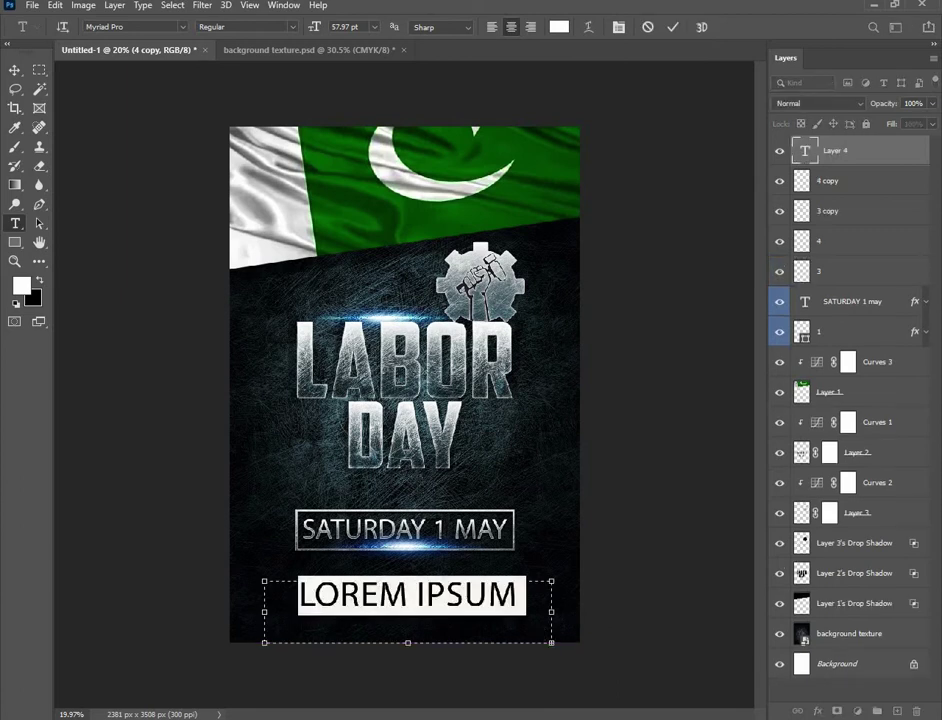
click(281, 6)
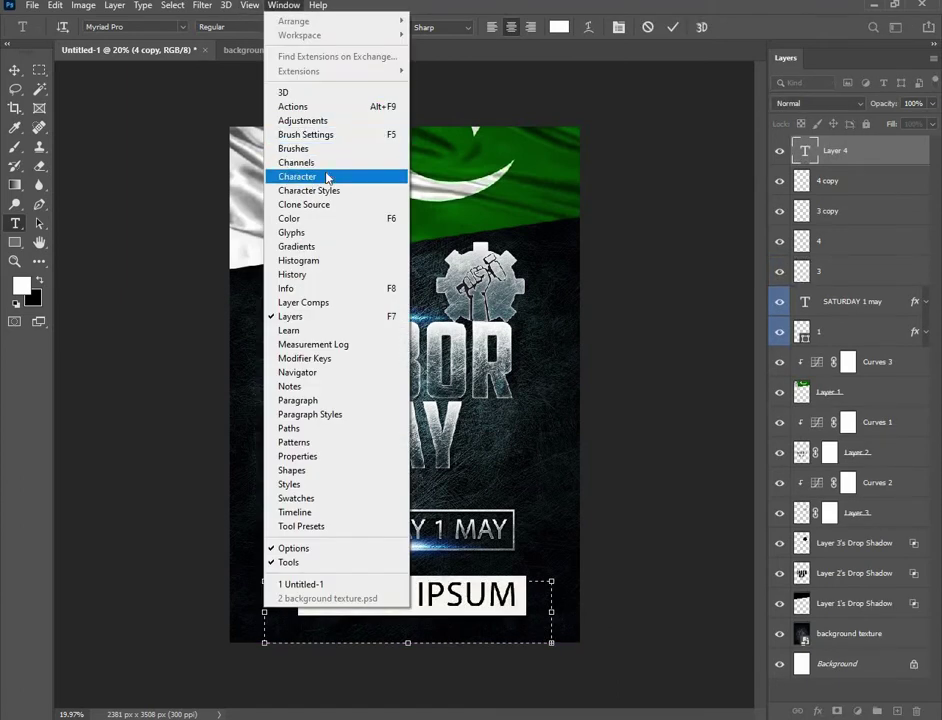
click(327, 178)
drag(880, 459, 744, 284)
scroll(686, 341, down, 20)
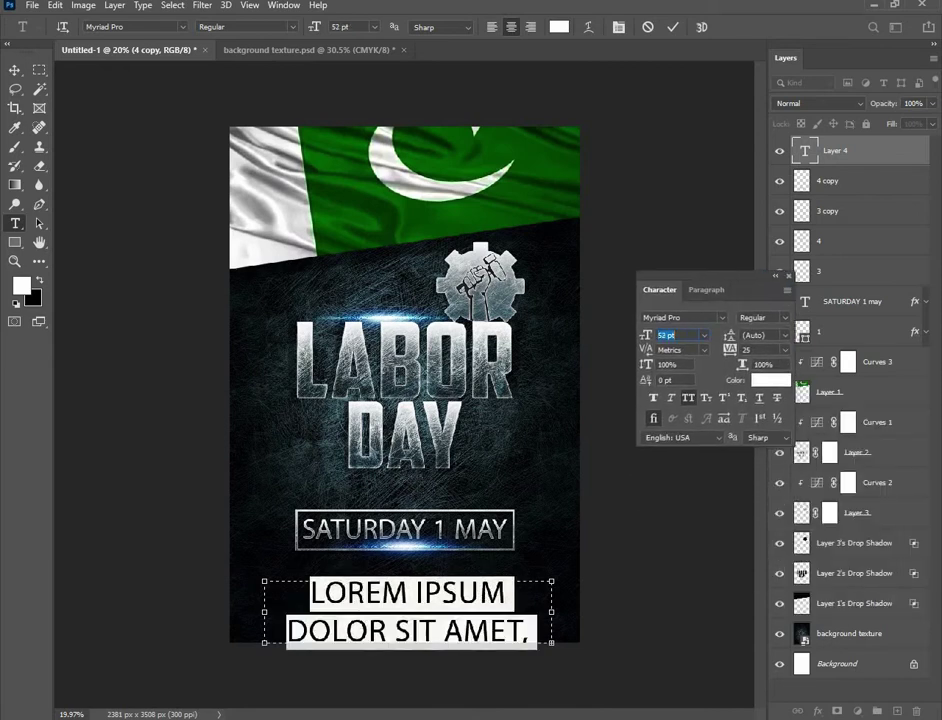
scroll(686, 336, down, 13)
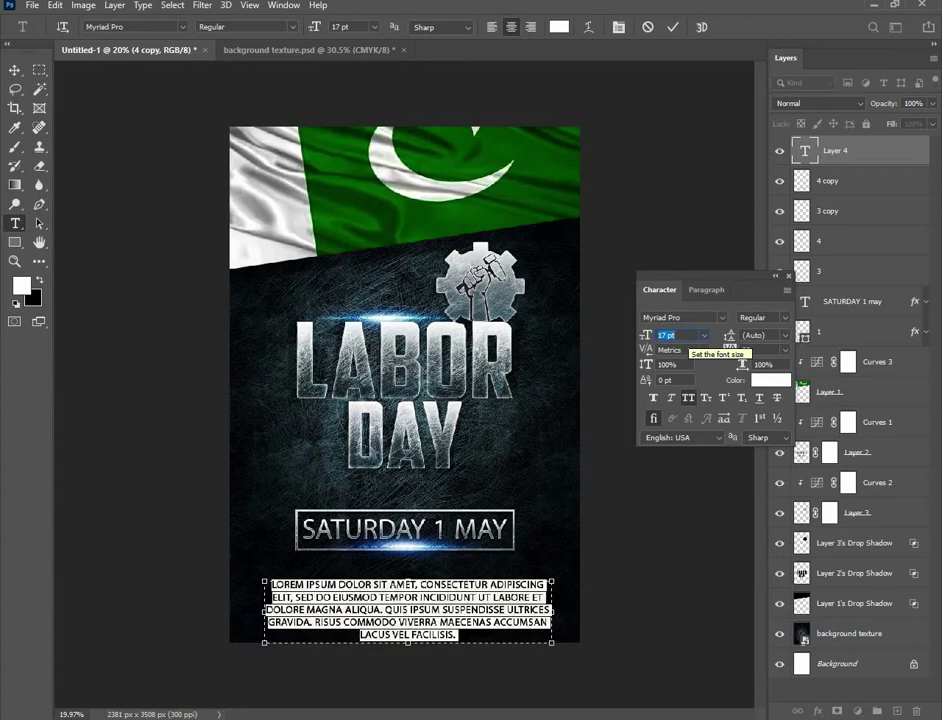
scroll(686, 341, down, 2)
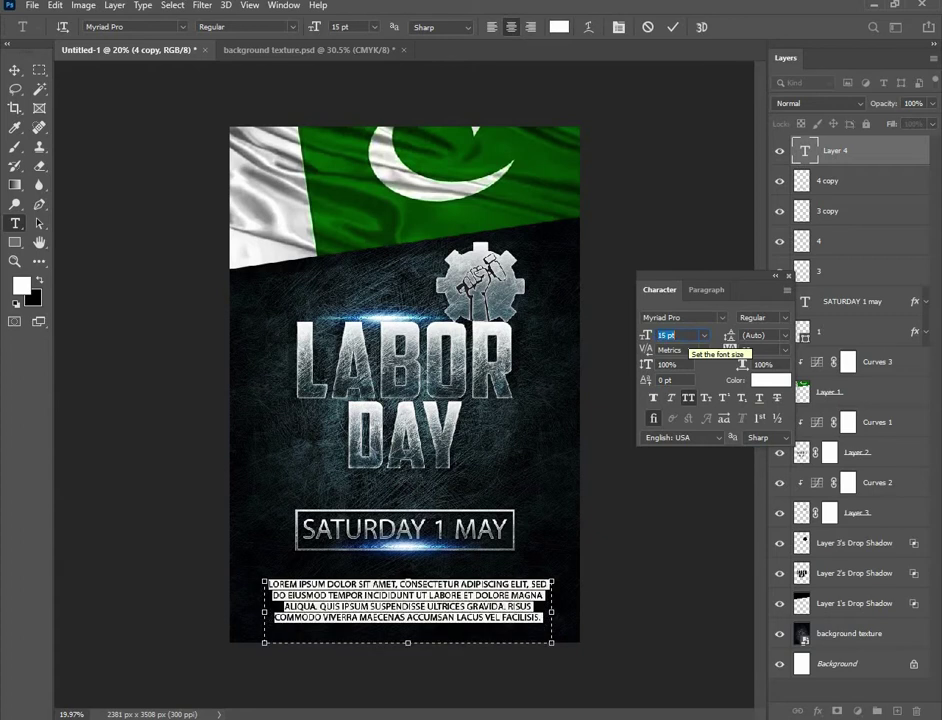
click(673, 27)
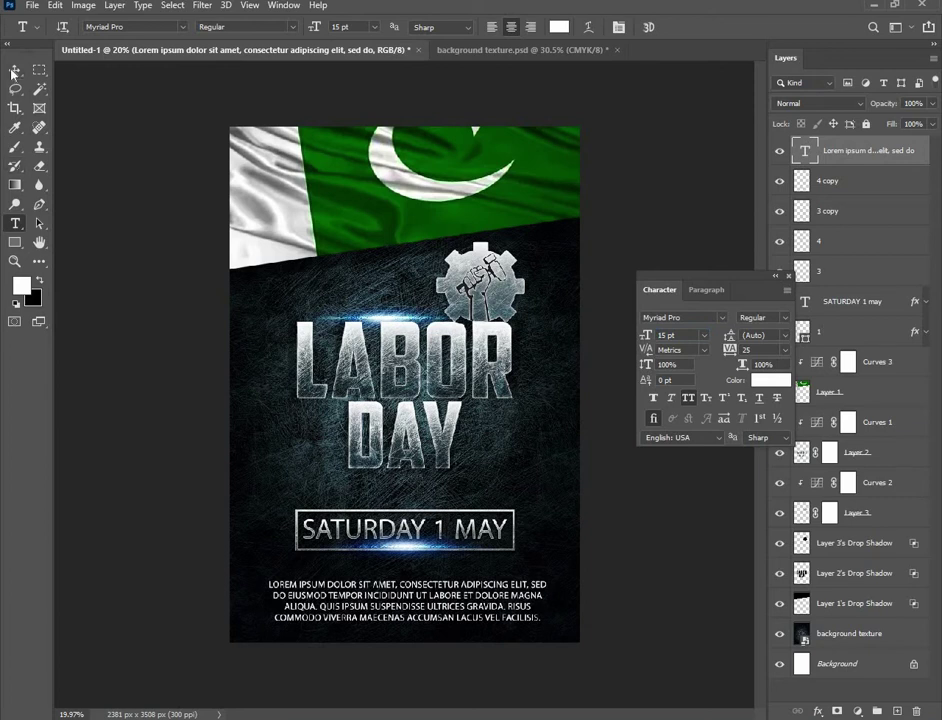
click(668, 335)
scroll(680, 337, down, 3)
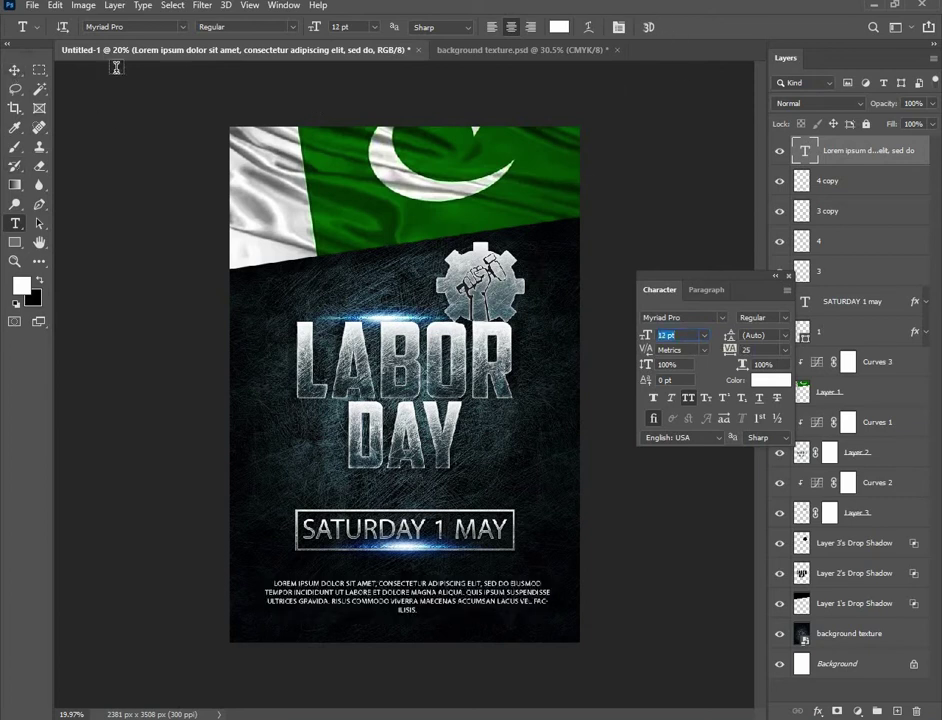
Shift the Lorem ipsum paragraph slightly down towards the poster's lower edge
click(13, 71)
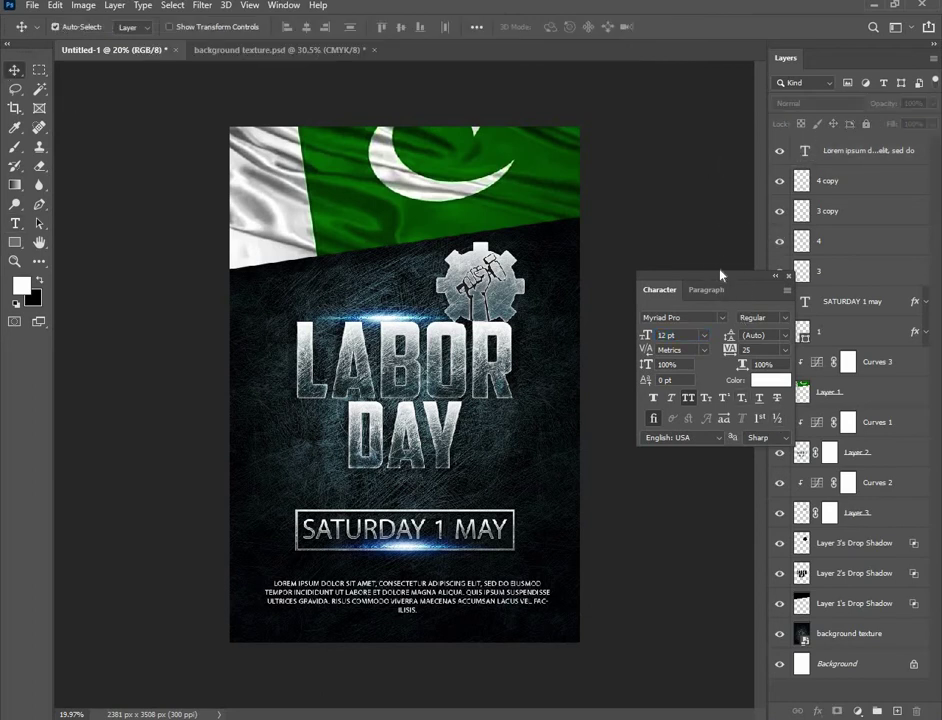
drag(721, 273, 689, 159)
click(568, 509)
drag(432, 607, 427, 617)
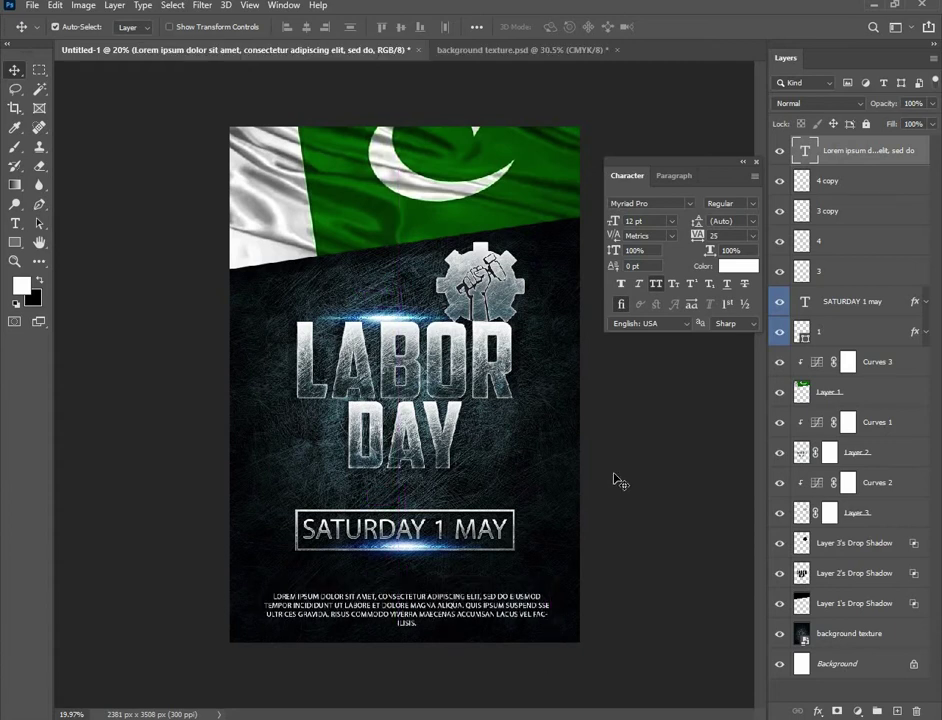
Add a separate 12 pt text line with the designer's name near the poster's left edge, above the Lorem ipsum paragraph
key(t)
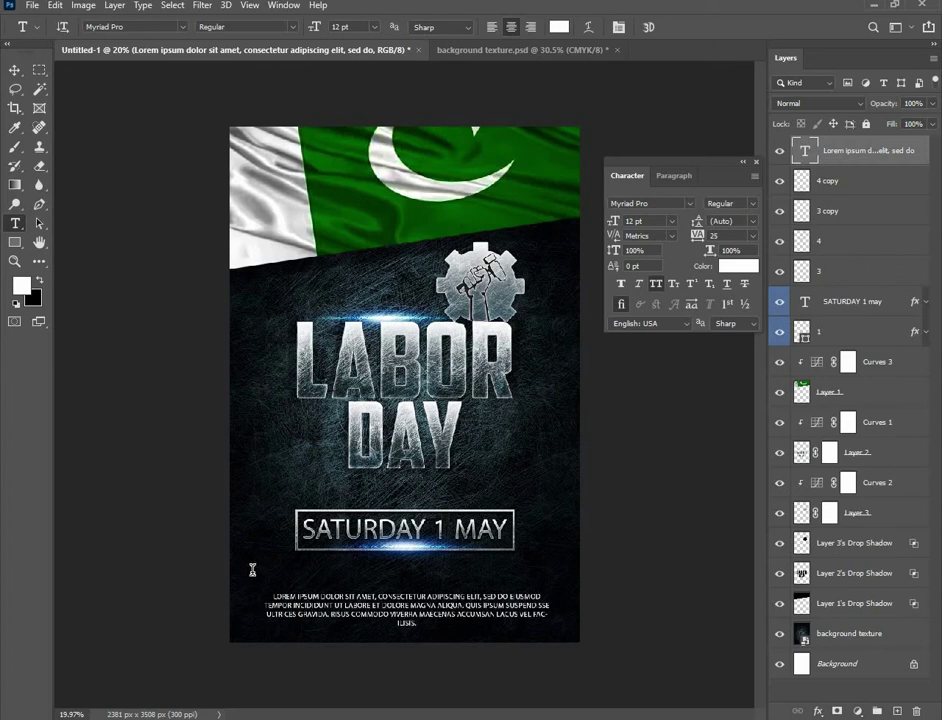
click(252, 569)
key(BackSpace)
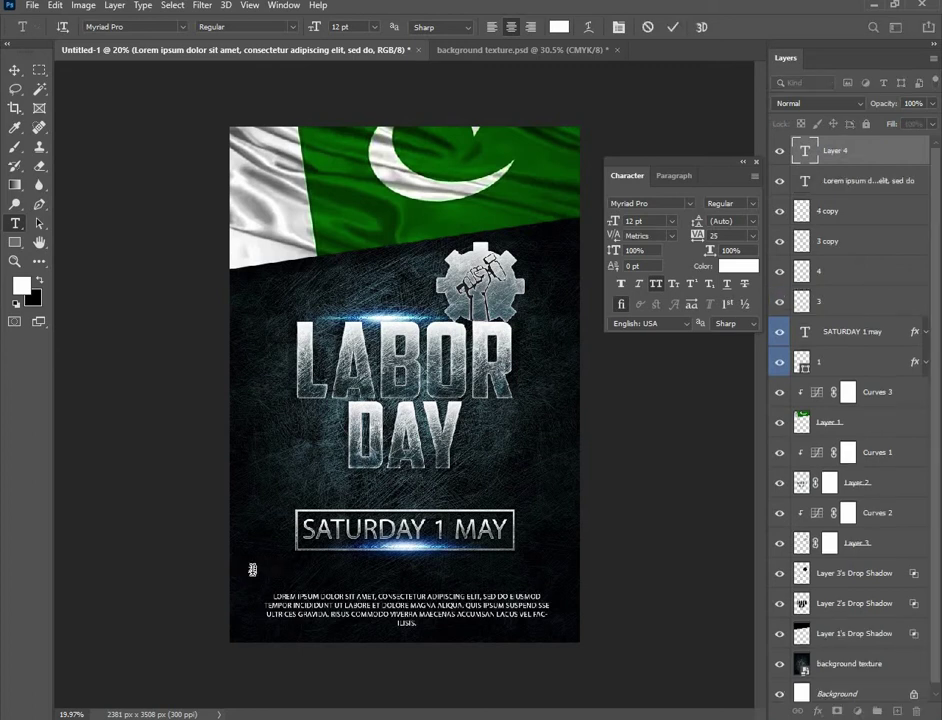
text(ZEESHAN)
key(BackSpace)
text(EDIT.X)
click(673, 27)
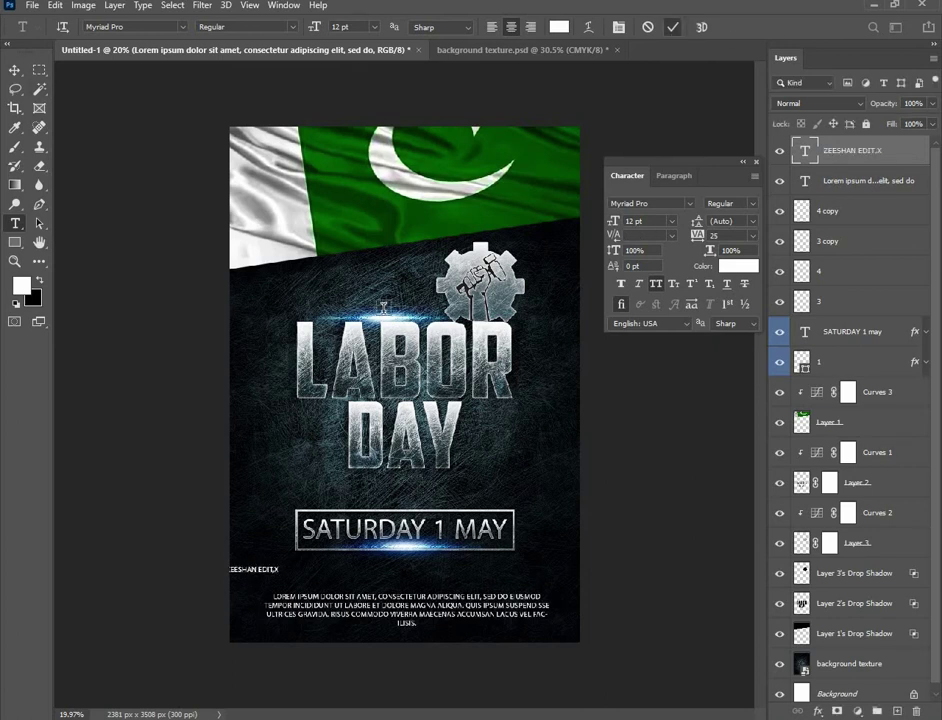
Scale the designer's name line to 163.67% and place it between the date frame and the Lorem ipsum paragraph
click(14, 70)
key(ctrl+t)
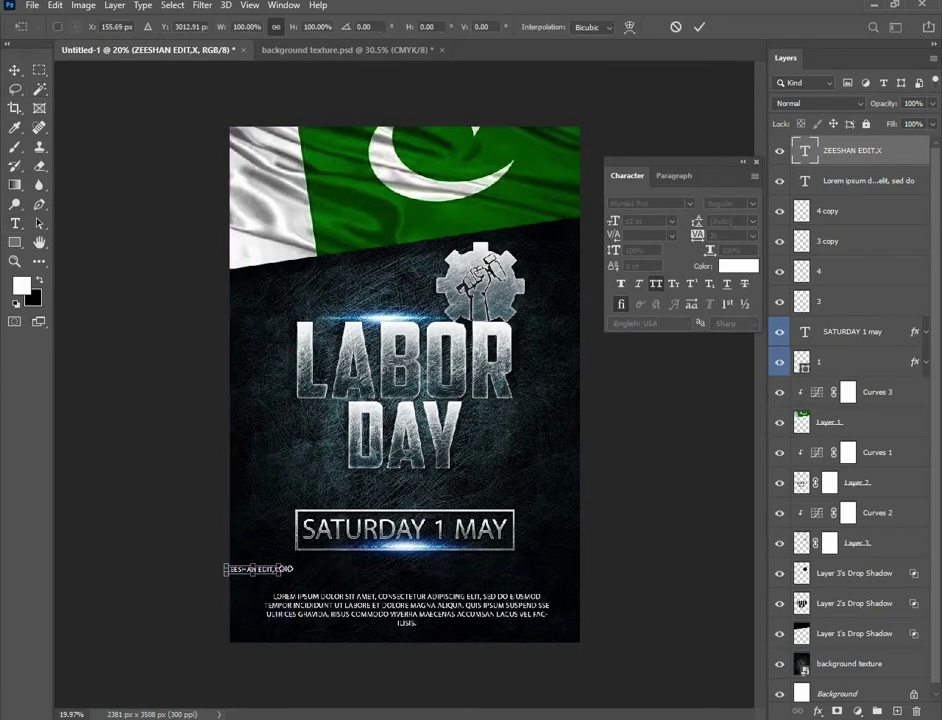
drag(288, 572, 410, 577)
click(700, 26)
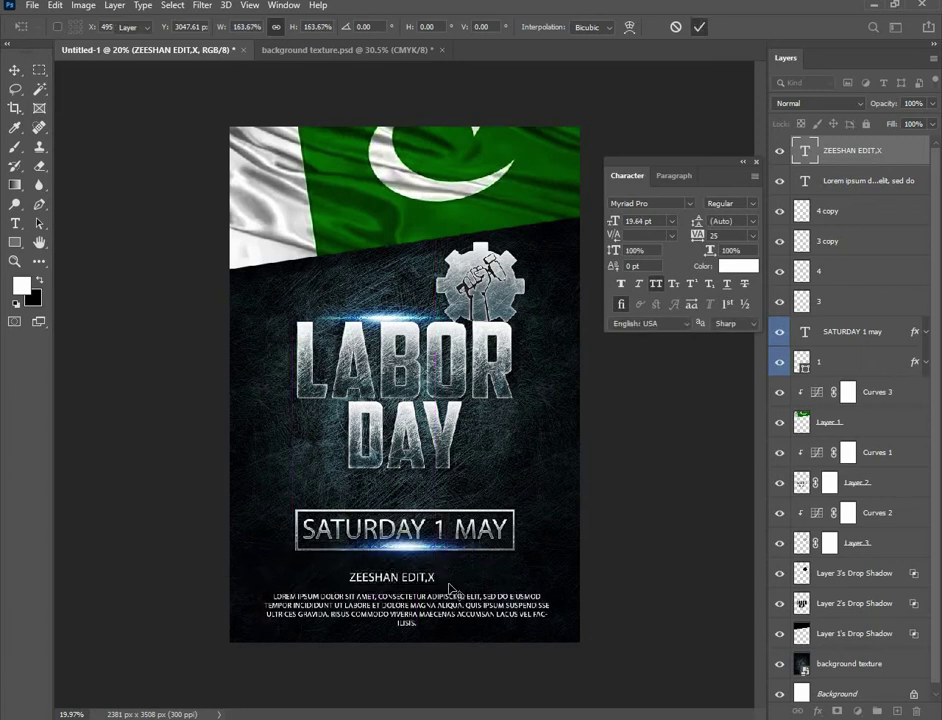
Centre the designer's name line horizontally between the date frame and the Lorem ipsum paragraph
scroll(440, 387, up, 3)
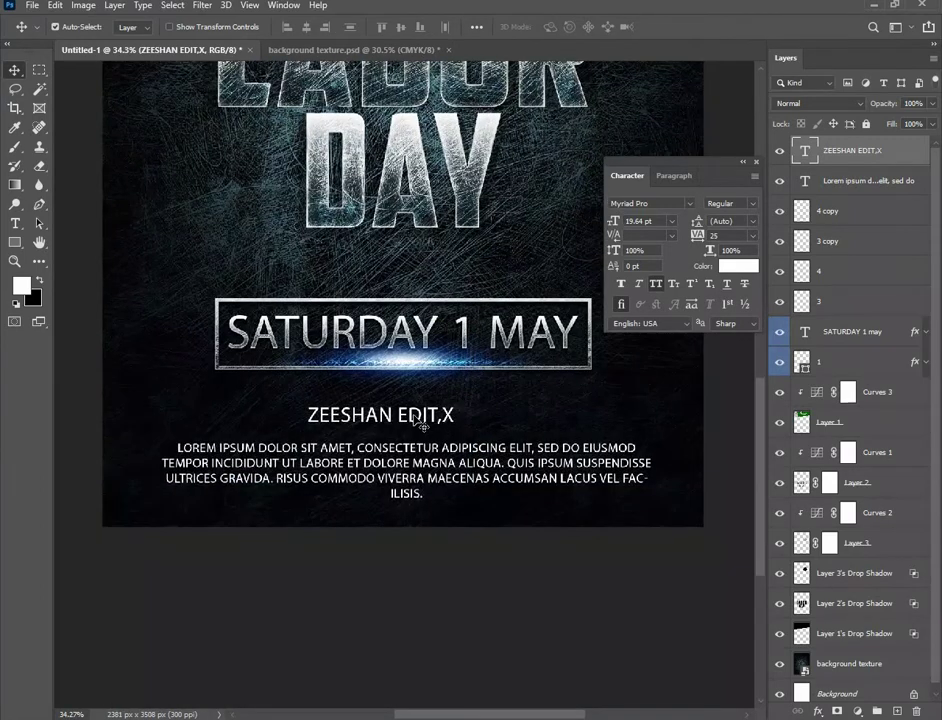
mouse_move(440, 414)
mouse_down()
mouse_move(424, 412)
mouse_move(437, 421)
mouse_up()
scroll(437, 421, down, 4)
scroll(440, 450, up, 3)
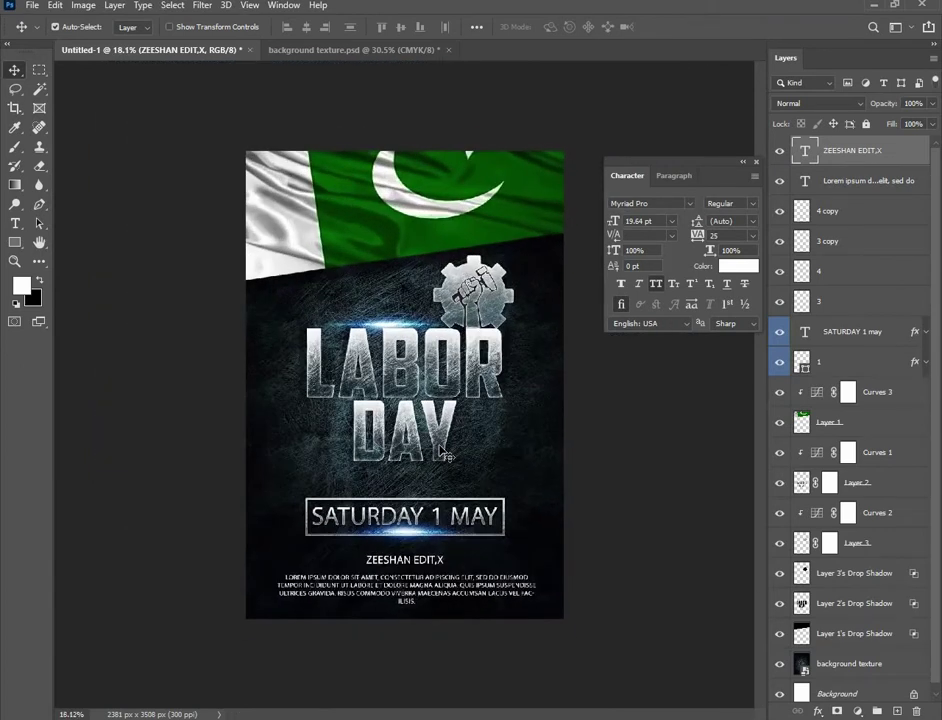
scroll(470, 456, down, 1)
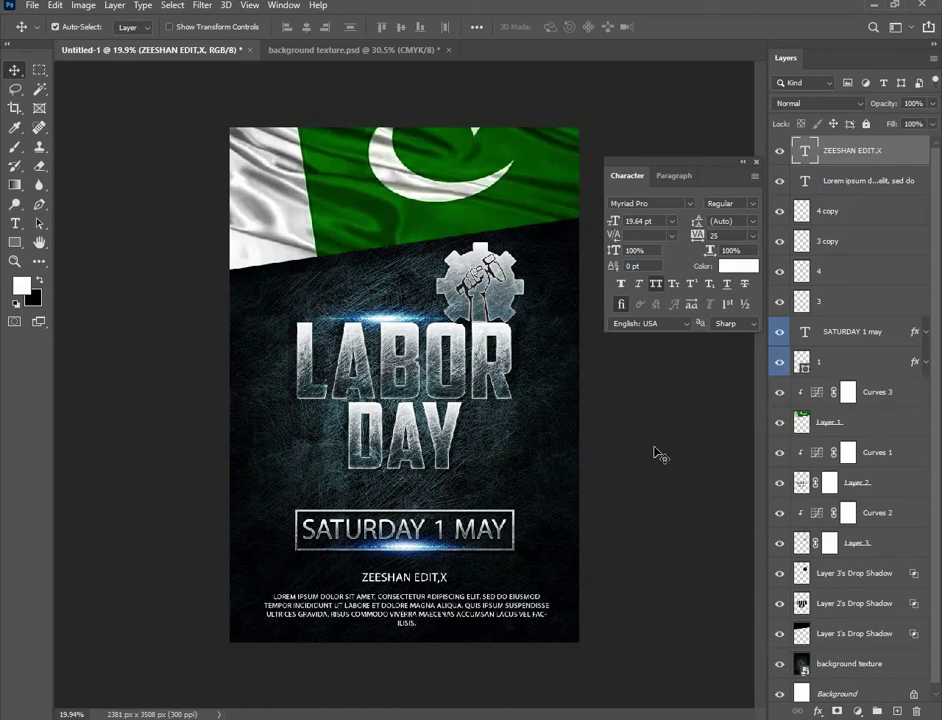
Shift the blue glow on the upper edge of the LABOR lettering about 99 px to the right and deselect it
drag(405, 325, 417, 320)
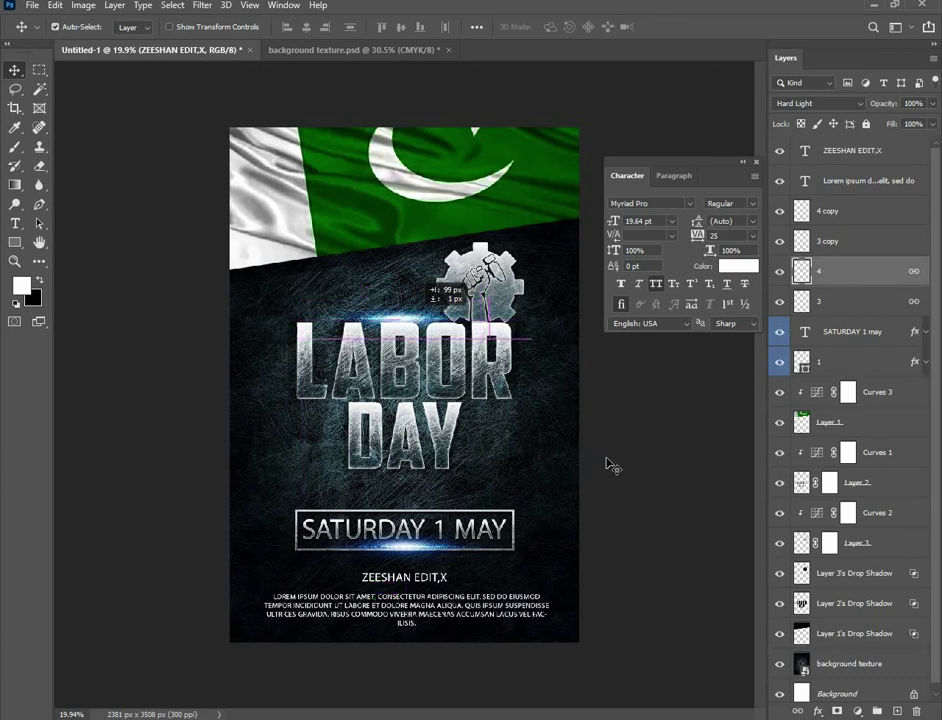
click(652, 404)
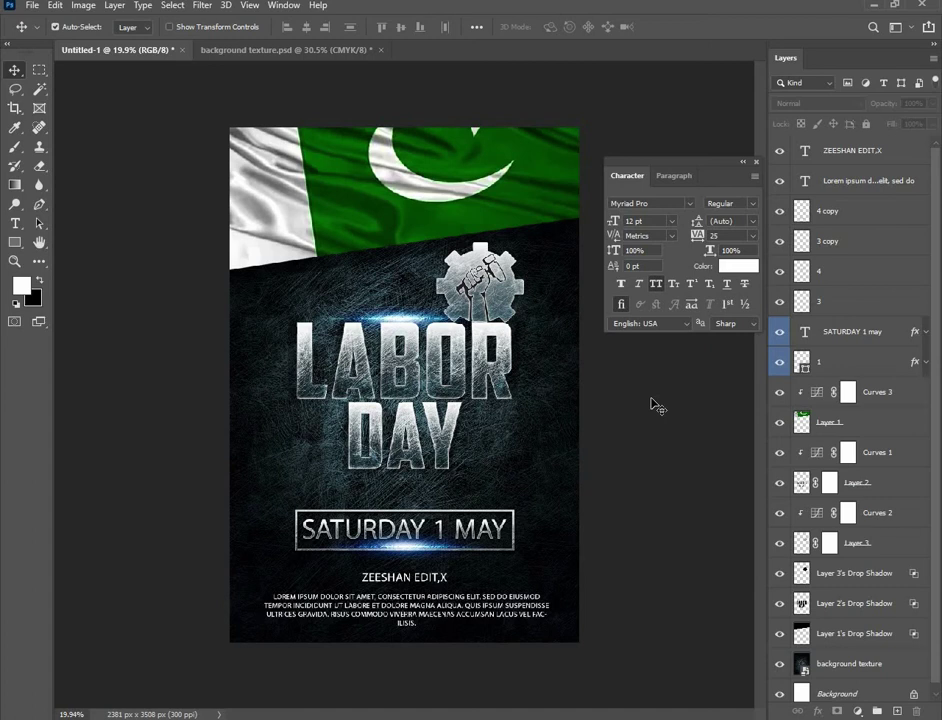
Close the background texture.psd document and the Character panel, leaving only the poster open
click(376, 49)
click(463, 271)
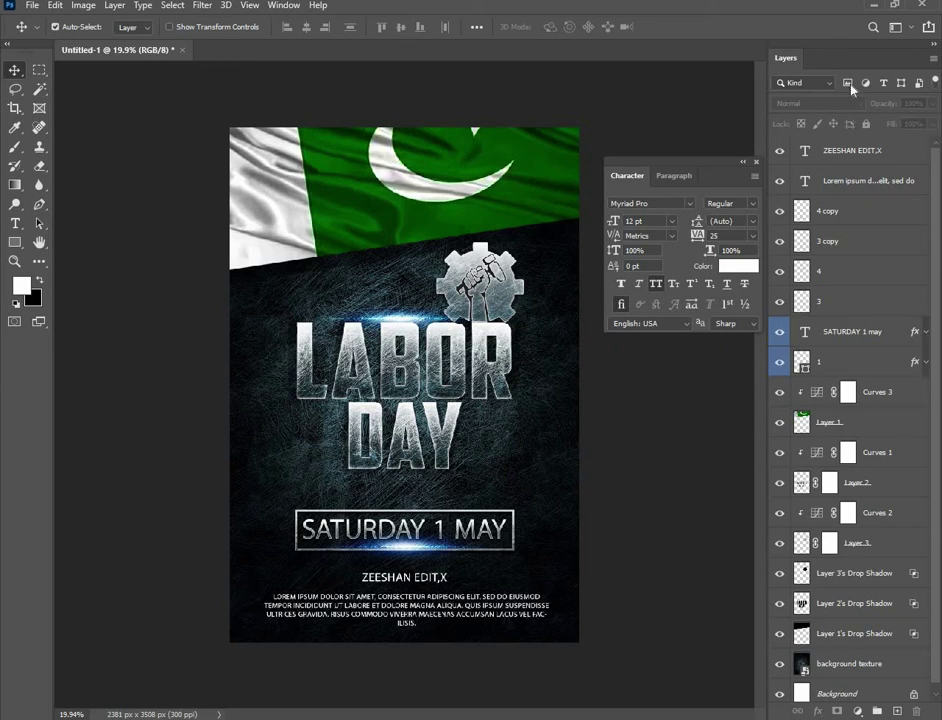
click(756, 161)
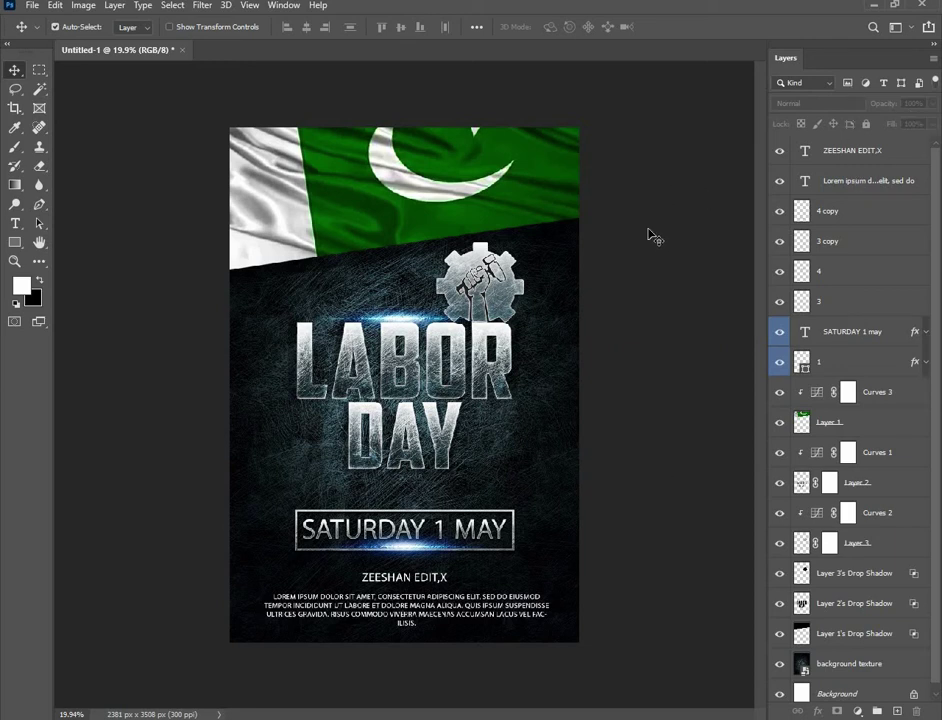